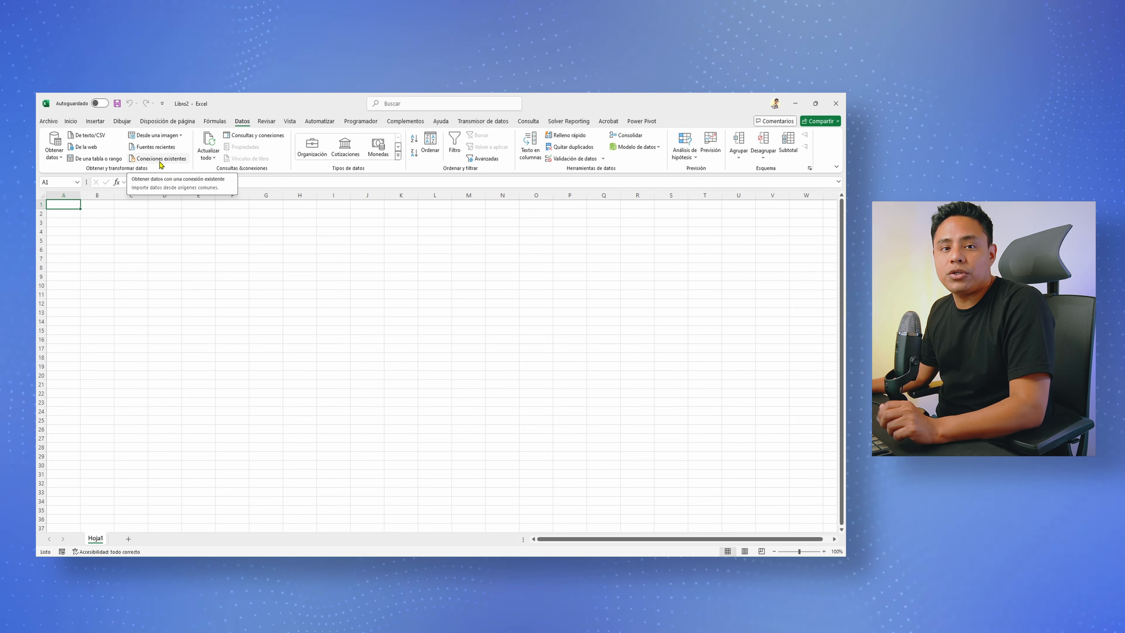
{"action": "left_click", "coordinate": [60, 157]}
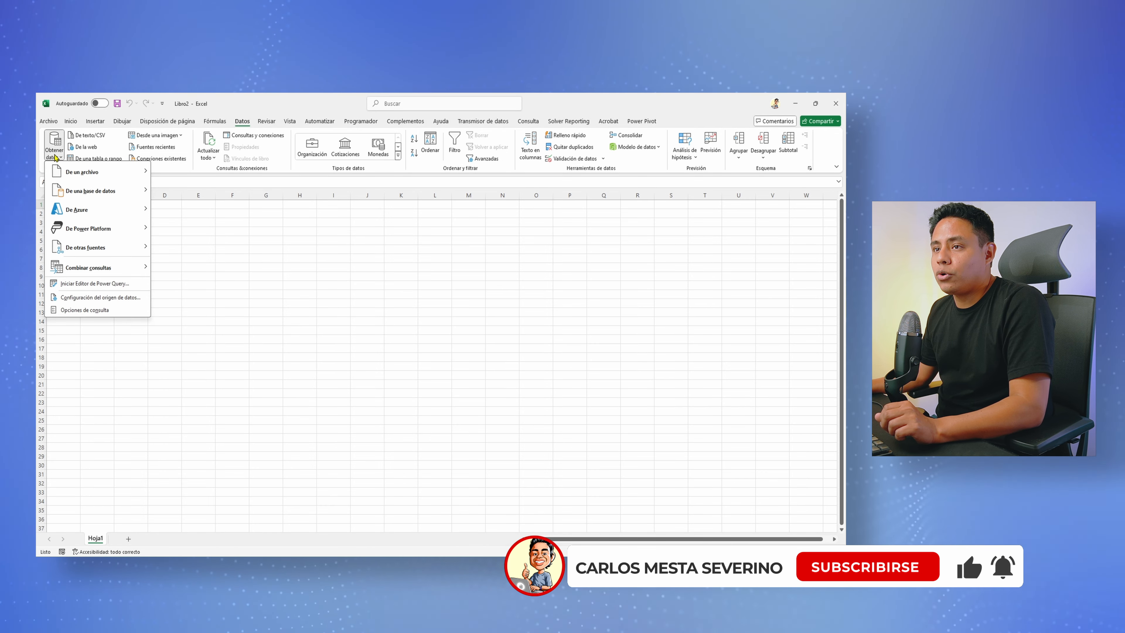
{"action": "mouse_move", "coordinate": [87, 177]}
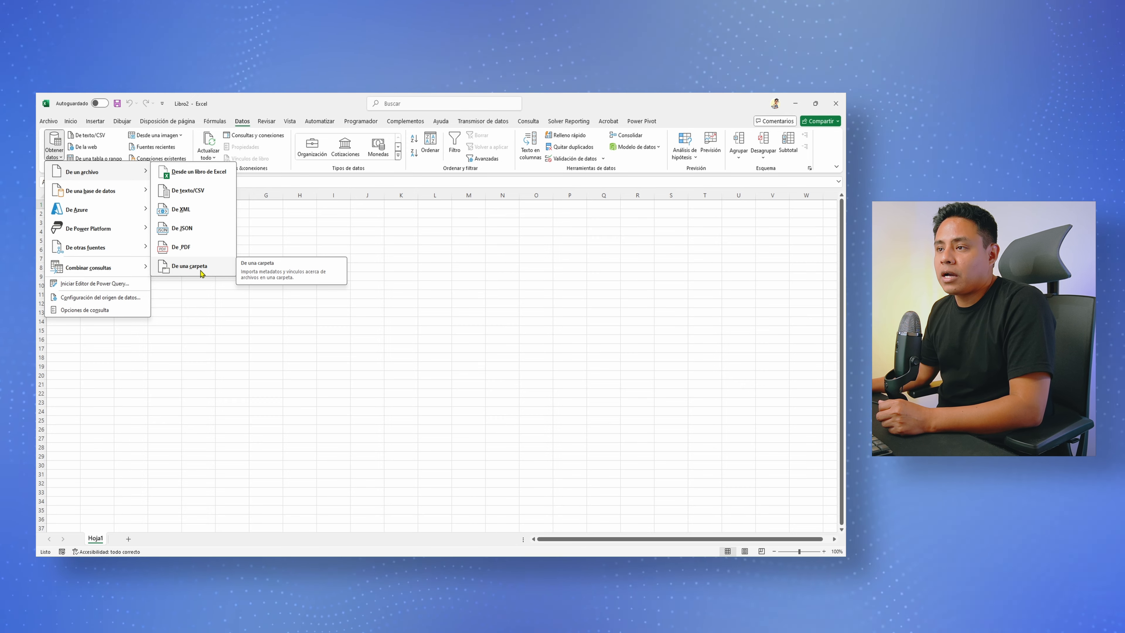
{"action": "mouse_move", "coordinate": [110, 198]}
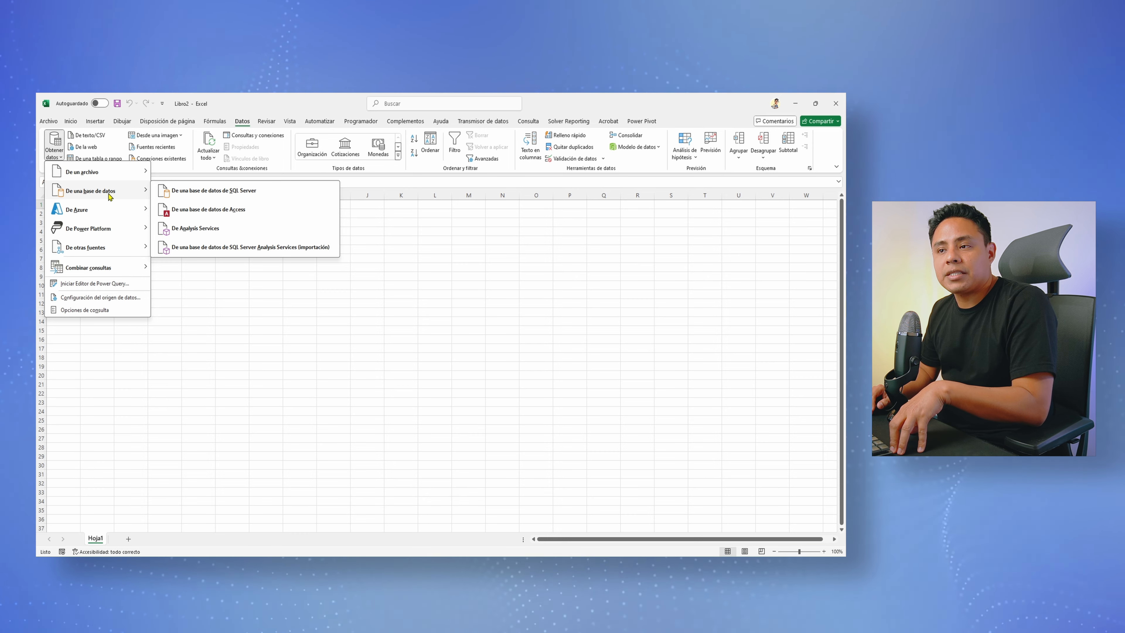
{"action": "left_click", "coordinate": [148, 364]}
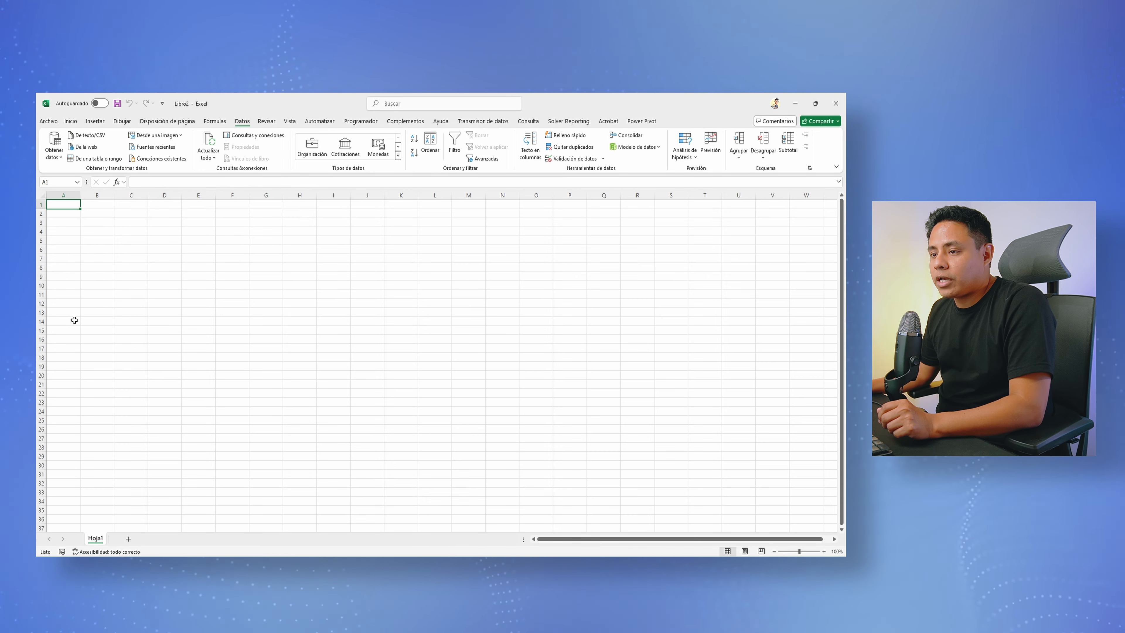
- Check the last row available in column A and return to cell A1
{"action": "key", "text": "ctrl+Down"}
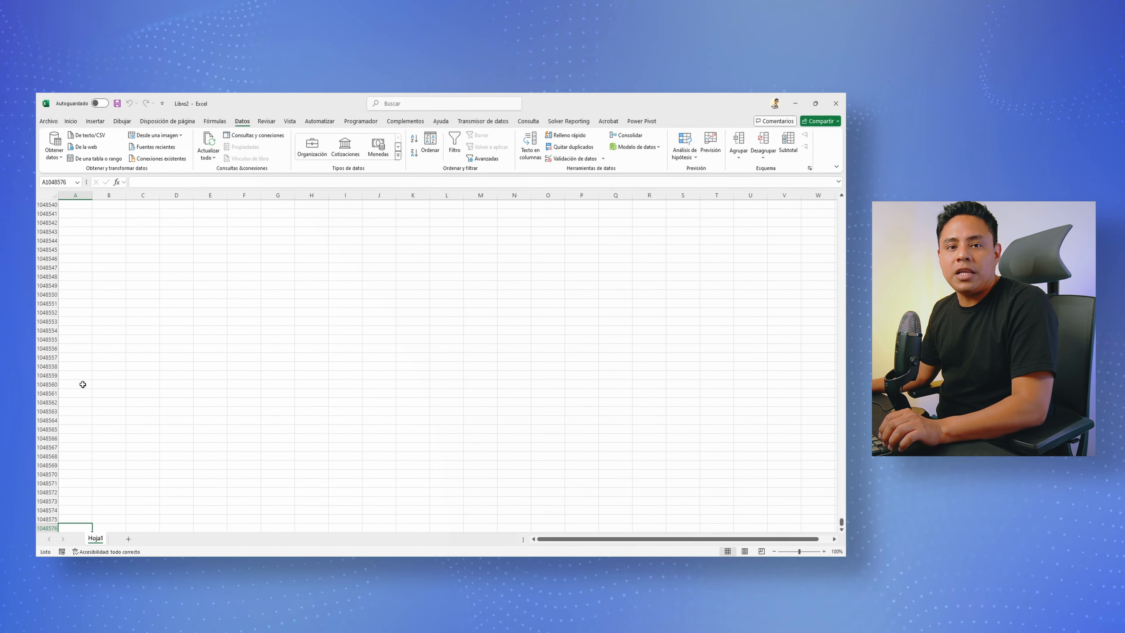
{"action": "left_click", "coordinate": [82, 373]}
{"action": "key", "text": "ctrl+Up"}
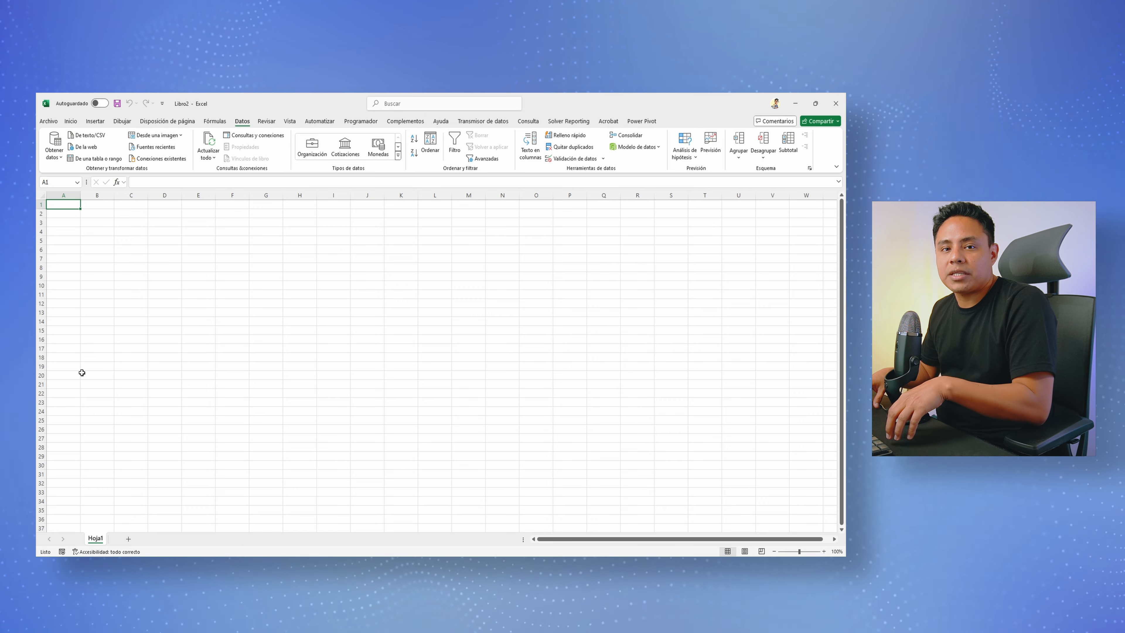
- Start a data import from a SQL Server database and expand the advanced options to reach the SQL statement field
{"action": "left_click", "coordinate": [58, 157]}
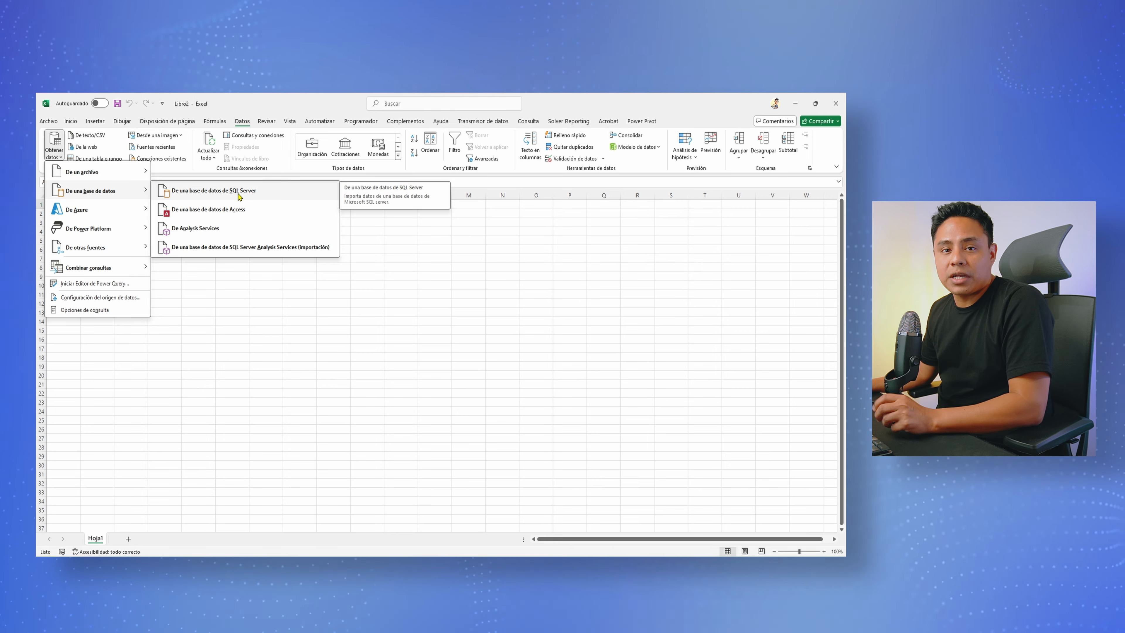
{"action": "left_click", "coordinate": [239, 195]}
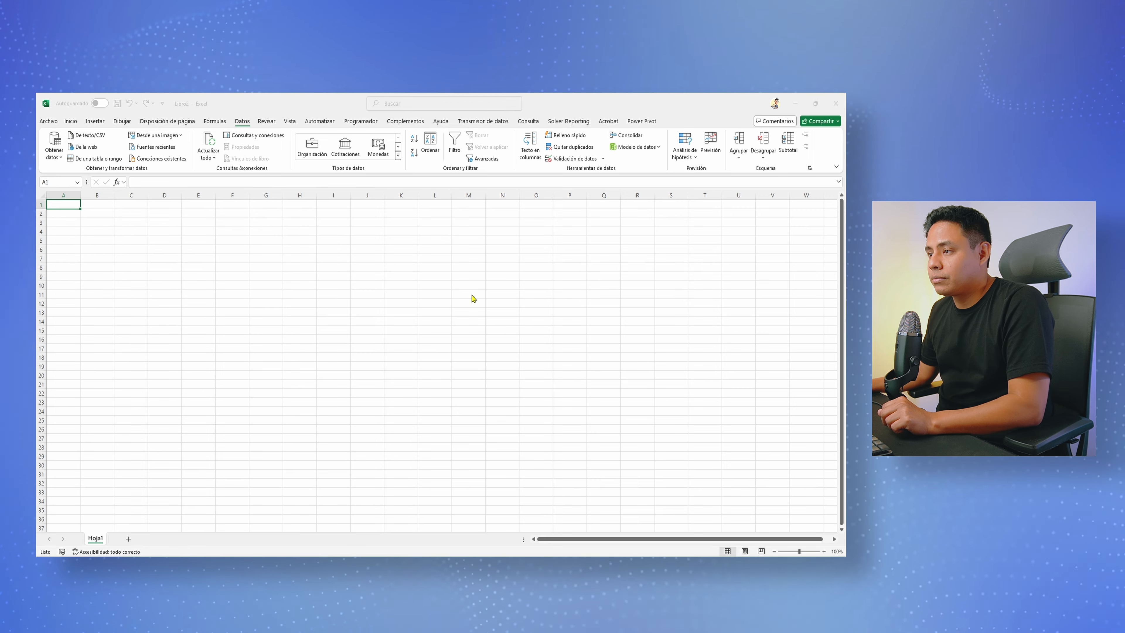
{"action": "left_click_drag", "start_coordinate": [385, 279], "coordinate": [343, 218]}
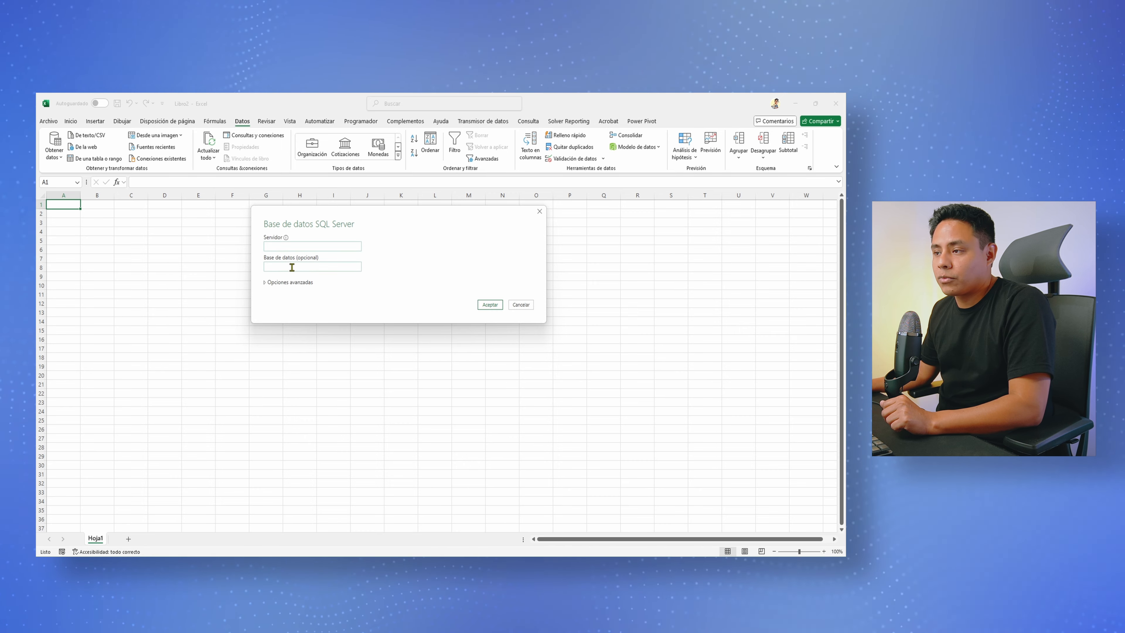
{"action": "left_click", "coordinate": [292, 267]}
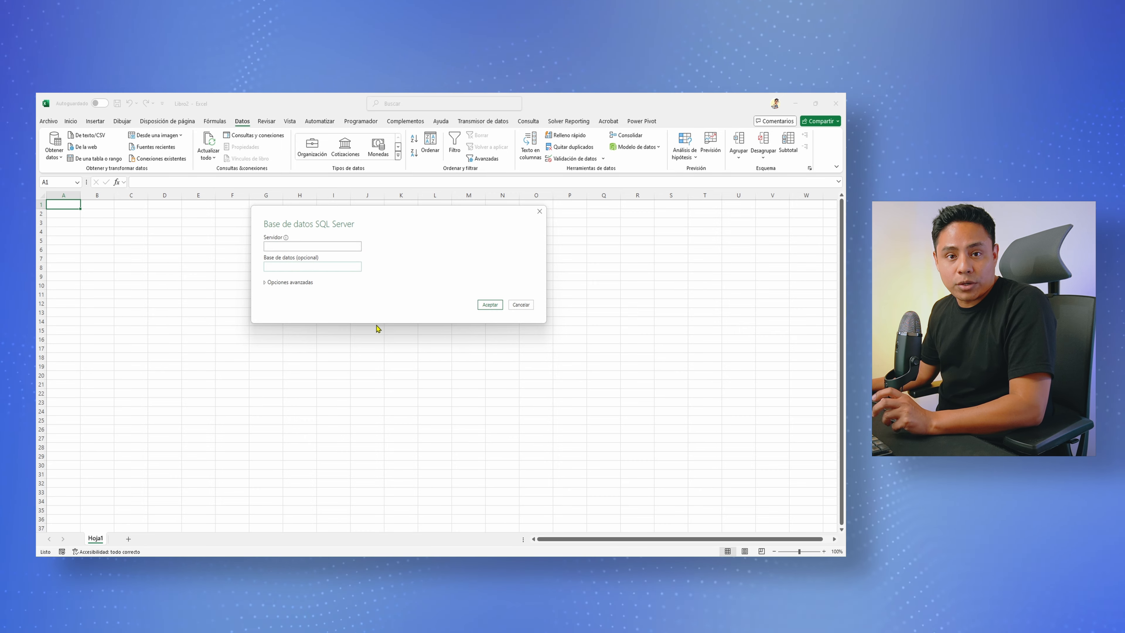
{"action": "left_click", "coordinate": [265, 282]}
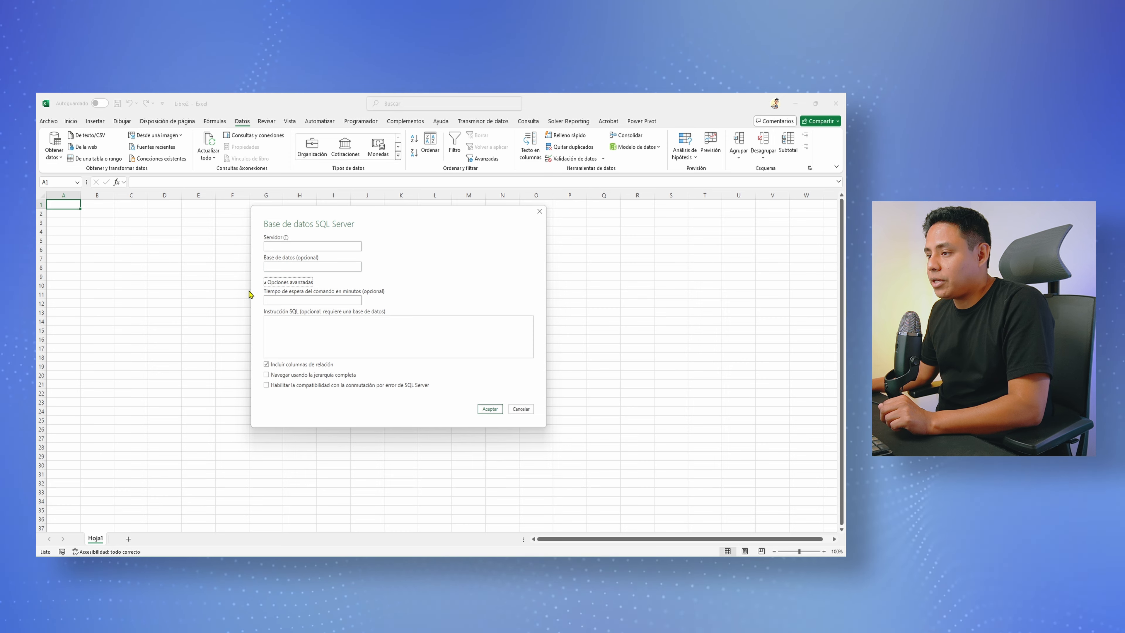
{"action": "left_click", "coordinate": [281, 329]}
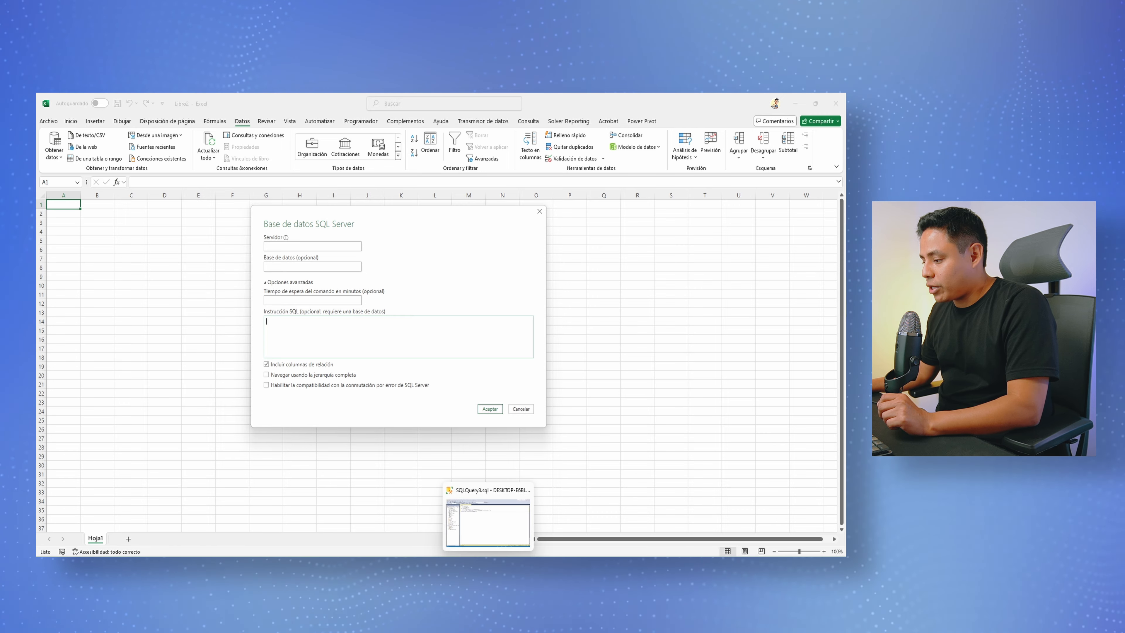
- Switch to SQL Server Management Studio and list the tables of the Contoso database
{"action": "left_click", "coordinate": [486, 542]}
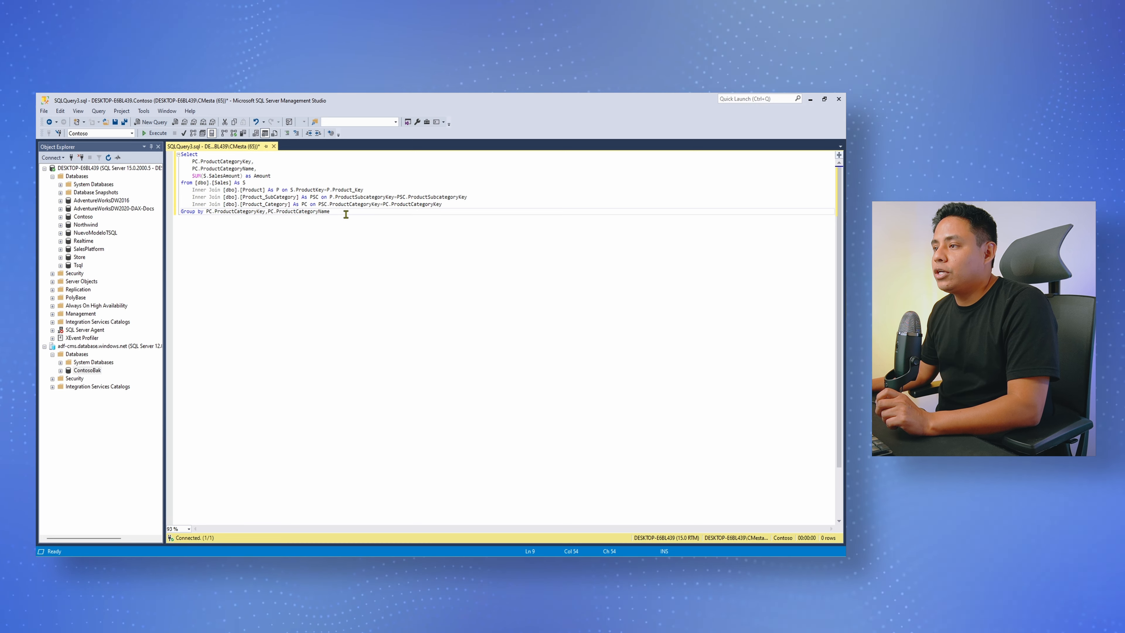
{"action": "left_click_drag", "start_coordinate": [344, 217], "coordinate": [183, 162]}
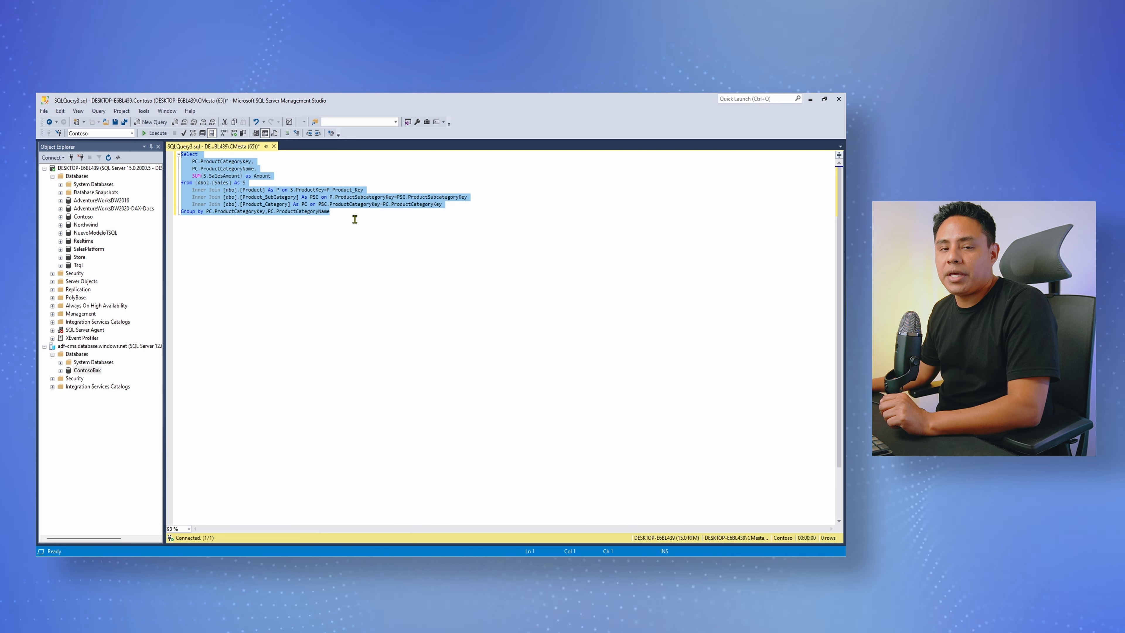
{"action": "double_click", "coordinate": [91, 217]}
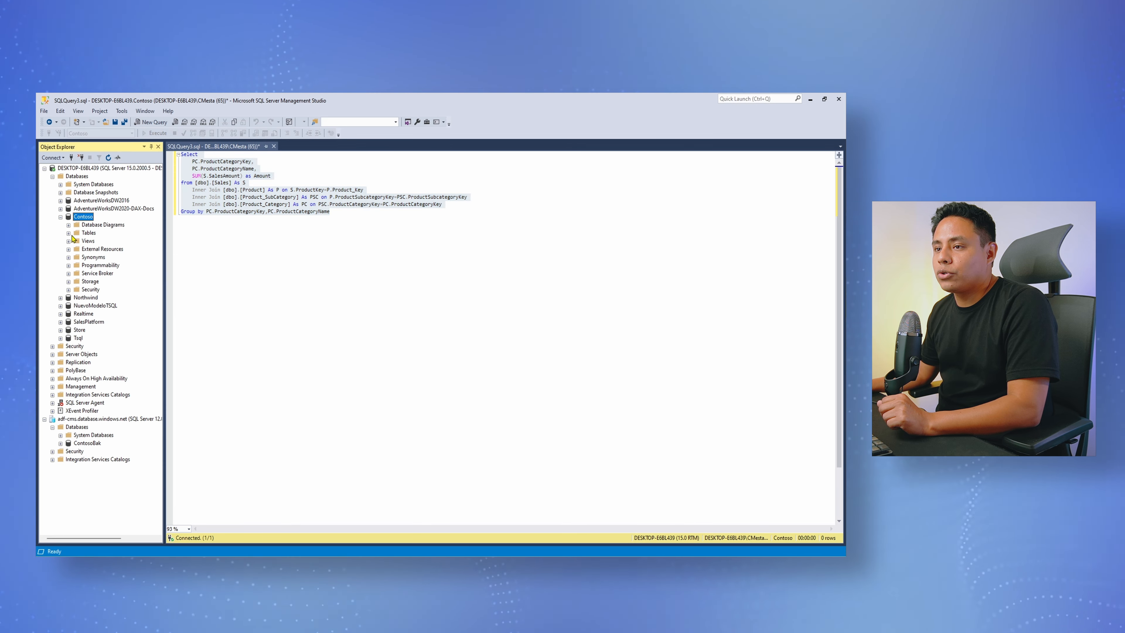
{"action": "left_click", "coordinate": [69, 234]}
- Run the whole query that sums SalesAmount by product category key and name
{"action": "left_click", "coordinate": [346, 216]}
{"action": "left_click_drag", "start_coordinate": [346, 214], "coordinate": [181, 154]}
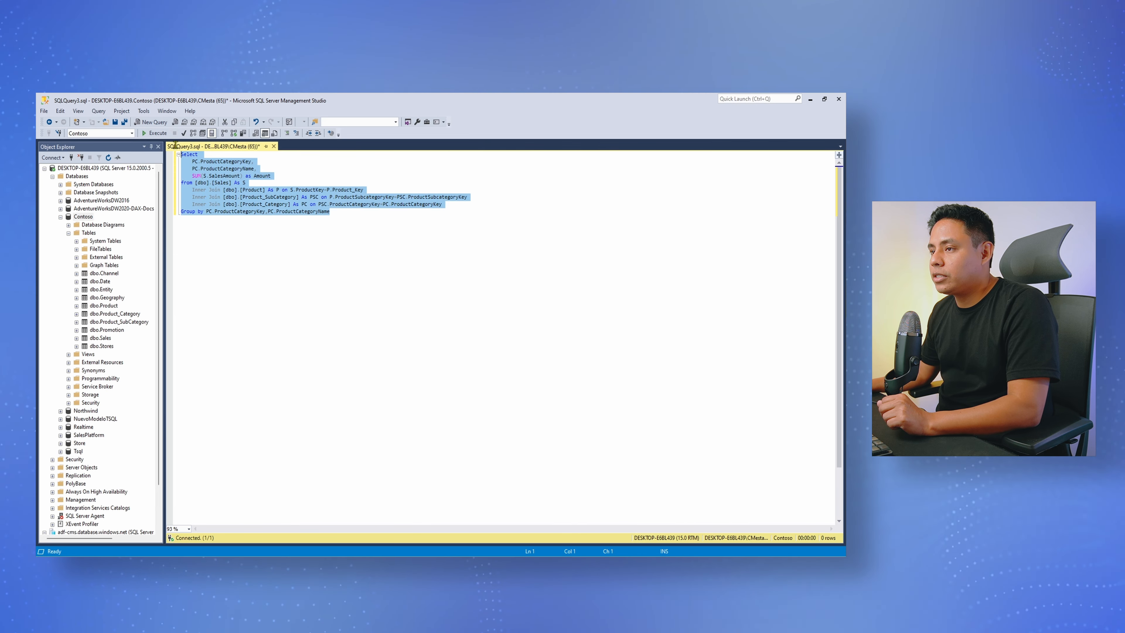
{"action": "left_click", "coordinate": [158, 133]}
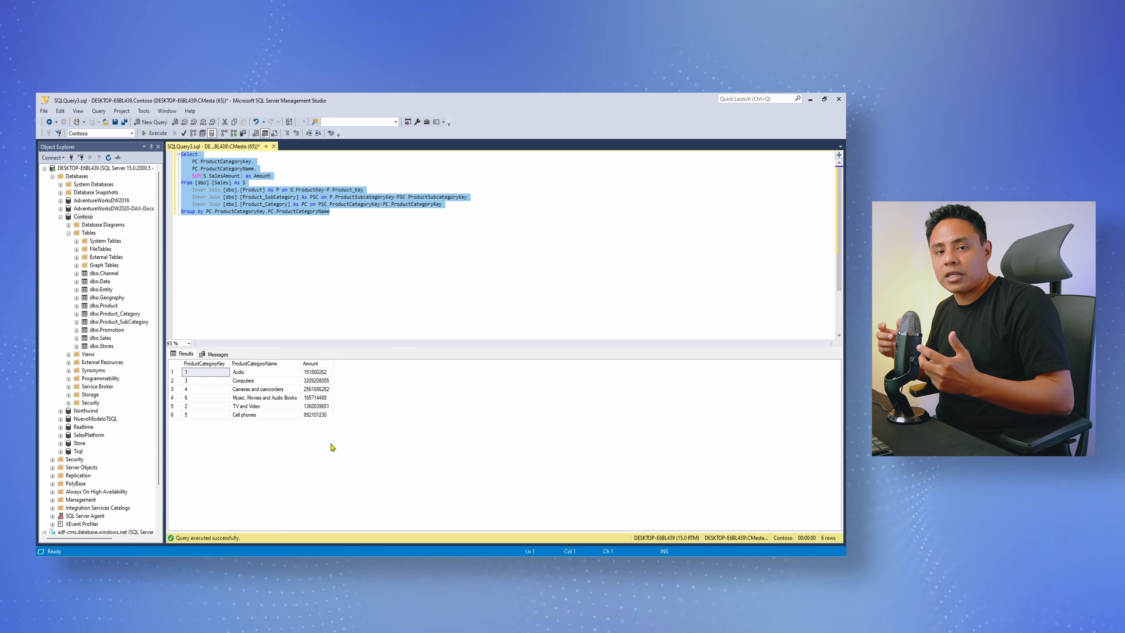
- Copy the full sales-by-category query and paste it as the SQL statement of the Excel import
{"action": "left_click_drag", "start_coordinate": [341, 215], "coordinate": [181, 155]}
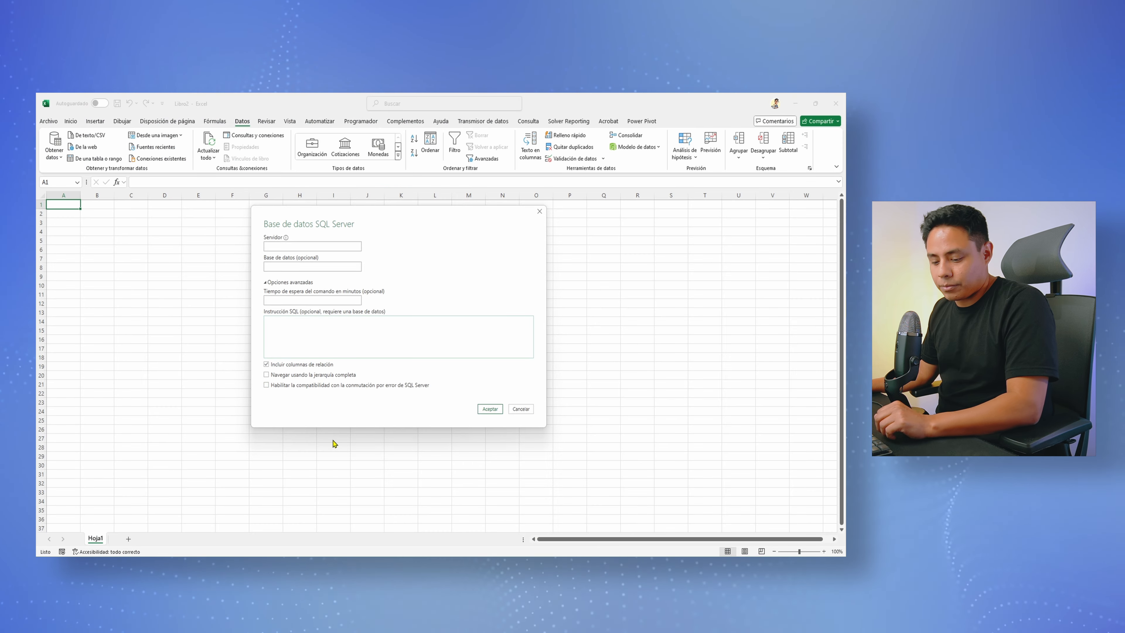
{"action": "key", "text": "ctrl+v"}
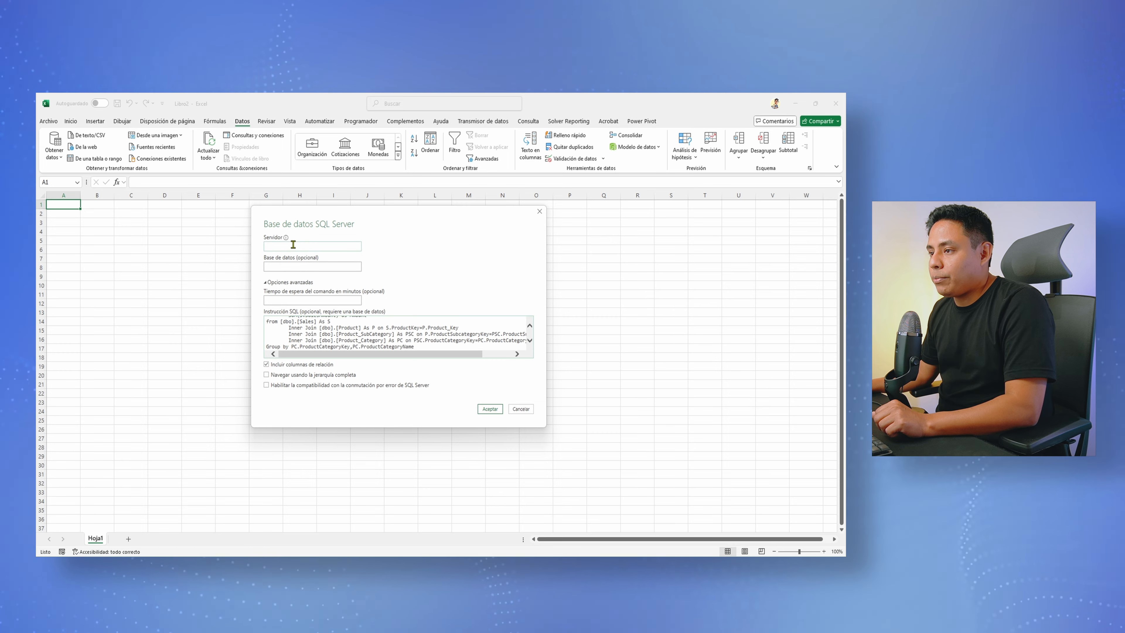
- Look up the server name in SQL Server Management Studio and set the import's server to DESKTOP-E6BL439
{"action": "left_click", "coordinate": [295, 247]}
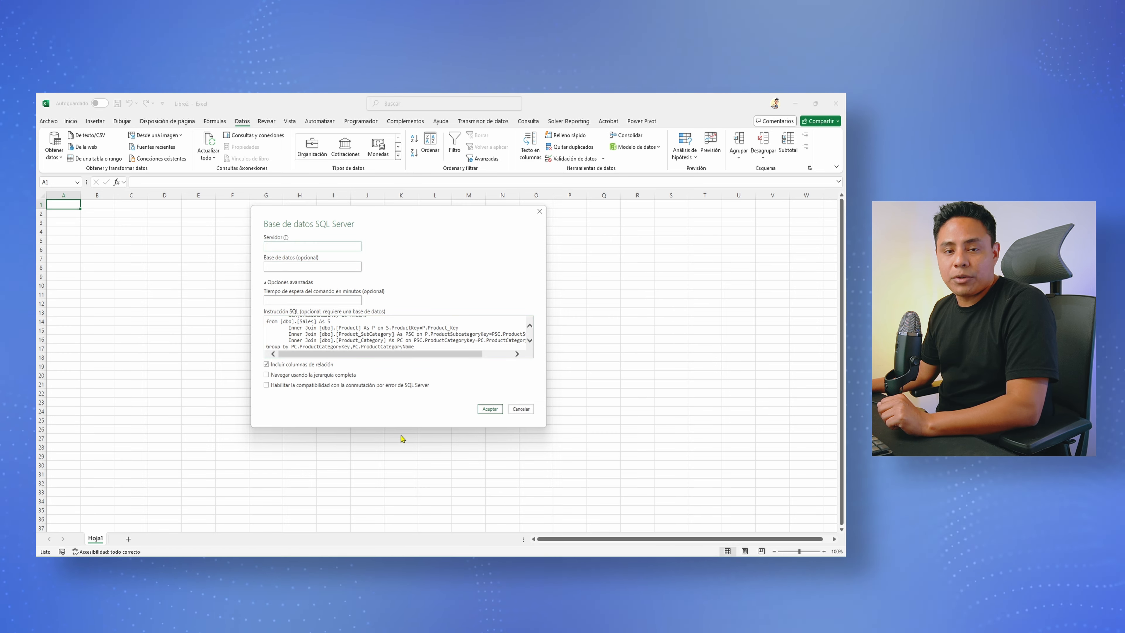
{"action": "left_click", "coordinate": [487, 523]}
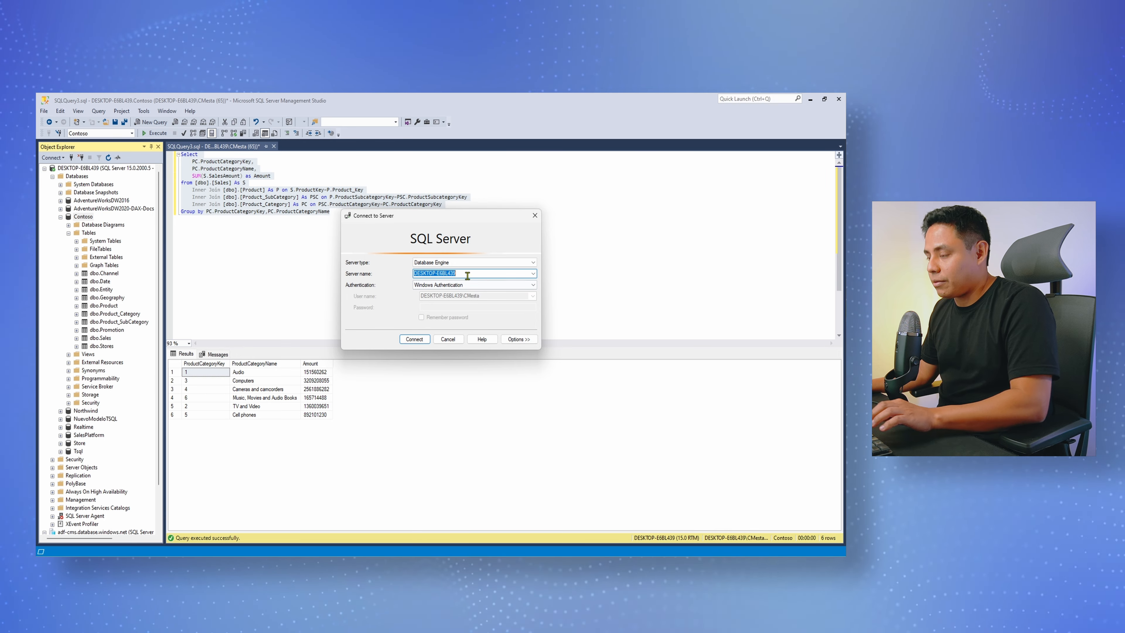
{"action": "key", "text": "Escape"}
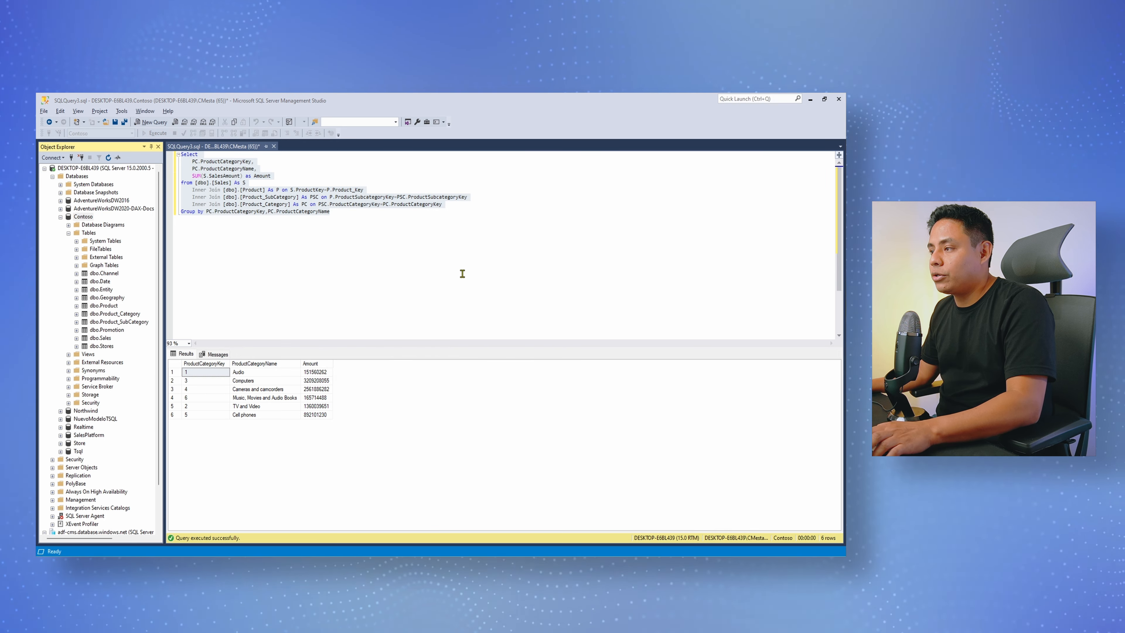
{"action": "key", "text": "alt+Tab"}
{"action": "left_click", "coordinate": [301, 247]}
{"action": "type", "text": "DESKTOP-E6BL439"}
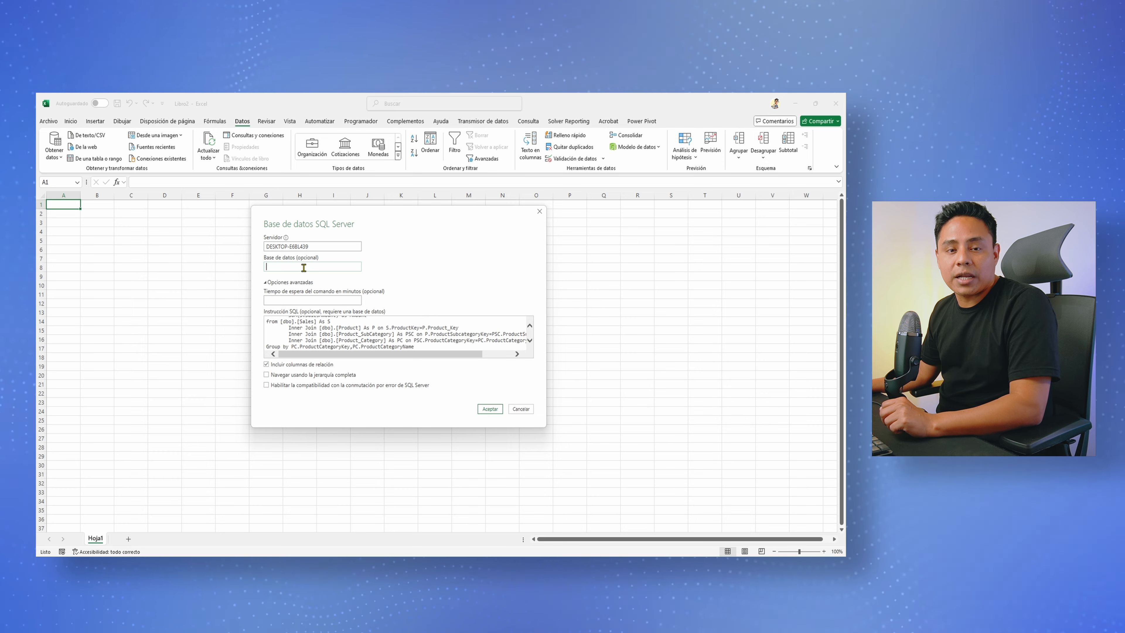
- Set the import's database to Contoso and connect with Windows credentials over an unencrypted connection
{"action": "key", "text": "alt+Tab"}
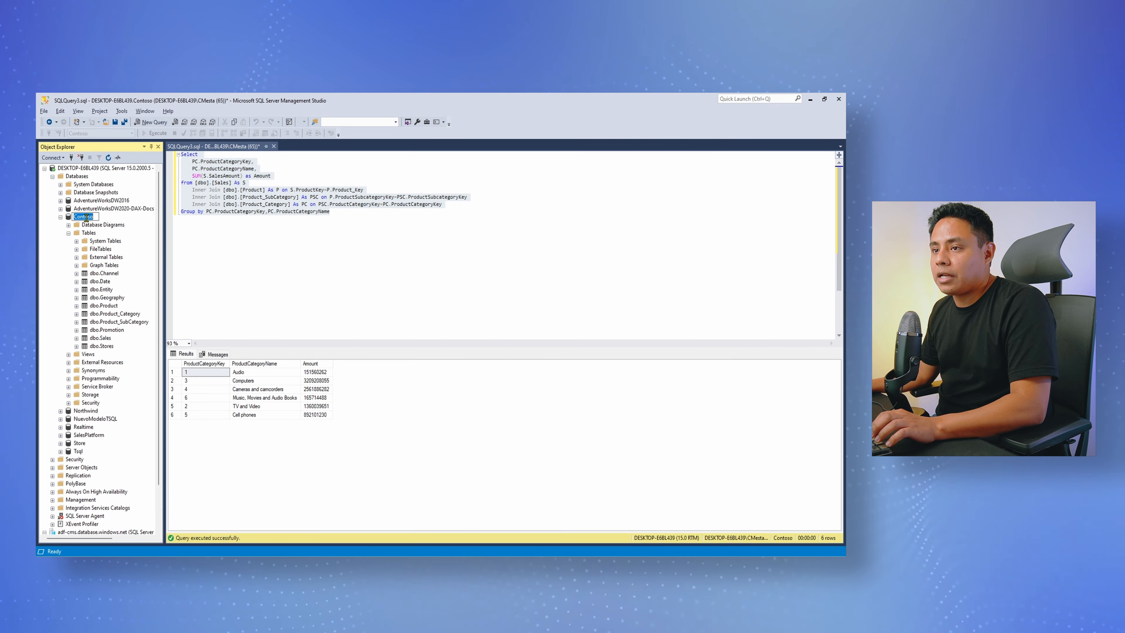
{"action": "key", "text": "alt+Tab"}
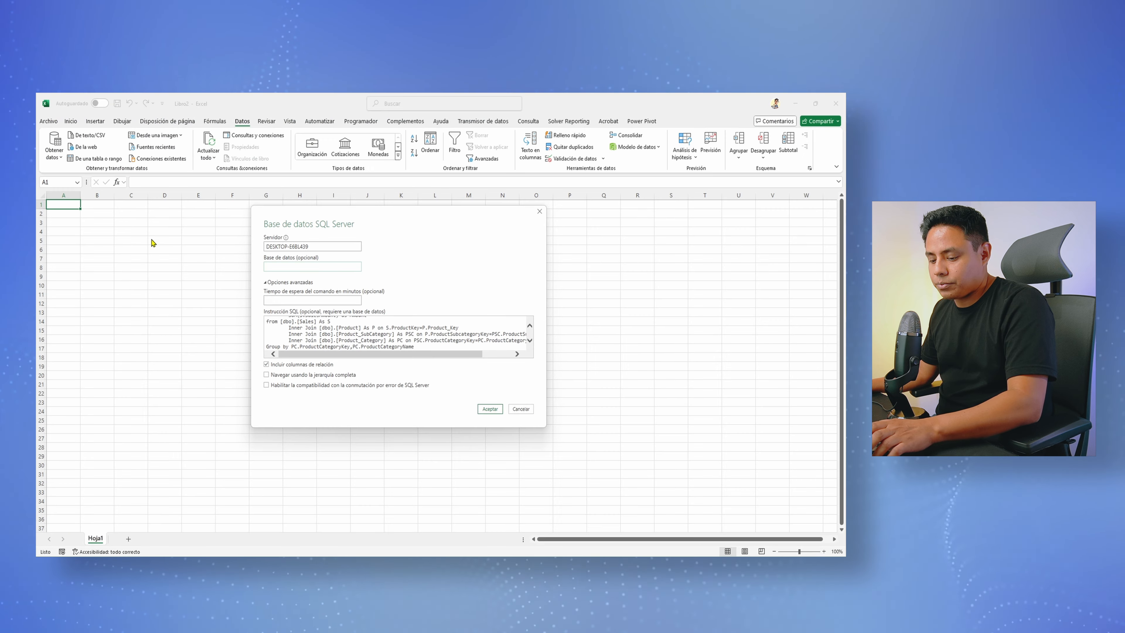
{"action": "left_click", "coordinate": [290, 267]}
{"action": "type", "text": "Contoso"}
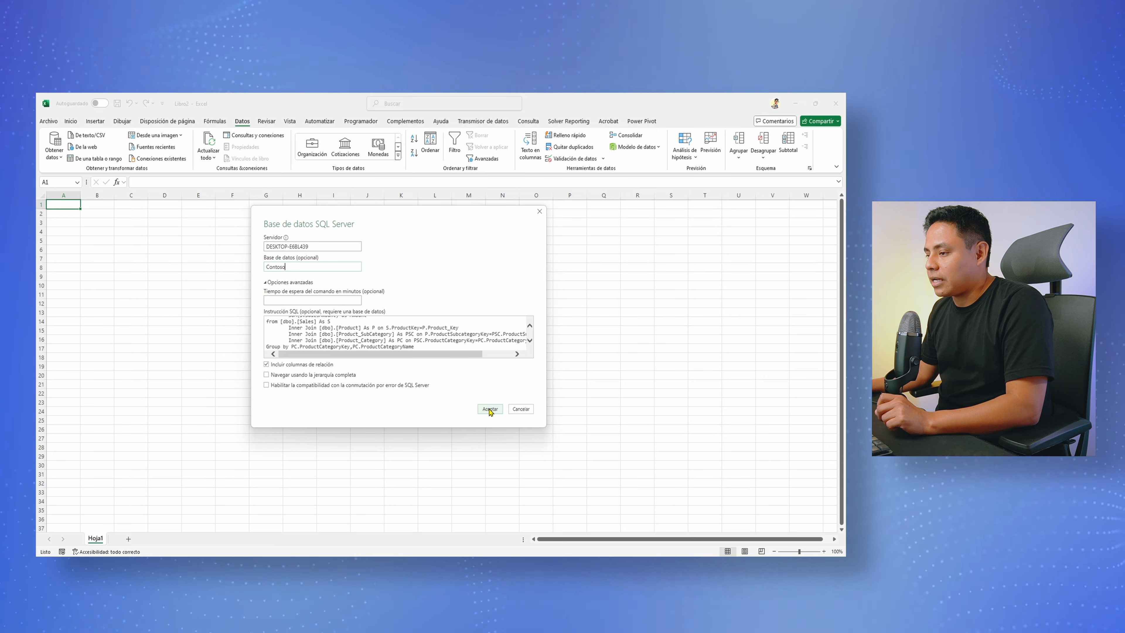
{"action": "left_click", "coordinate": [490, 409]}
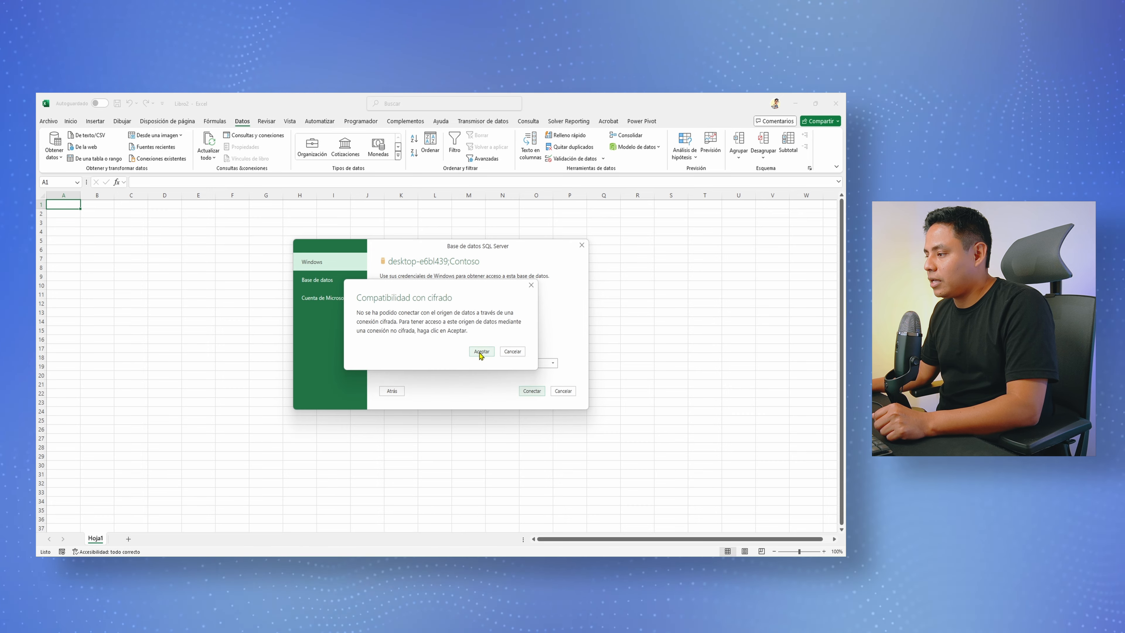
{"action": "left_click", "coordinate": [480, 352]}
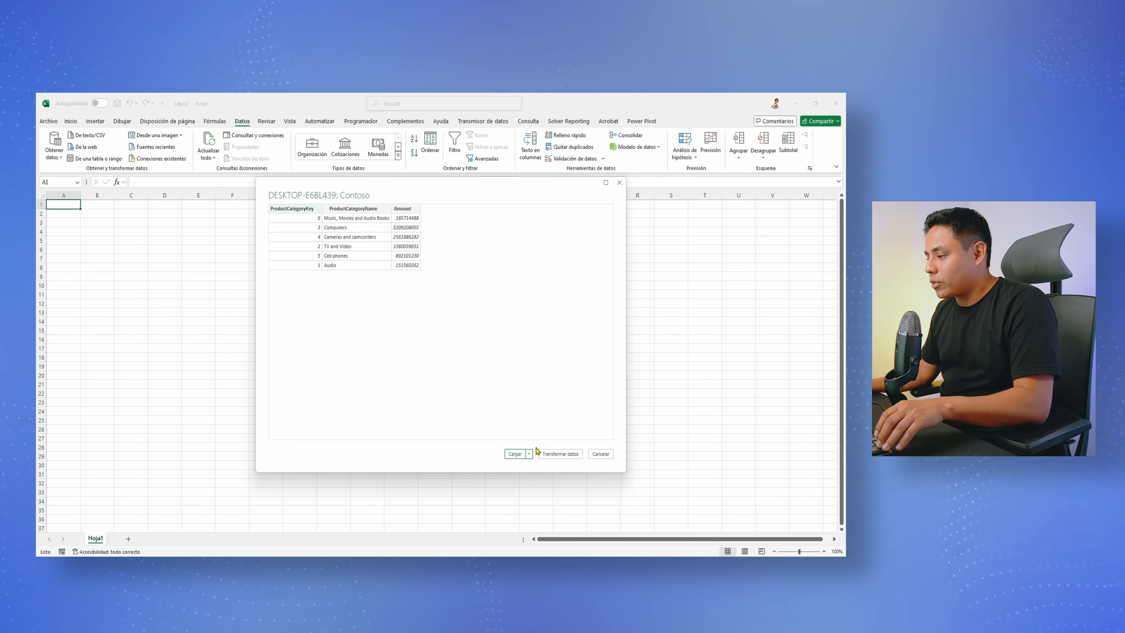
{"action": "key", "text": "ctrl"}
{"action": "key", "text": "ctrl"}
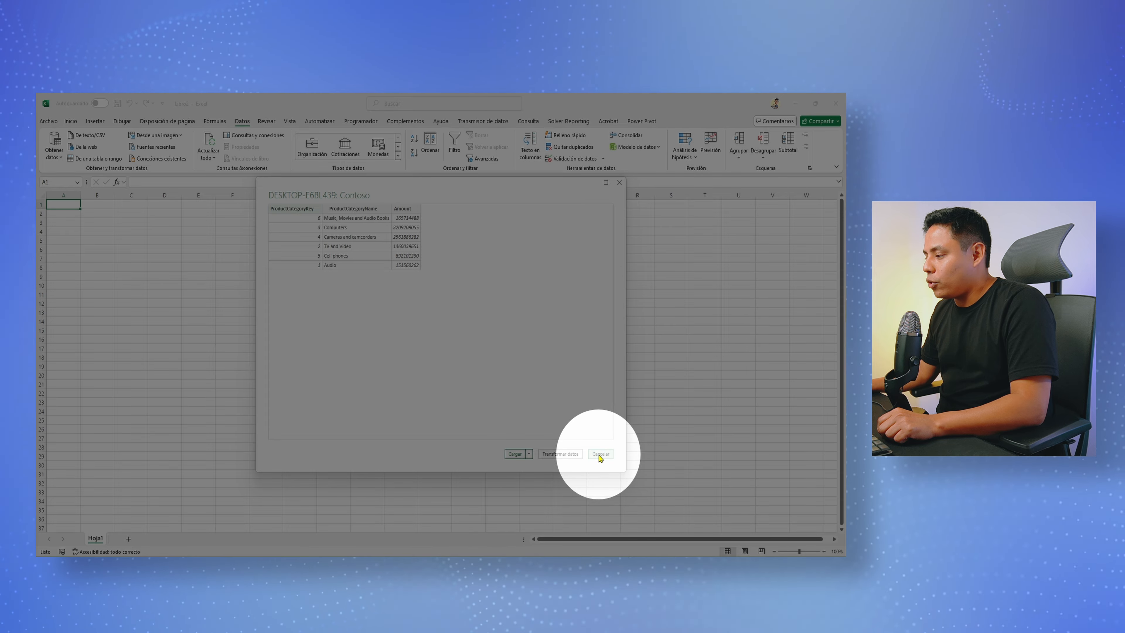
{"action": "left_click", "coordinate": [541, 416]}
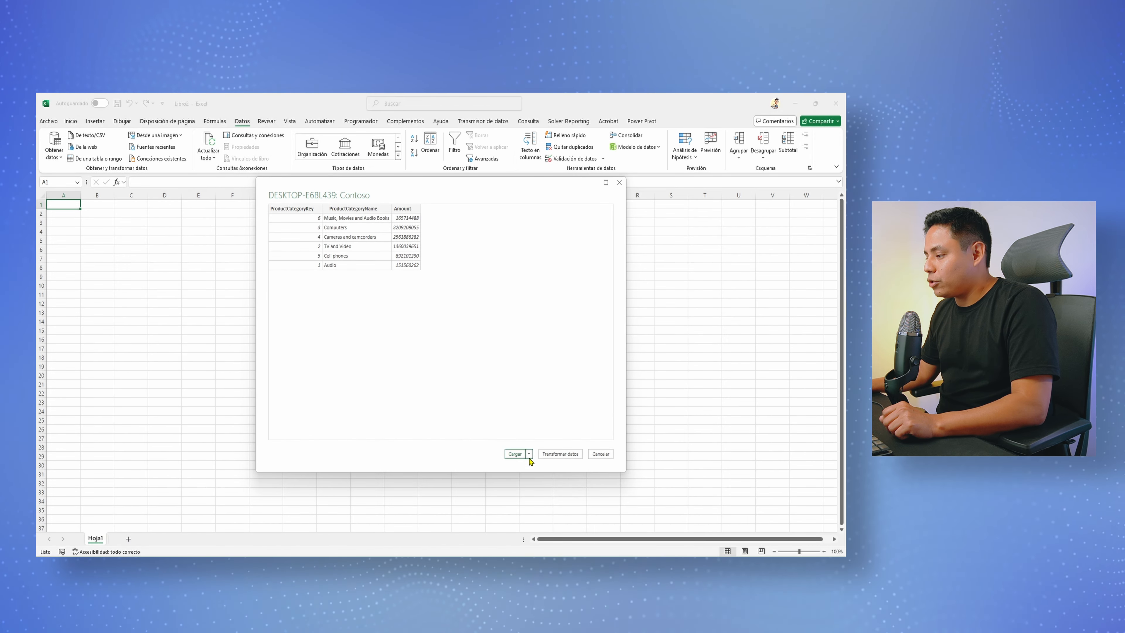
- Load the query result as a connection only and add its data to the data model
{"action": "left_click", "coordinate": [530, 454]}
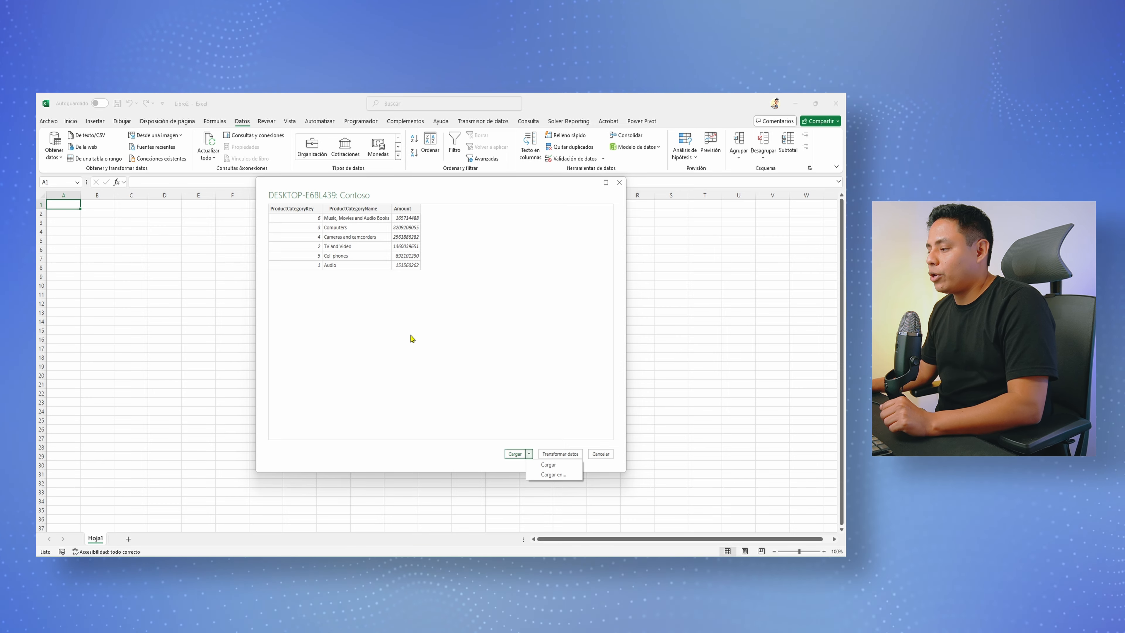
{"action": "left_click", "coordinate": [559, 474]}
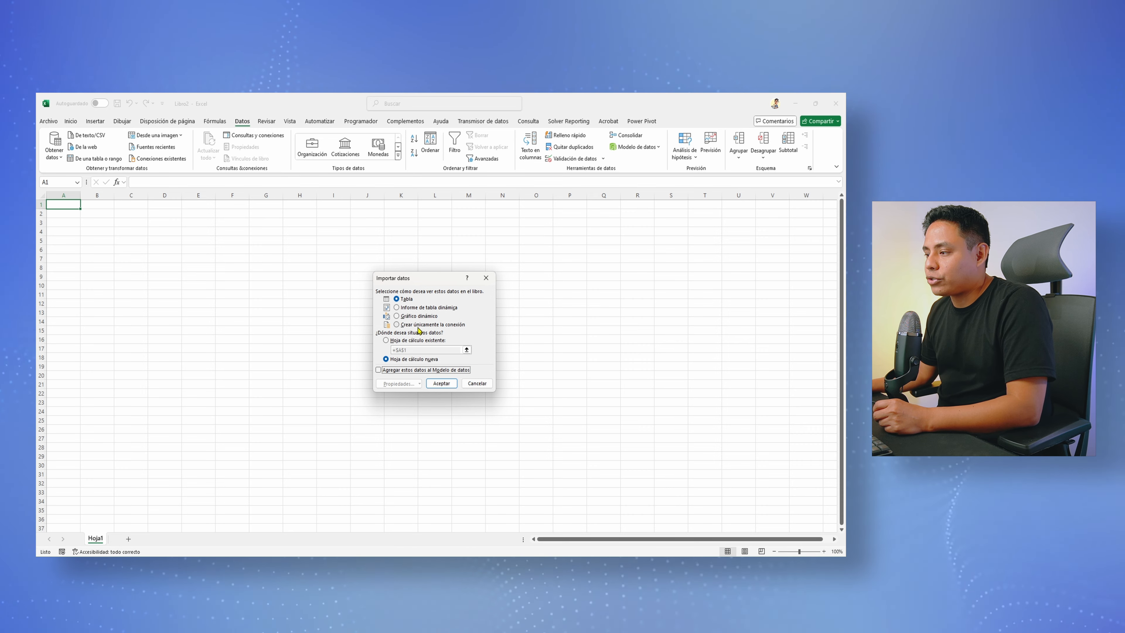
{"action": "left_click", "coordinate": [398, 325]}
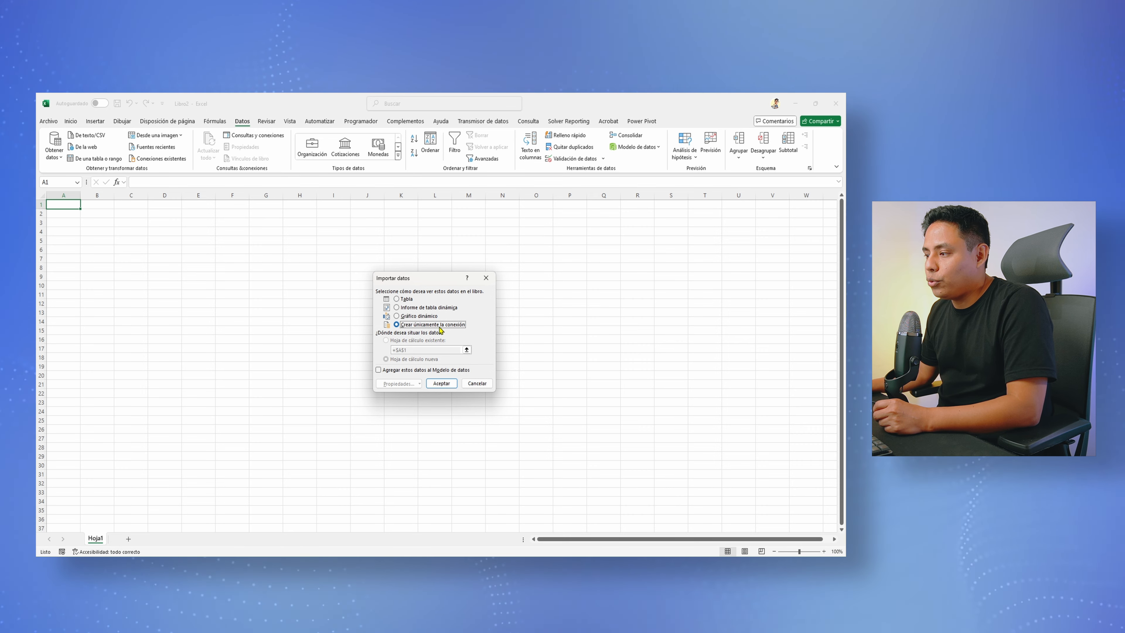
{"action": "left_click", "coordinate": [379, 372]}
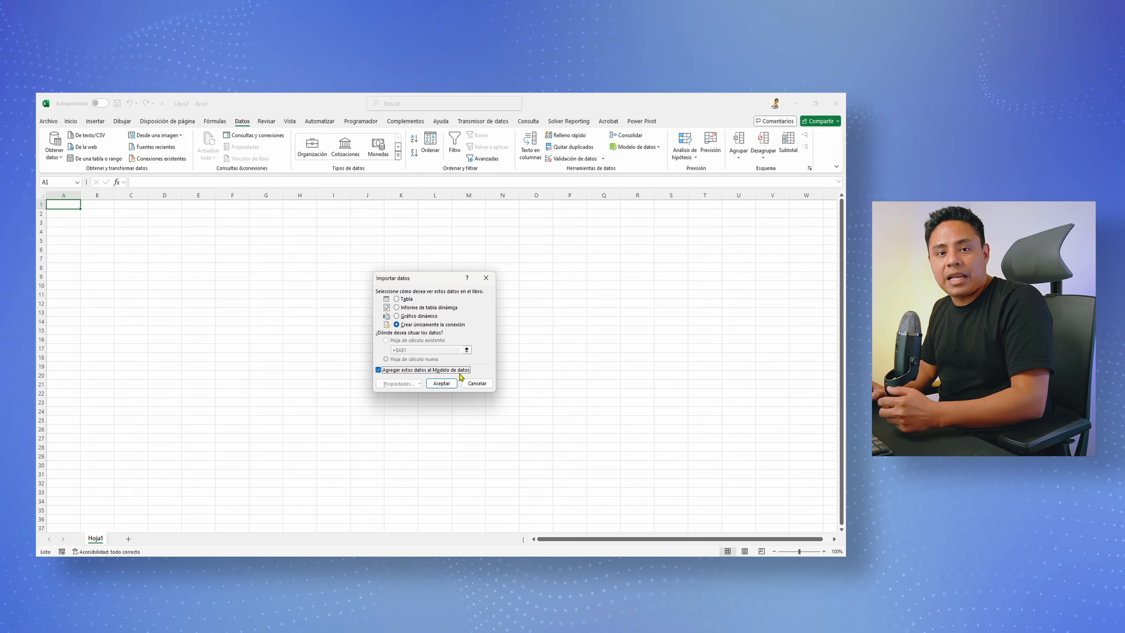
{"action": "left_click", "coordinate": [441, 383]}
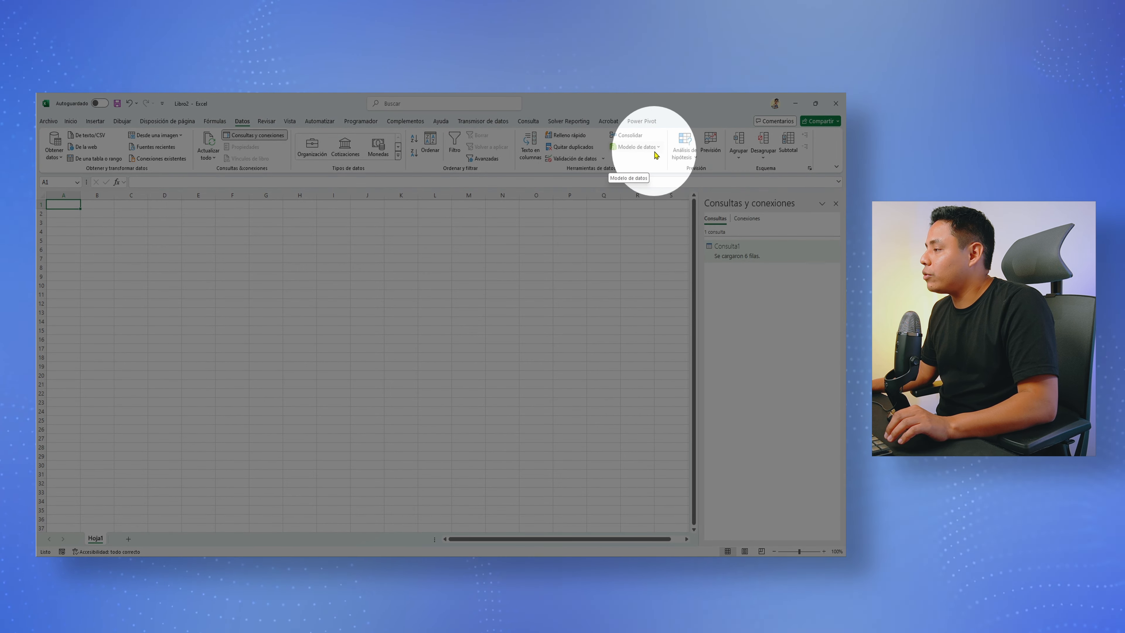
- Open the data model in Power Pivot and inspect the query's table in diagram and data views, including the Amount and ProductCategoryName columns
{"action": "left_click", "coordinate": [659, 148]}
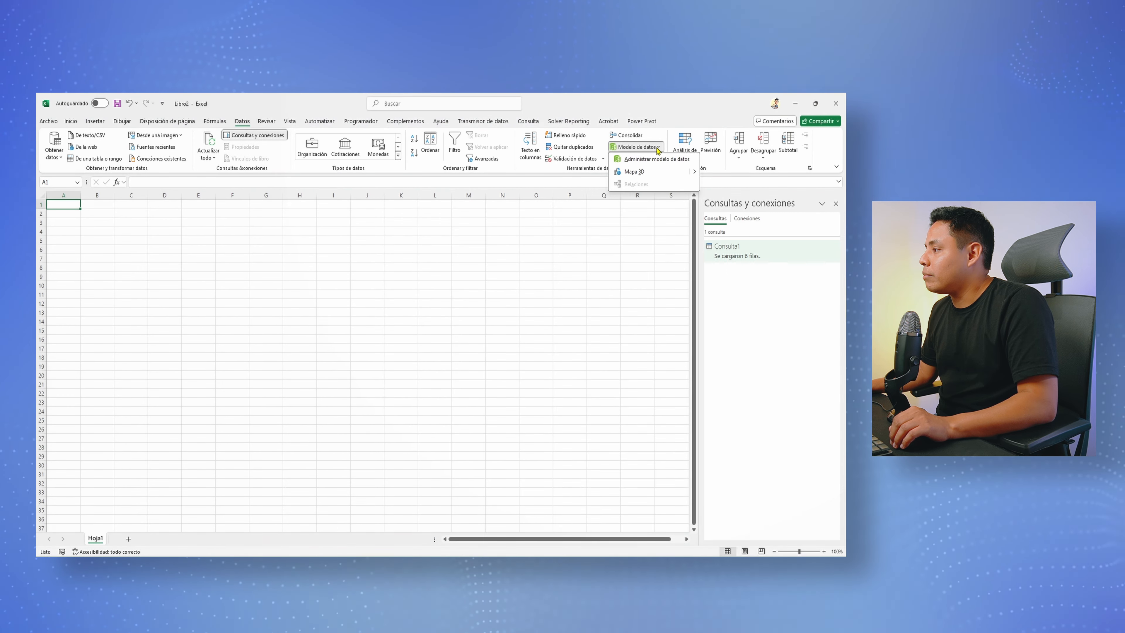
{"action": "left_click", "coordinate": [645, 160]}
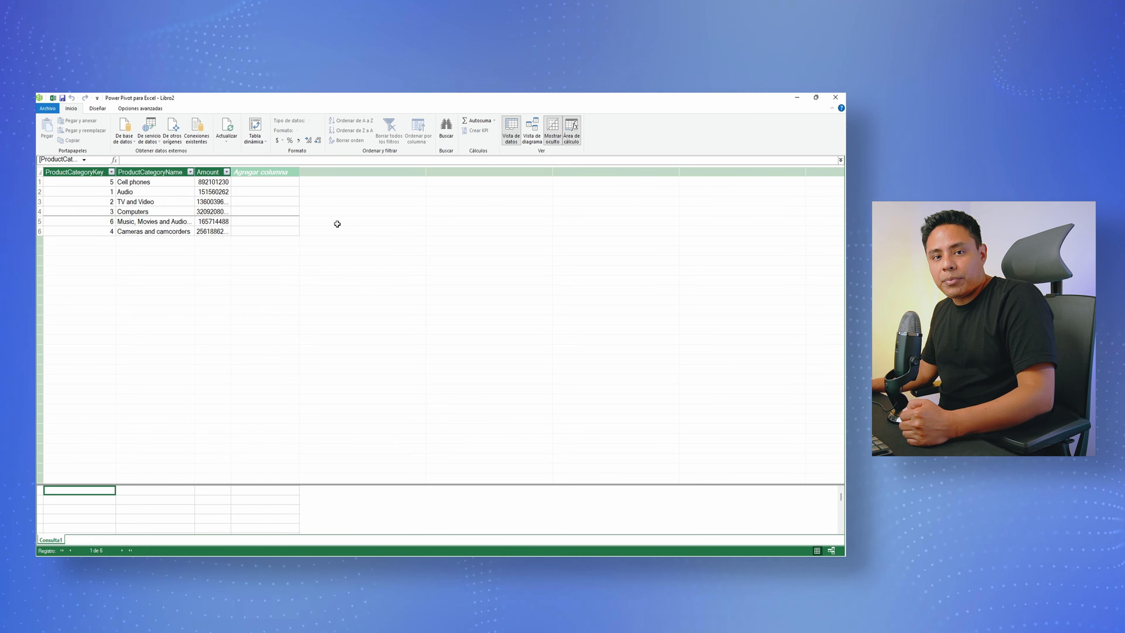
{"action": "left_click", "coordinate": [533, 141]}
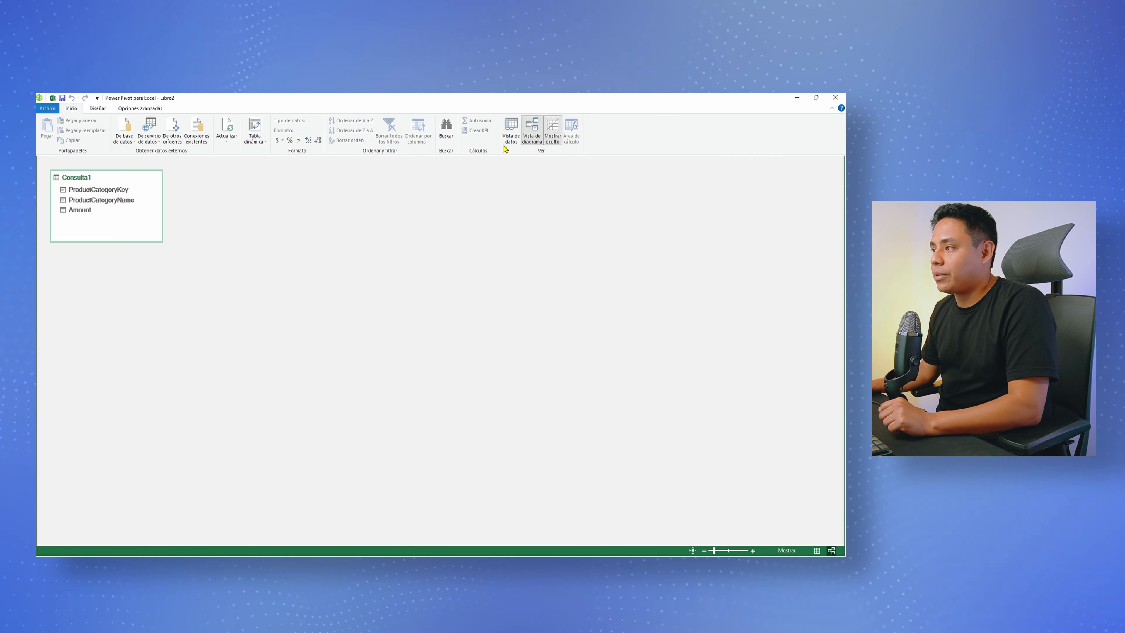
{"action": "left_click", "coordinate": [511, 138]}
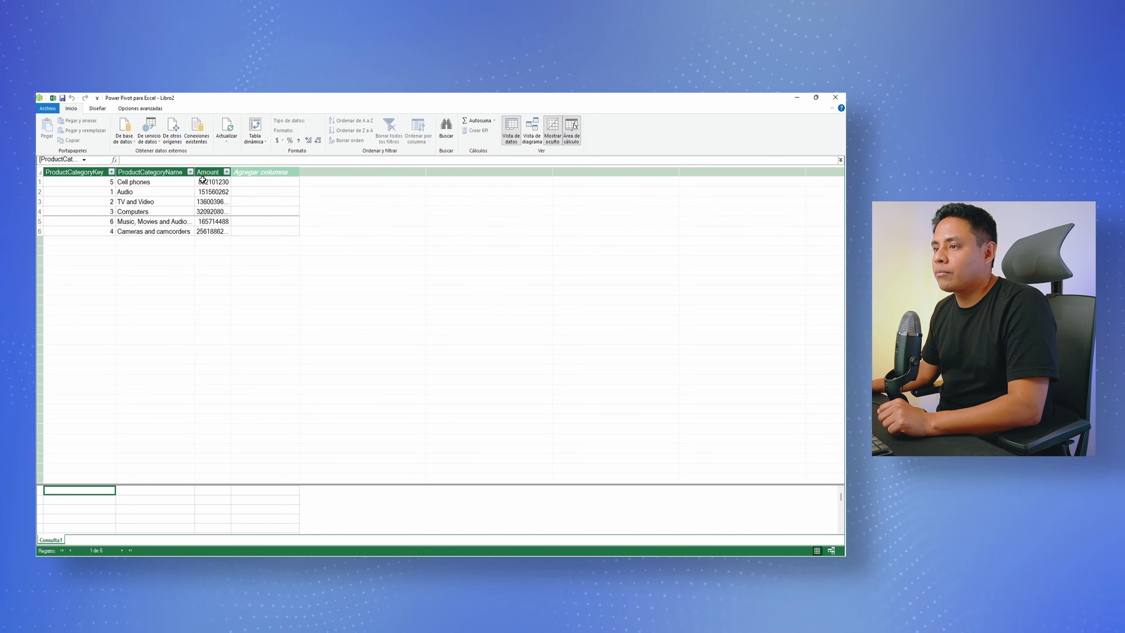
{"action": "left_click", "coordinate": [208, 171]}
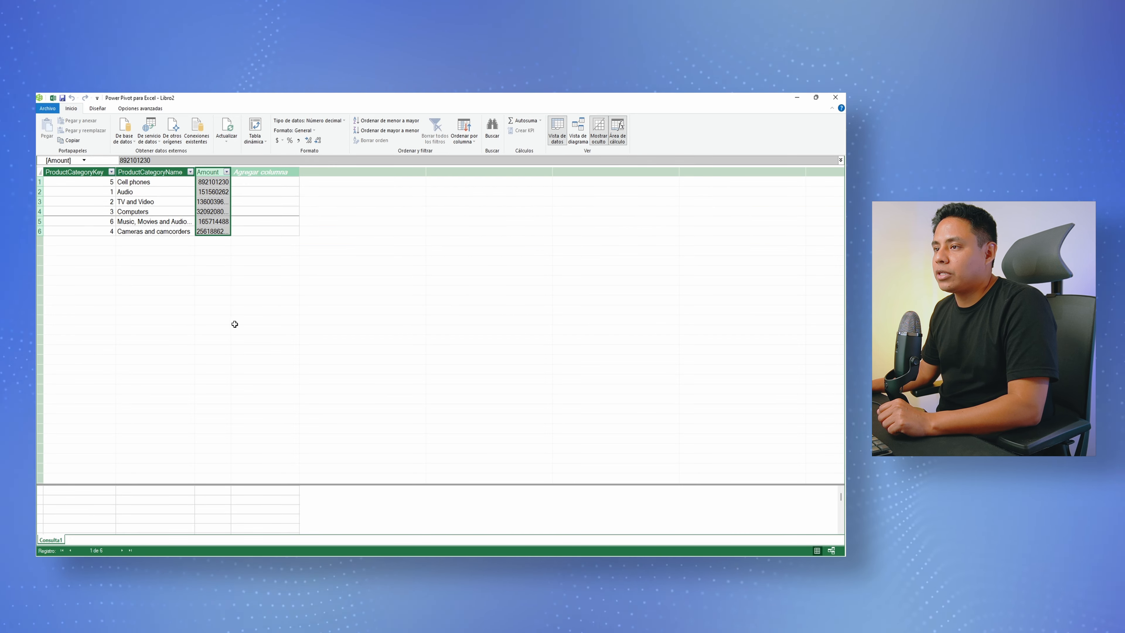
{"action": "left_click", "coordinate": [152, 171]}
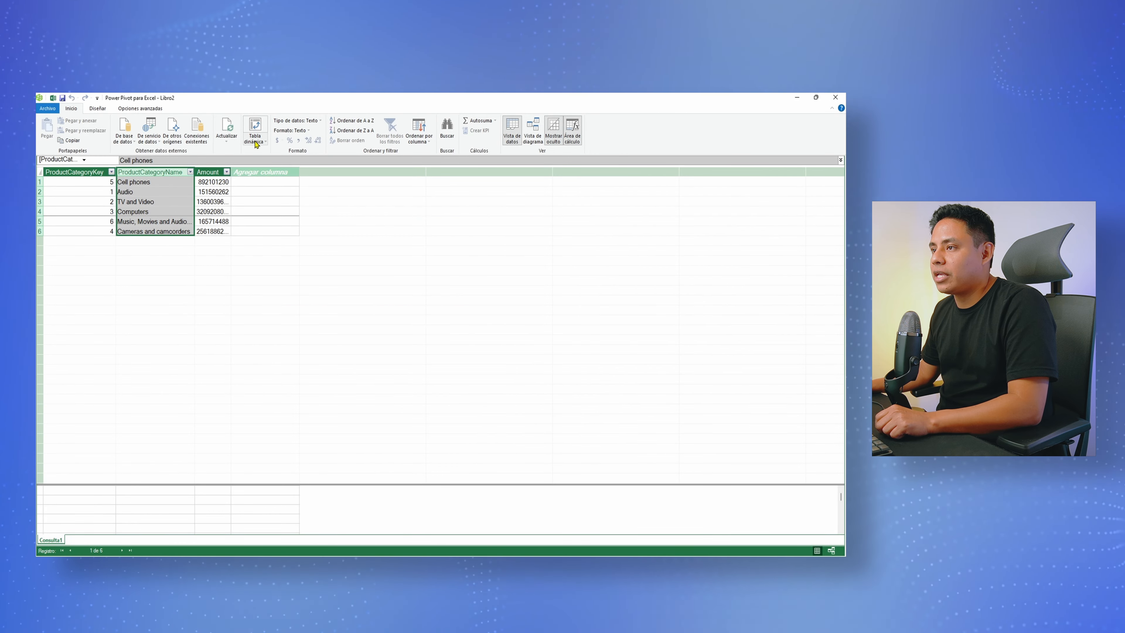
- Create a PivotTable from the data model in the existing worksheet Hoja1 at cell A1
{"action": "left_click", "coordinate": [254, 142]}
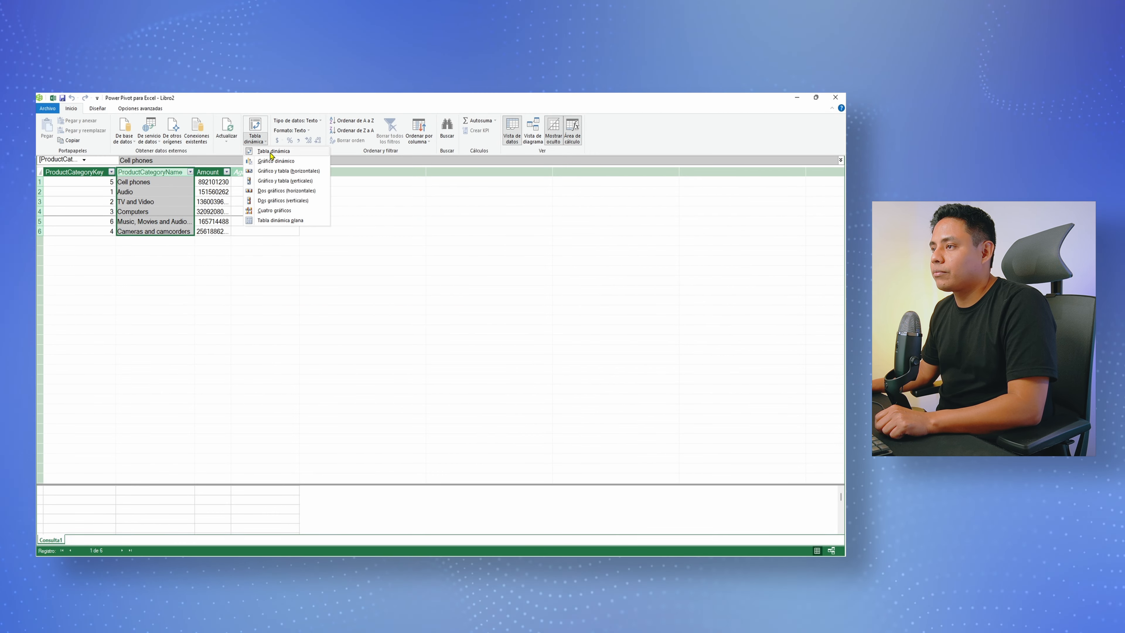
{"action": "left_click", "coordinate": [272, 151]}
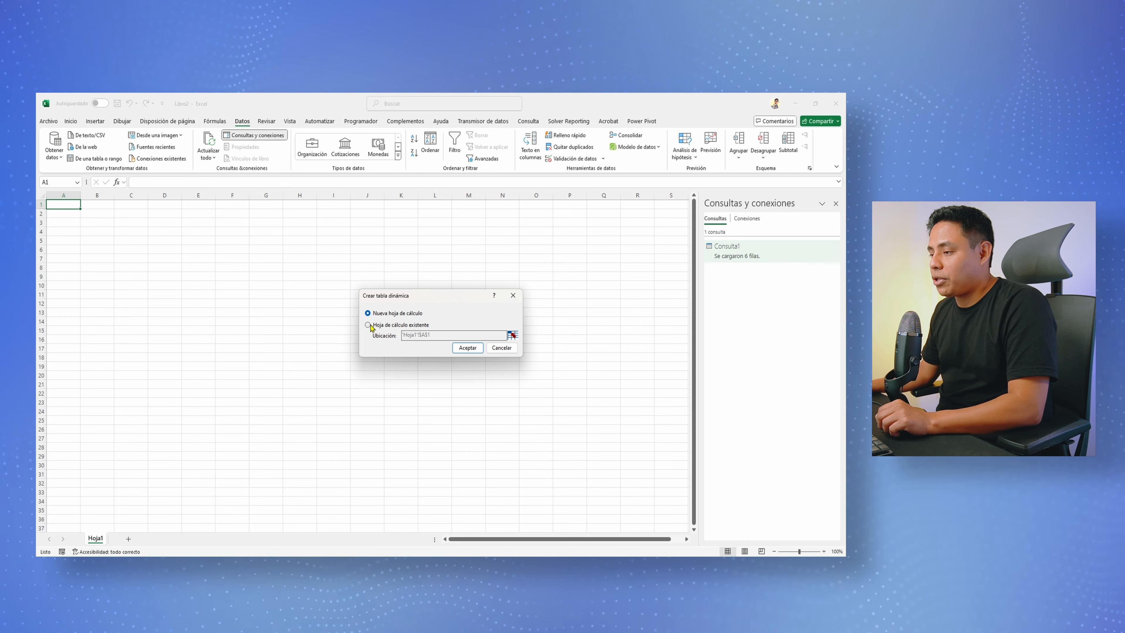
{"action": "left_click", "coordinate": [464, 347]}
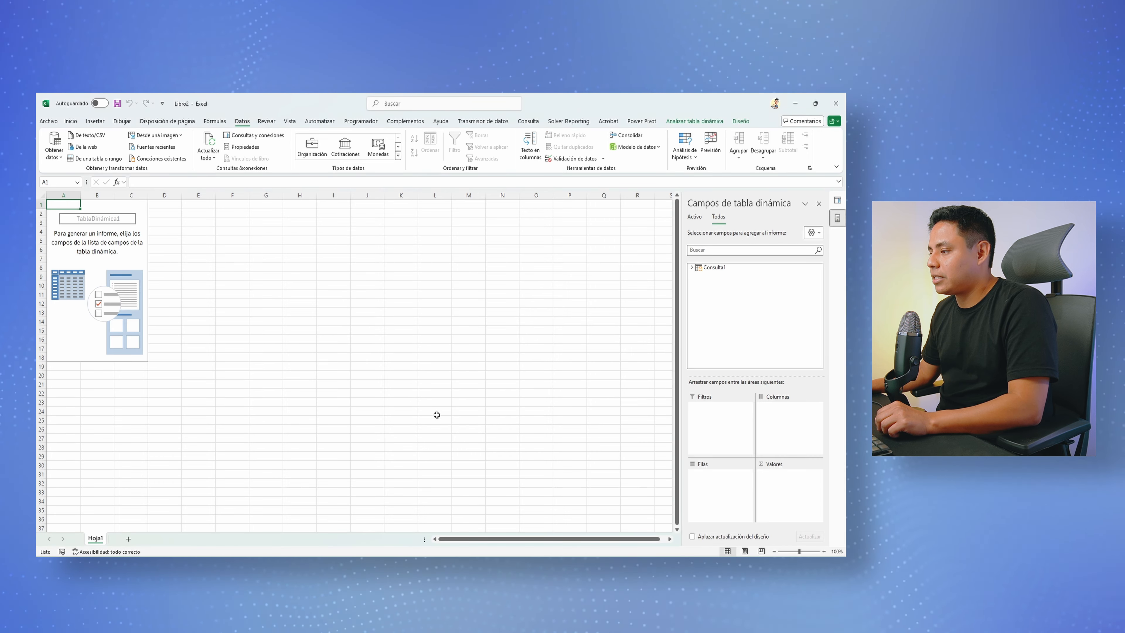
- Build the PivotTable with ProductCategoryName as rows and the sum of Amount as values, and select the resulting amounts
{"action": "left_click", "coordinate": [712, 269]}
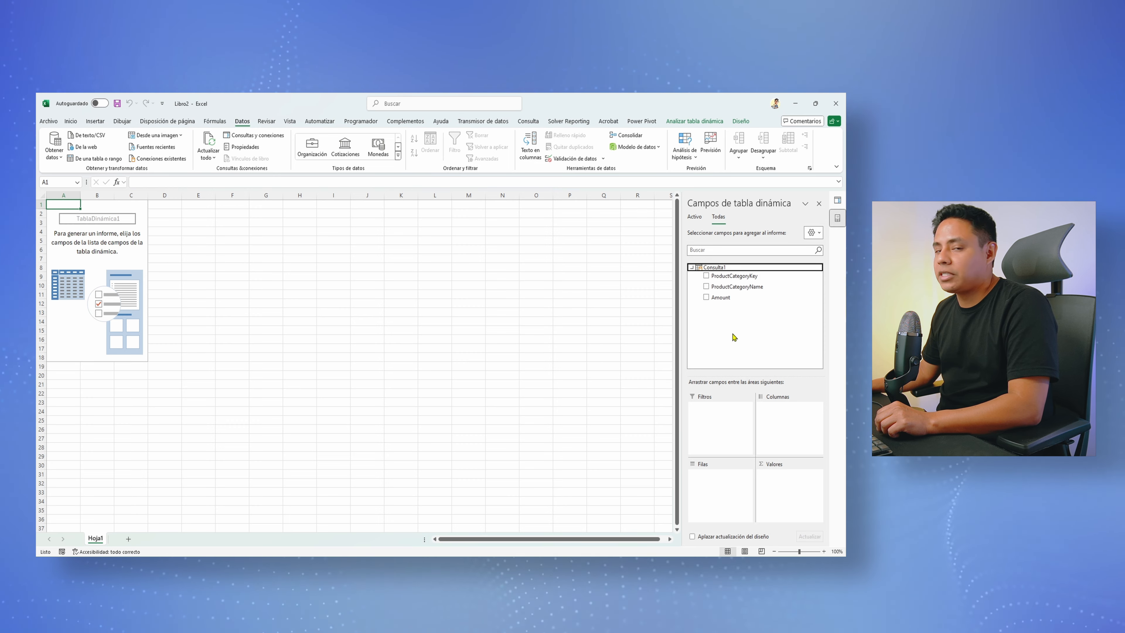
{"action": "left_click_drag", "start_coordinate": [735, 287], "coordinate": [726, 487]}
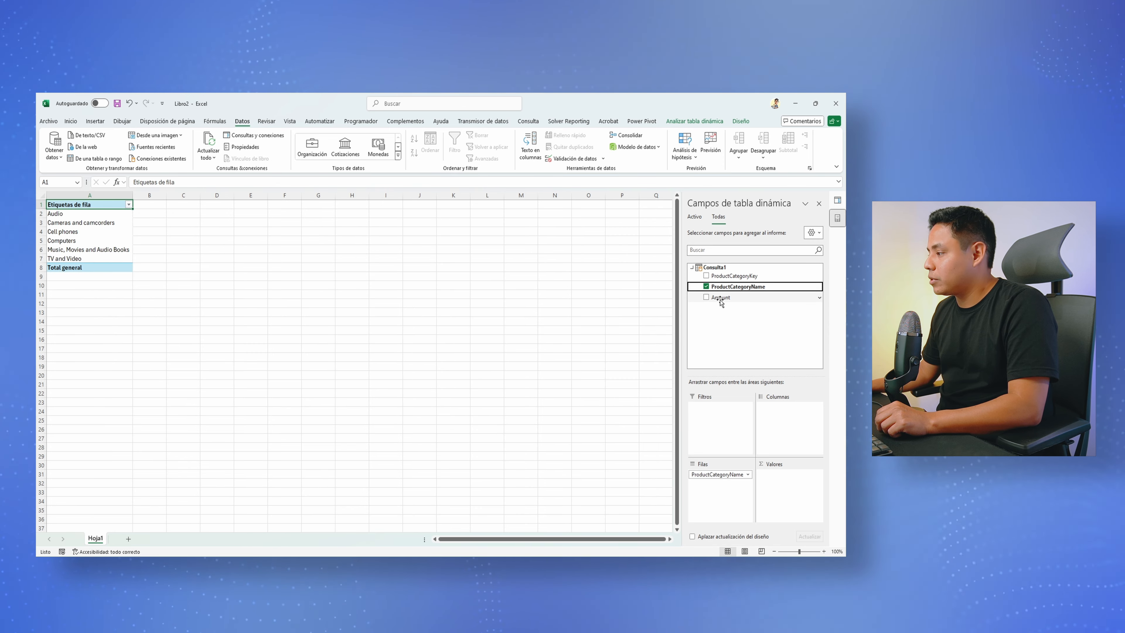
{"action": "left_click_drag", "start_coordinate": [721, 303], "coordinate": [765, 416]}
{"action": "left_click_drag", "start_coordinate": [787, 499], "coordinate": [788, 498]}
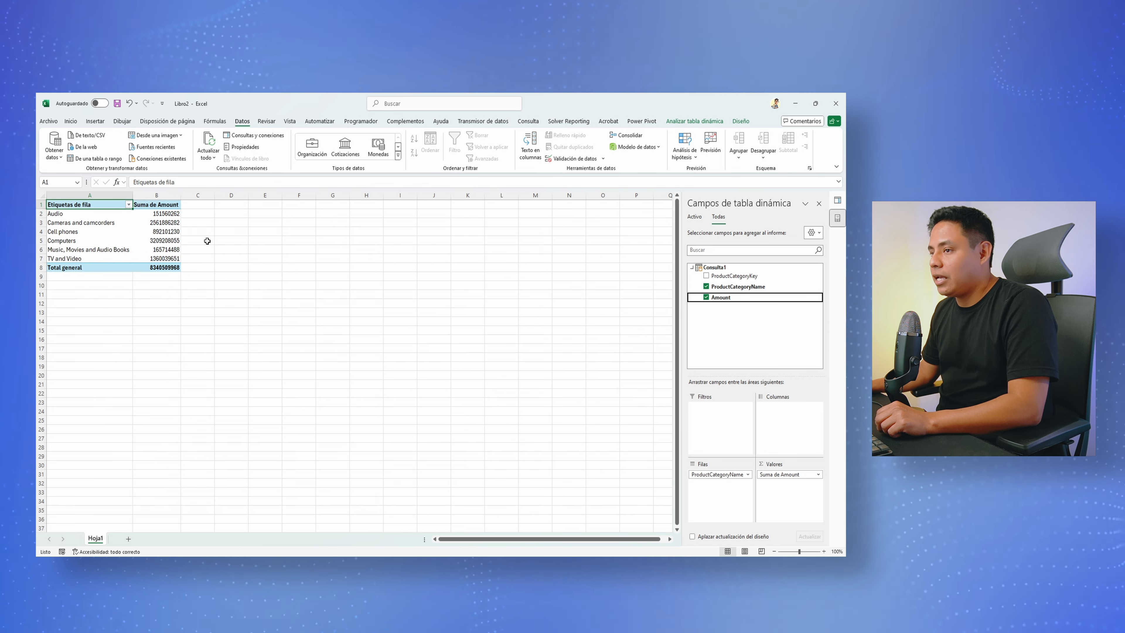
{"action": "left_click_drag", "start_coordinate": [166, 213], "coordinate": [162, 264]}
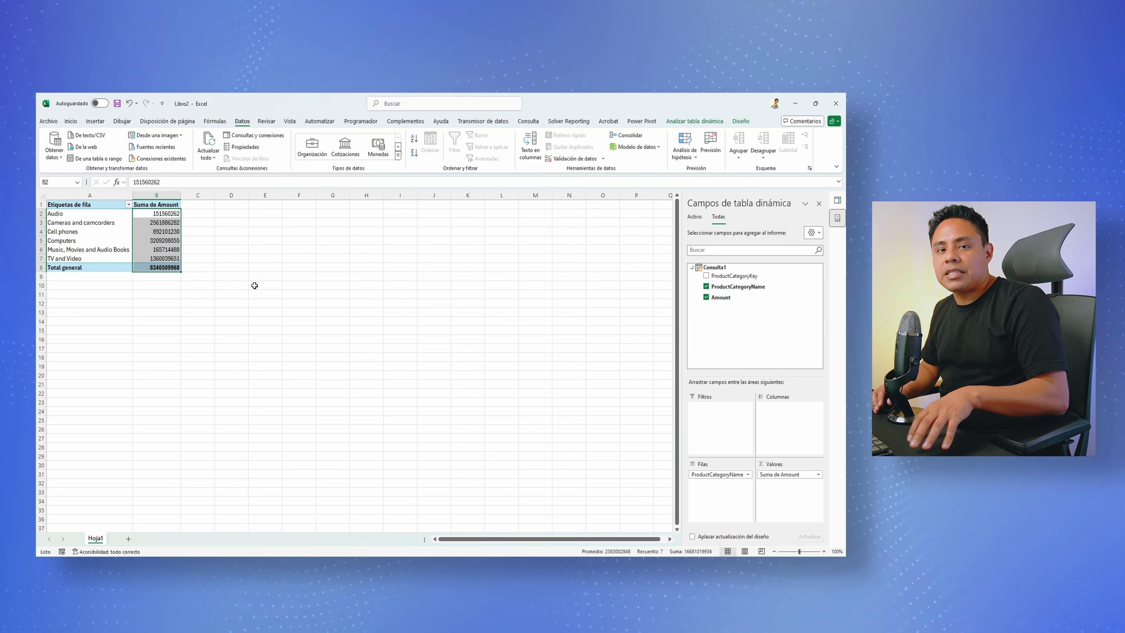
- Start a SQL Server database import in Excel, look up the server in SQL Server Management Studio, and connect to DESKTOP-E6BL439 without specifying a database
{"action": "left_click", "coordinate": [55, 155]}
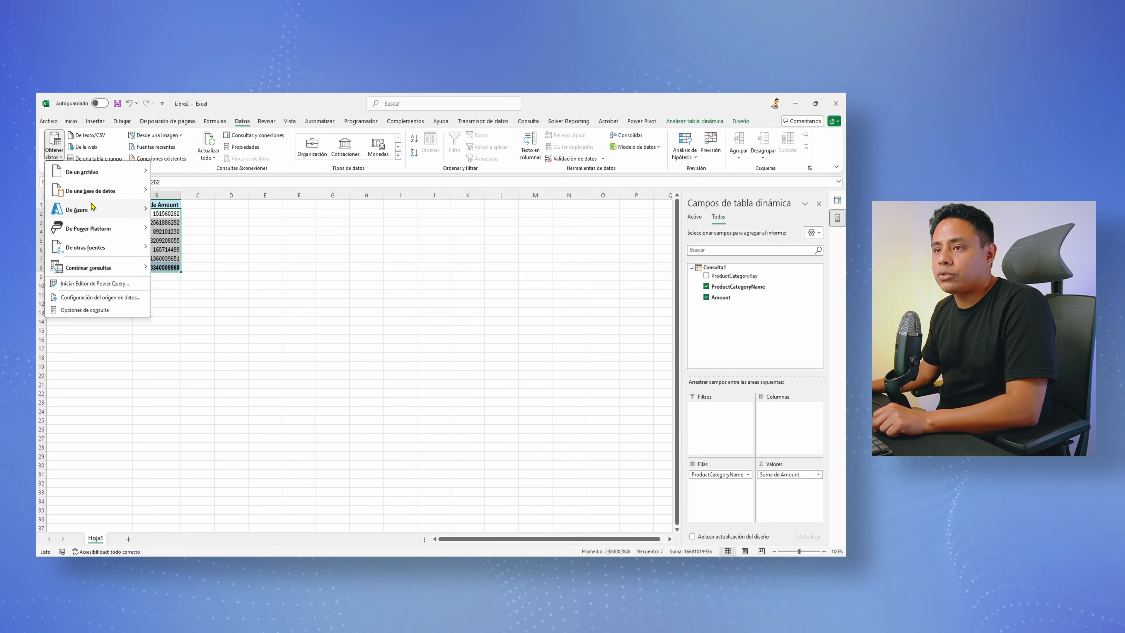
{"action": "mouse_move", "coordinate": [107, 191]}
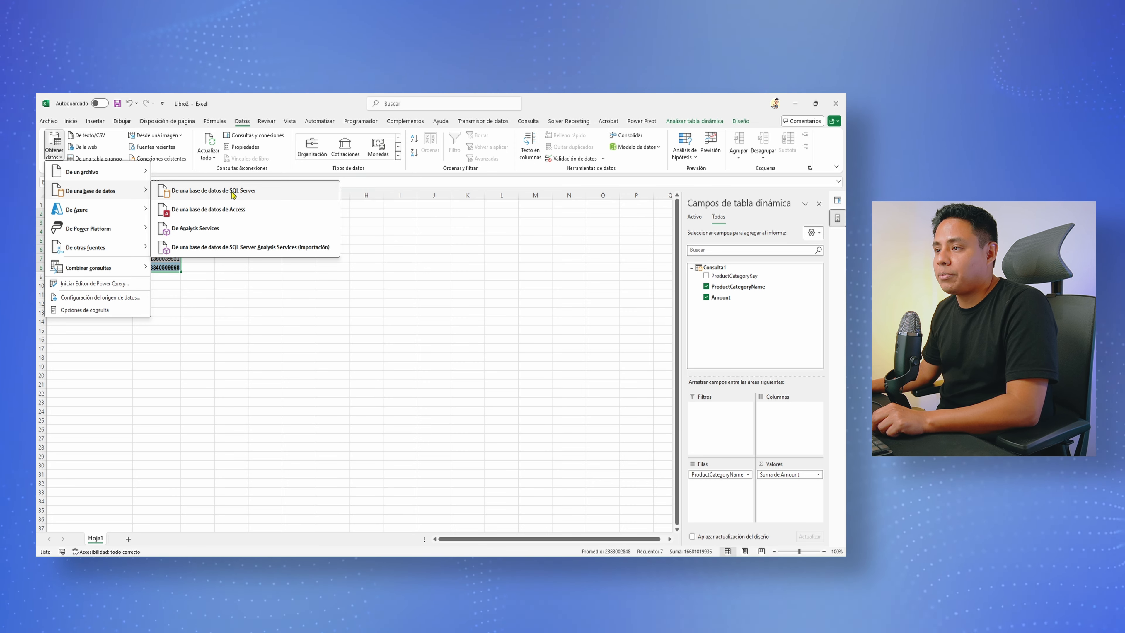
{"action": "left_click", "coordinate": [233, 197]}
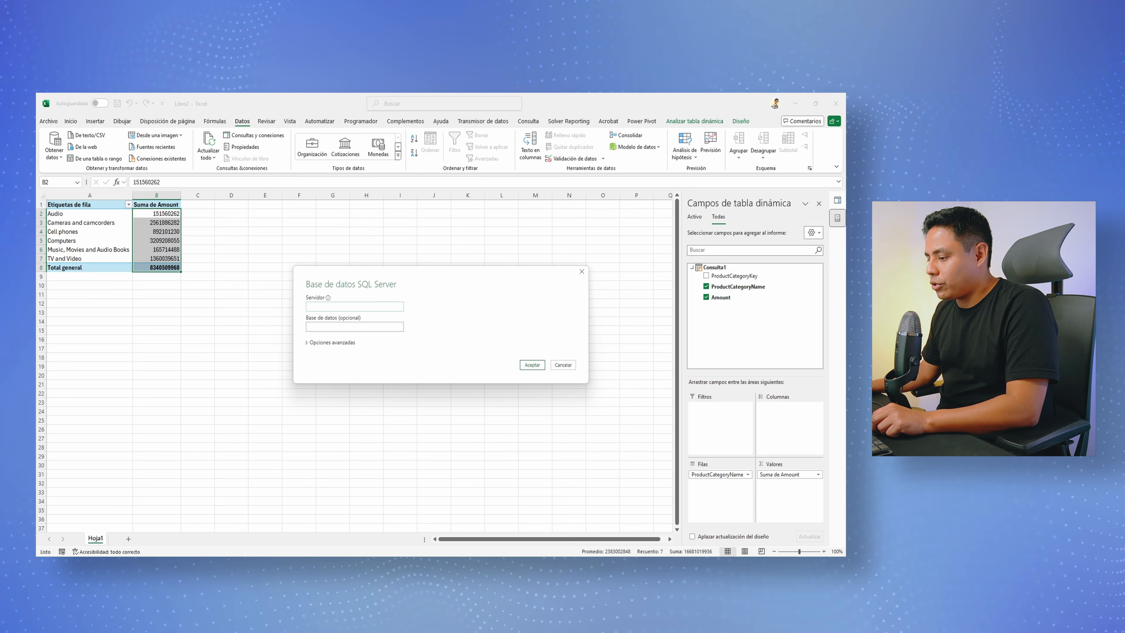
{"action": "left_click", "coordinate": [485, 563]}
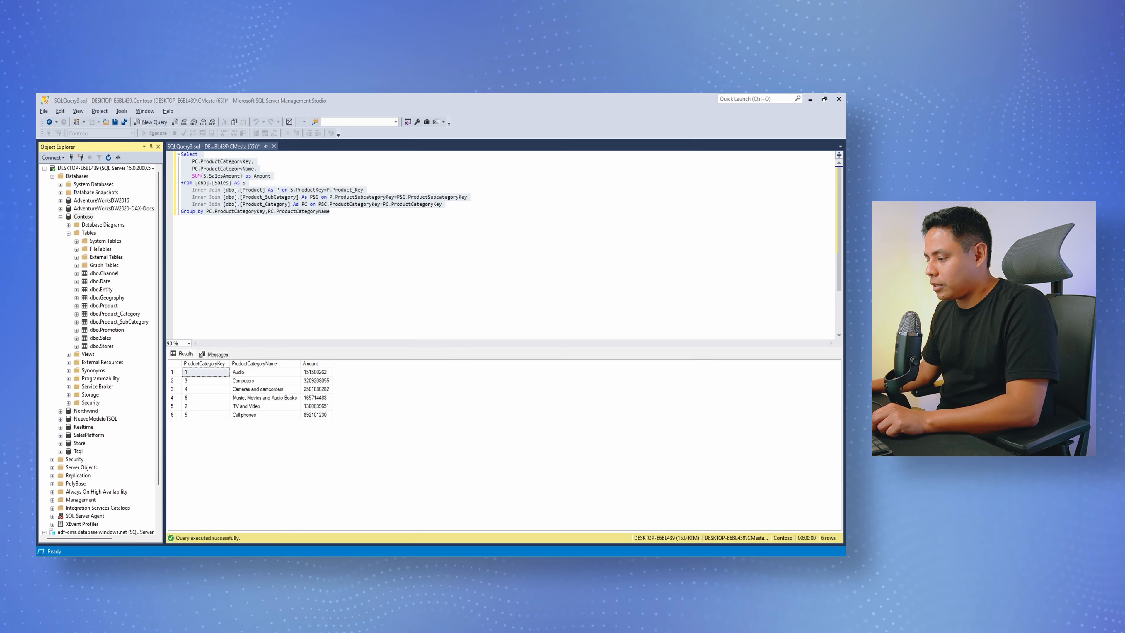
{"action": "left_click", "coordinate": [51, 157]}
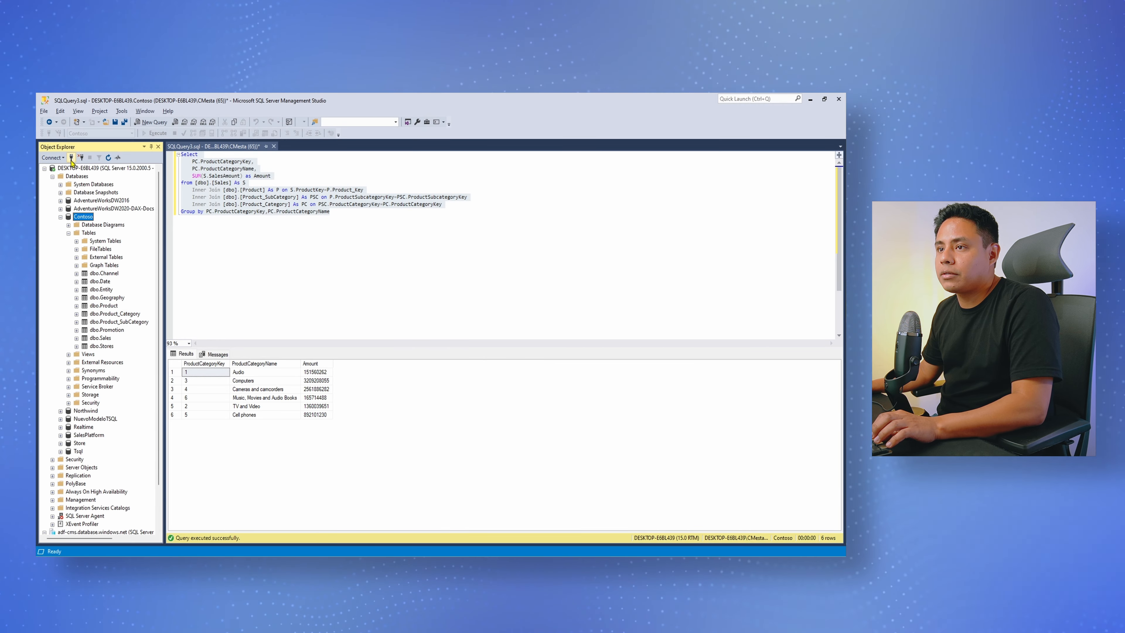
{"action": "key", "text": "Escape"}
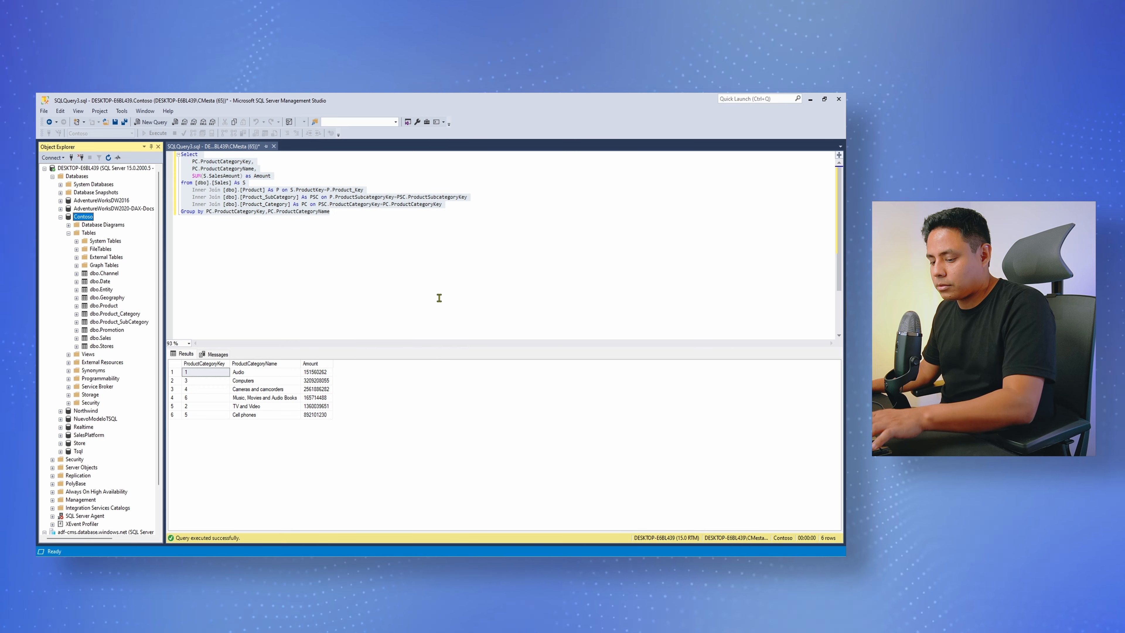
{"action": "key", "text": "alt+Tab"}
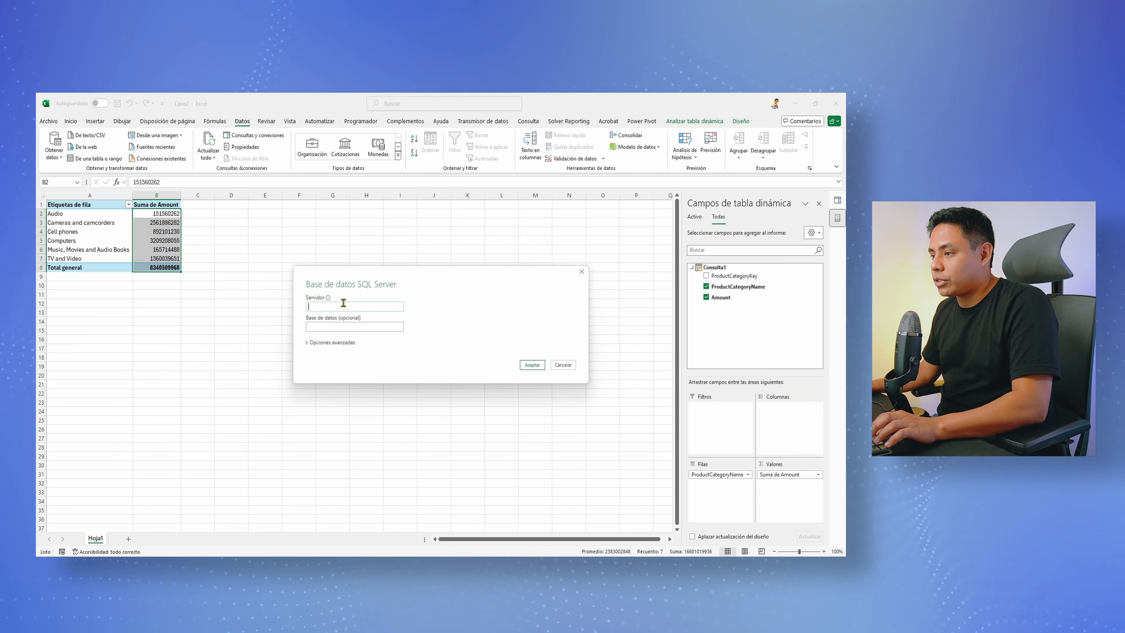
{"action": "type", "text": "DESKTOP-E6BL439"}
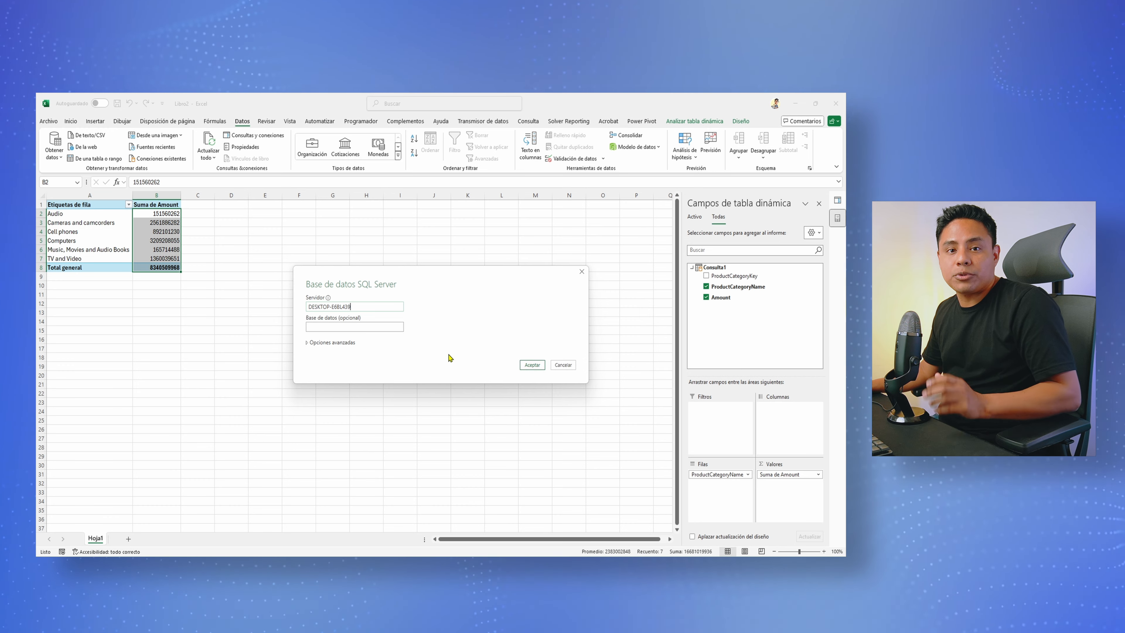
{"action": "left_click", "coordinate": [533, 366]}
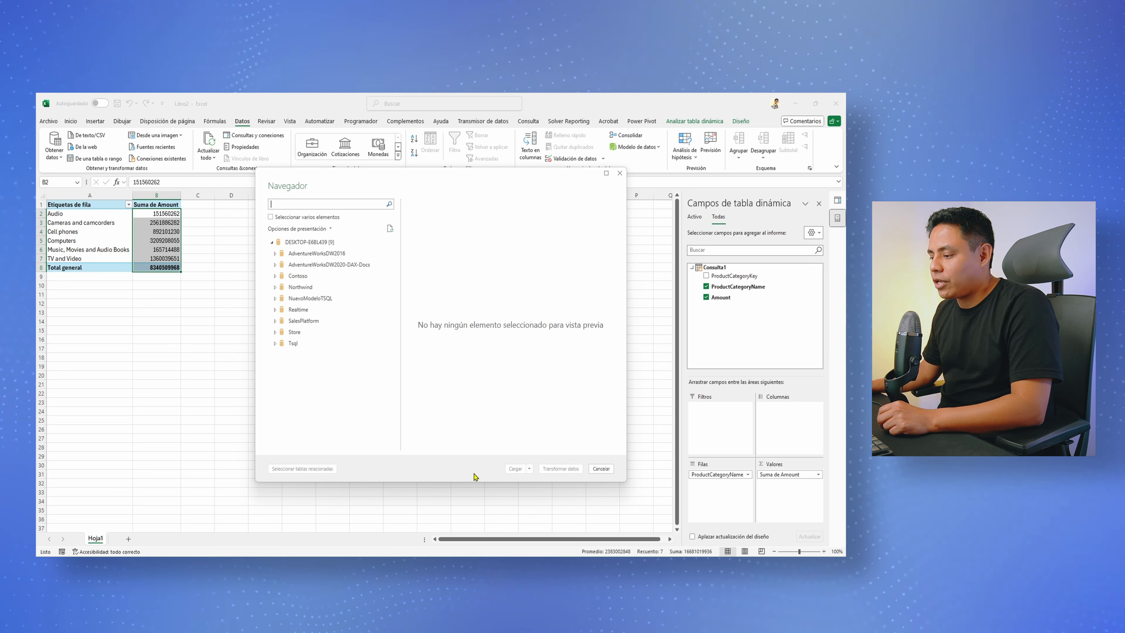
- Check the server's database list in SQL Server Management Studio with Contoso collapsed, and return to the Excel import navigator
{"action": "left_click", "coordinate": [465, 566]}
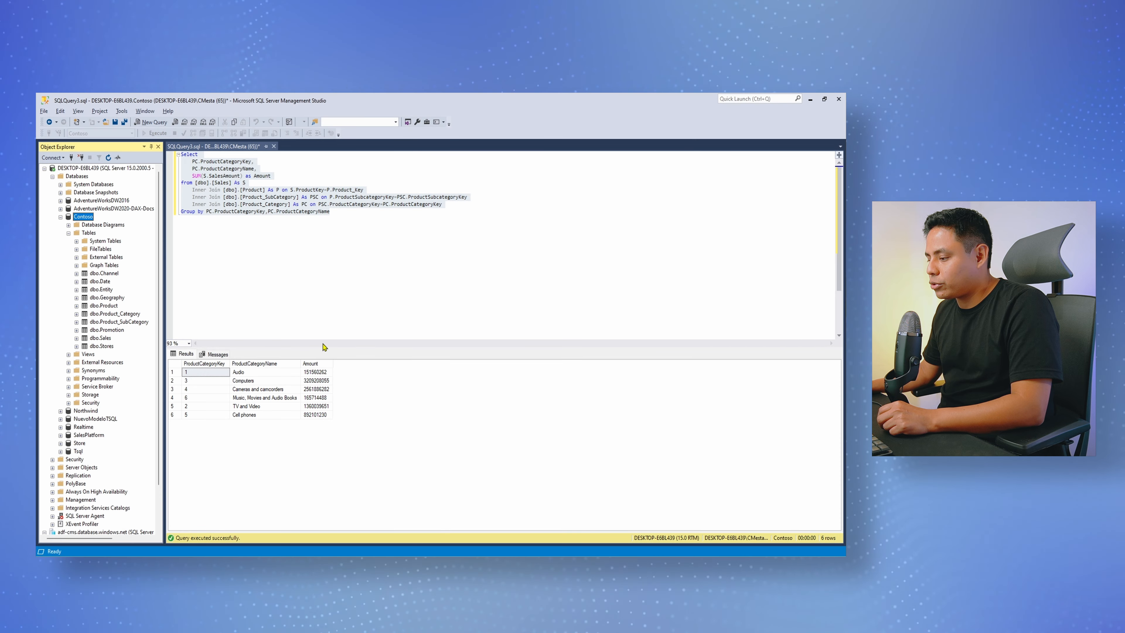
{"action": "left_click", "coordinate": [60, 216]}
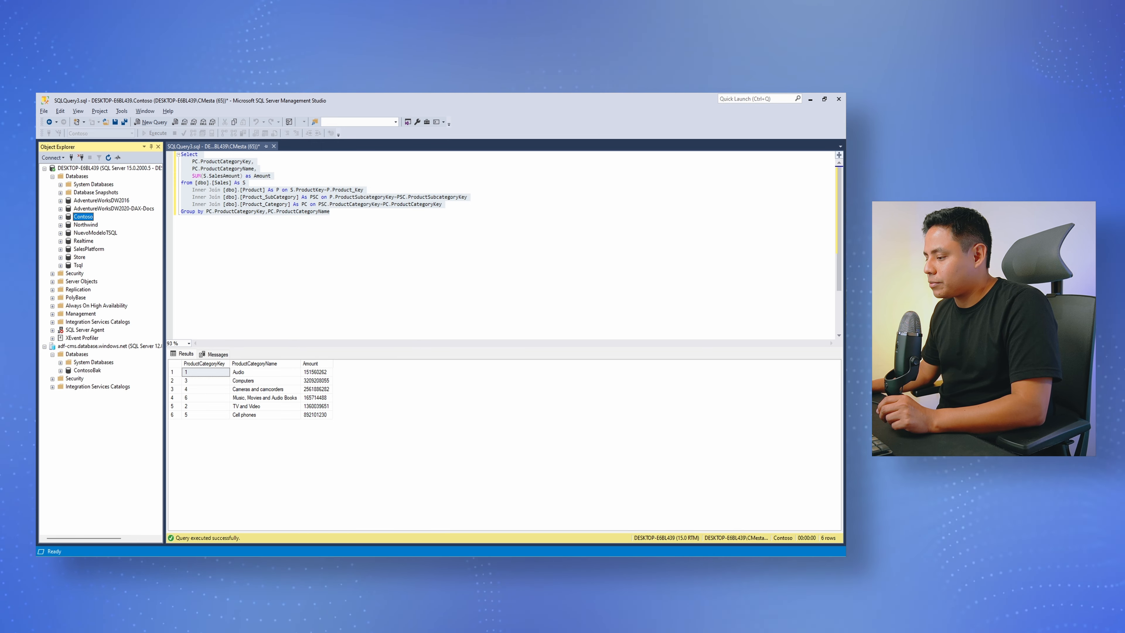
{"action": "left_click", "coordinate": [508, 533]}
{"action": "mouse_move", "coordinate": [508, 534]}
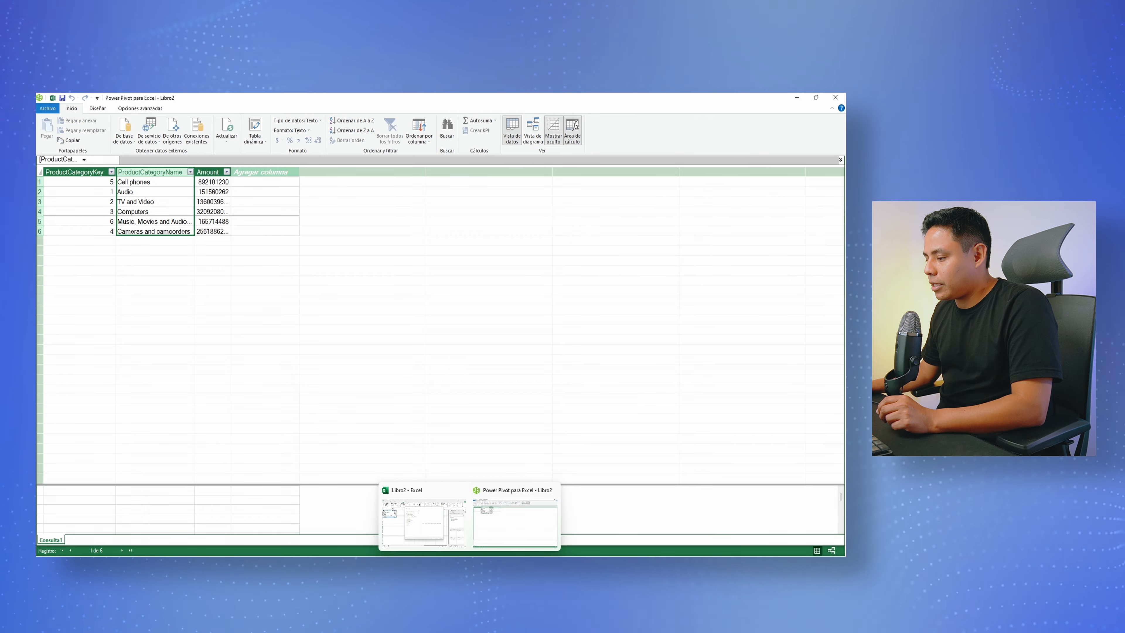
{"action": "left_click", "coordinate": [437, 511]}
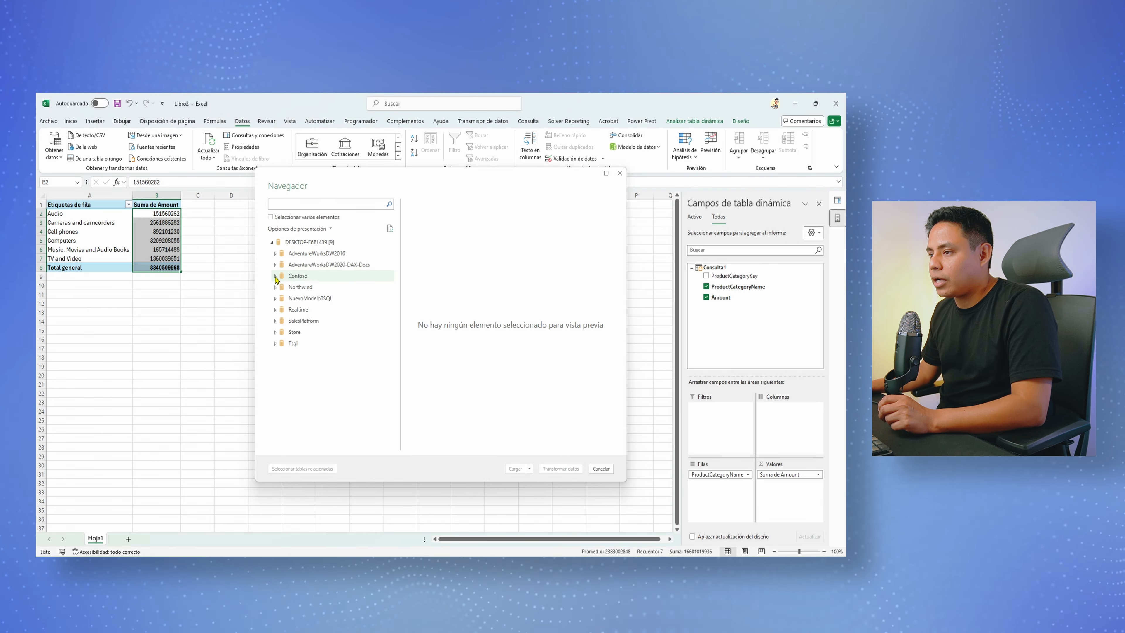
- Enable multiple selection and mark Contoso's Channel, Date, Geography, Product, Product_Category, Product_SubCategory, Sales and Stores tables for import
{"action": "left_click", "coordinate": [275, 276]}
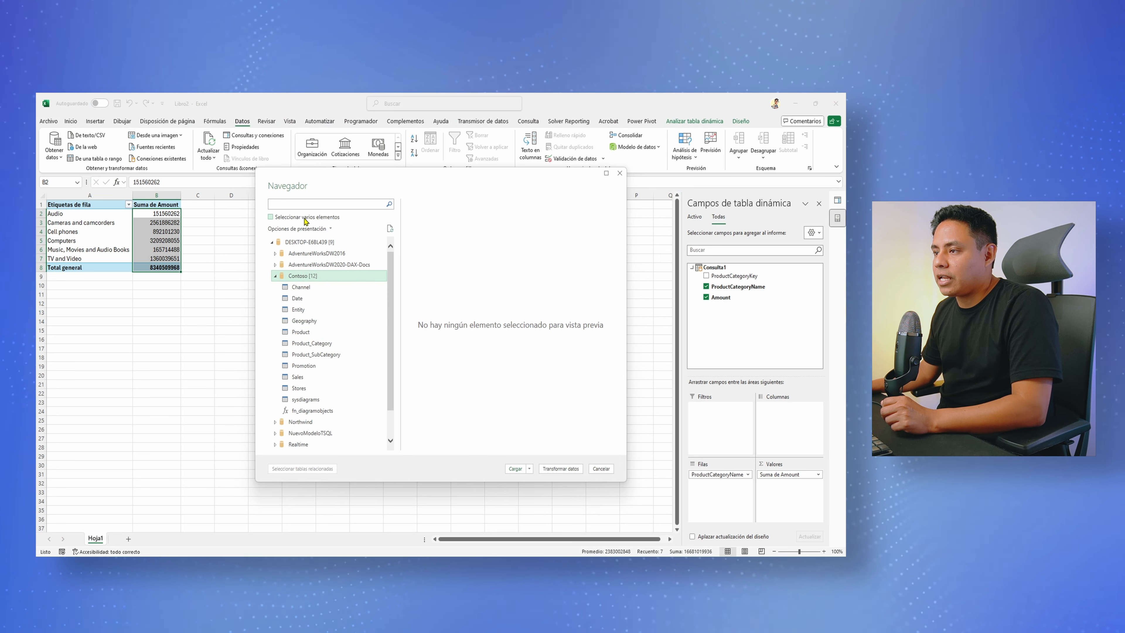
{"action": "left_click", "coordinate": [271, 218]}
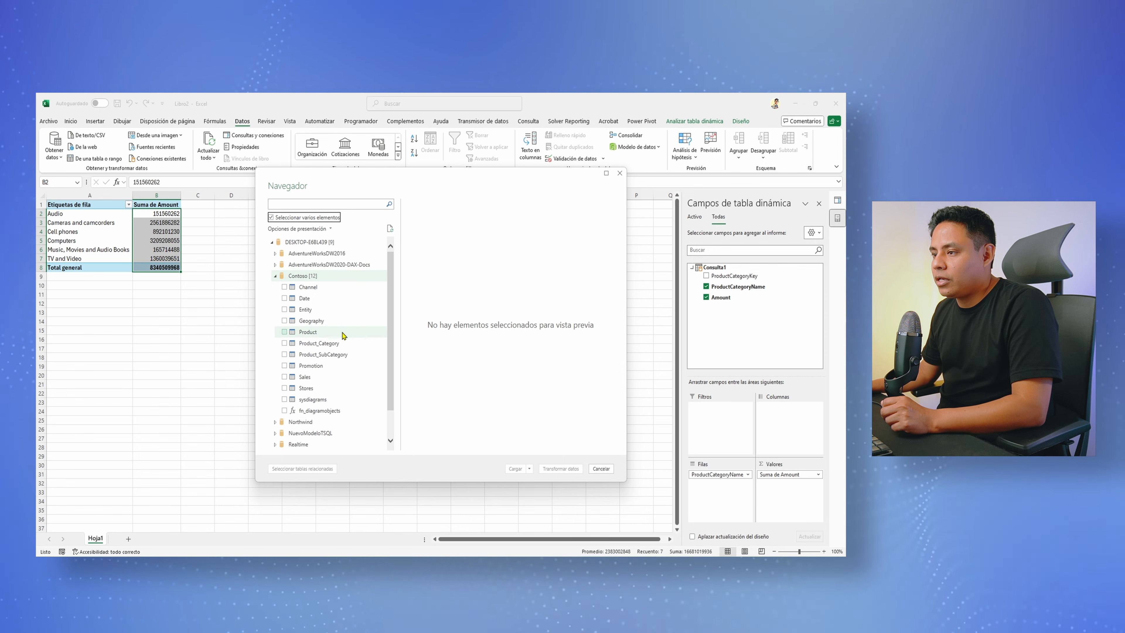
{"action": "left_click", "coordinate": [284, 287]}
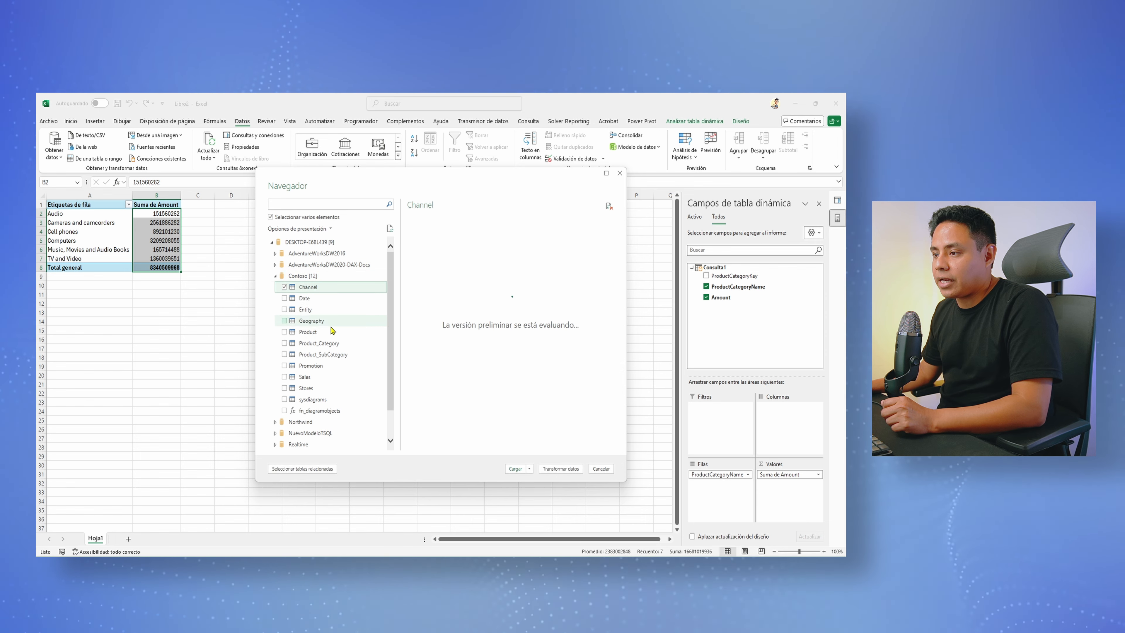
{"action": "left_click", "coordinate": [285, 299]}
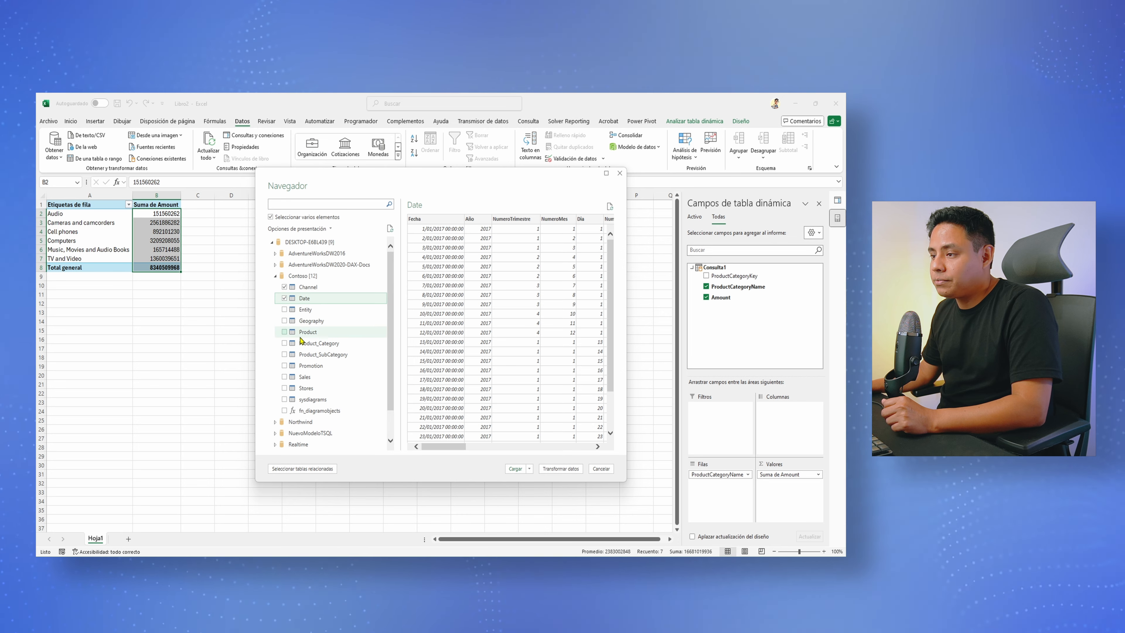
{"action": "left_click", "coordinate": [284, 320]}
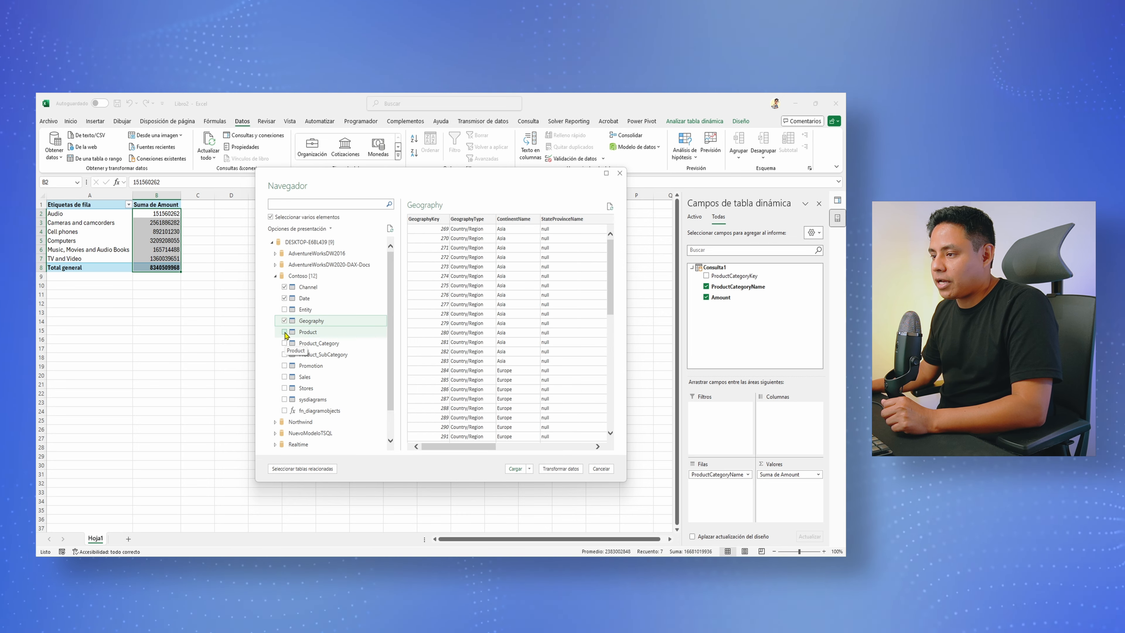
{"action": "left_click", "coordinate": [285, 332]}
{"action": "left_click", "coordinate": [284, 343]}
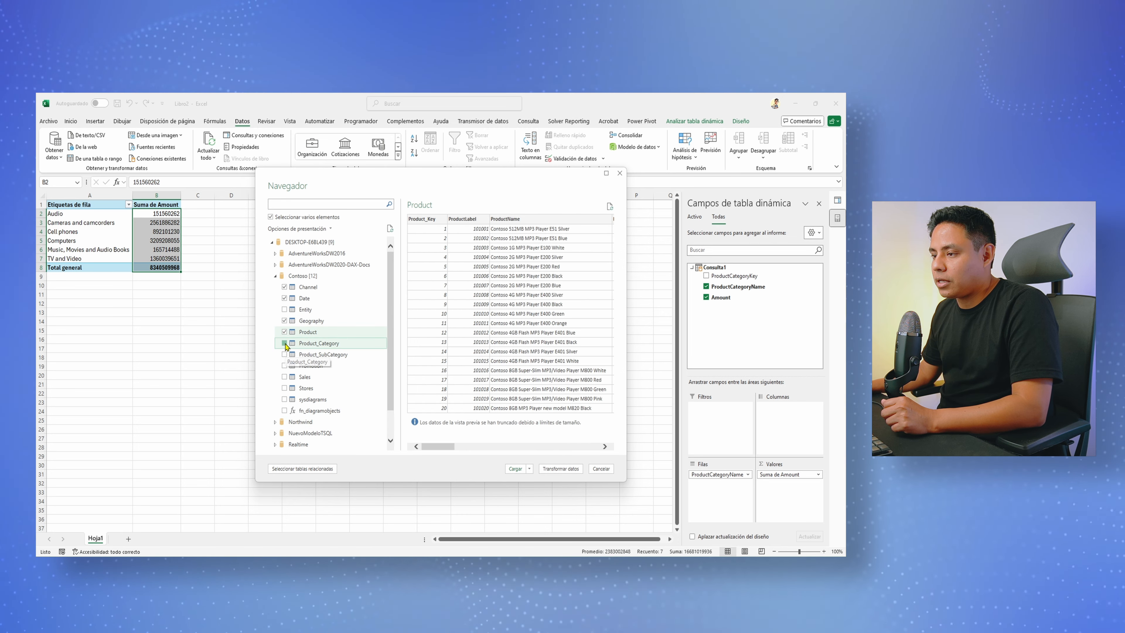
{"action": "left_click", "coordinate": [285, 354]}
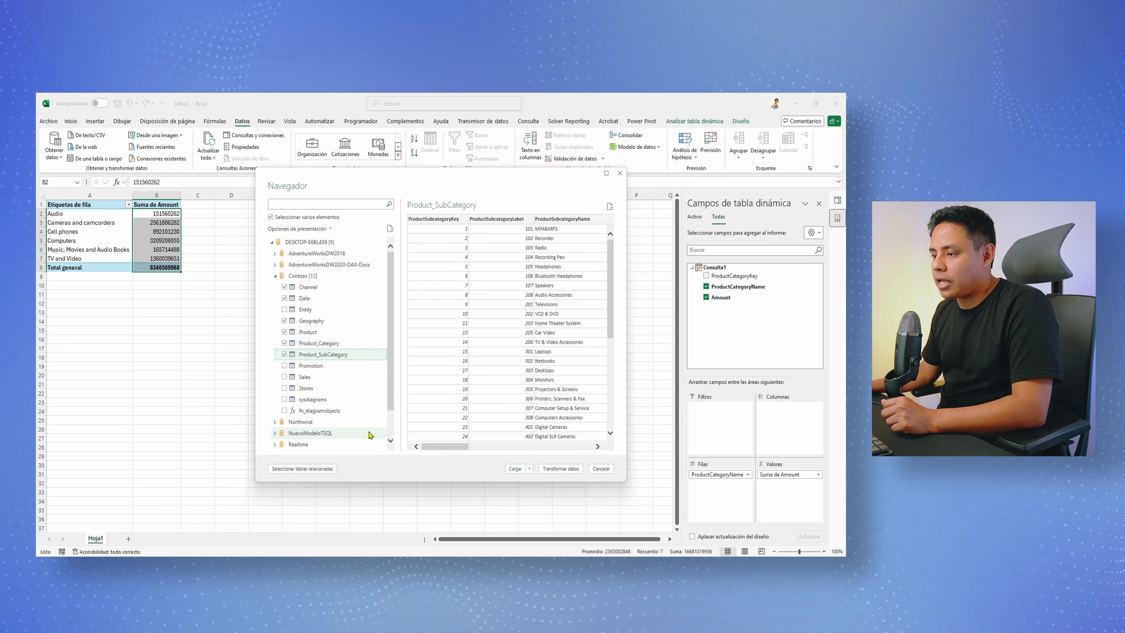
{"action": "left_click", "coordinate": [285, 377]}
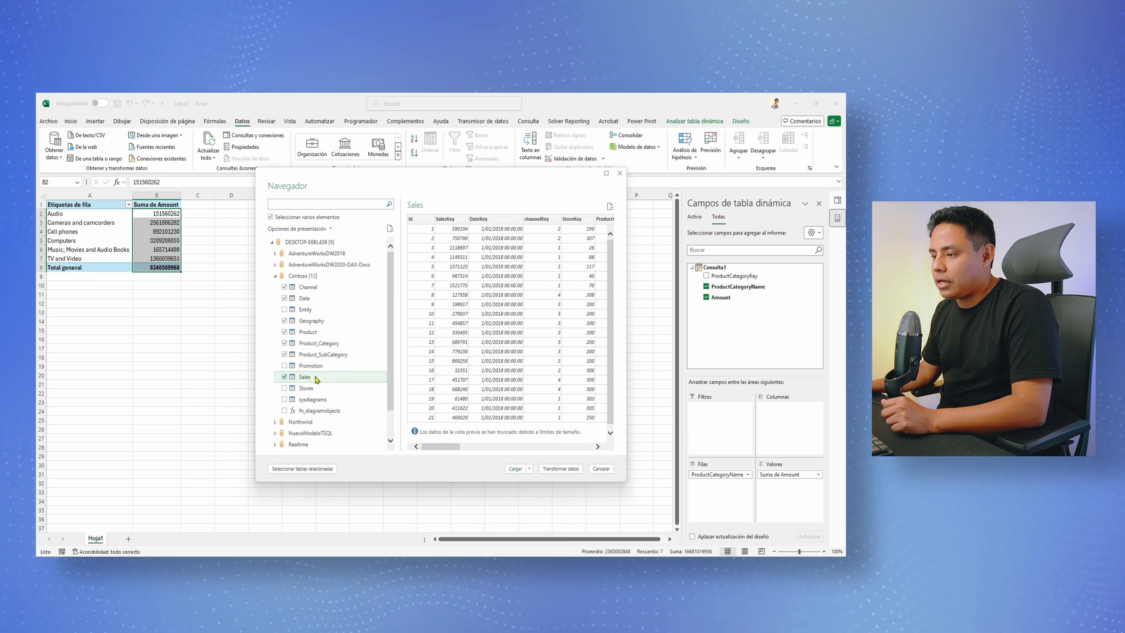
{"action": "left_click", "coordinate": [285, 388]}
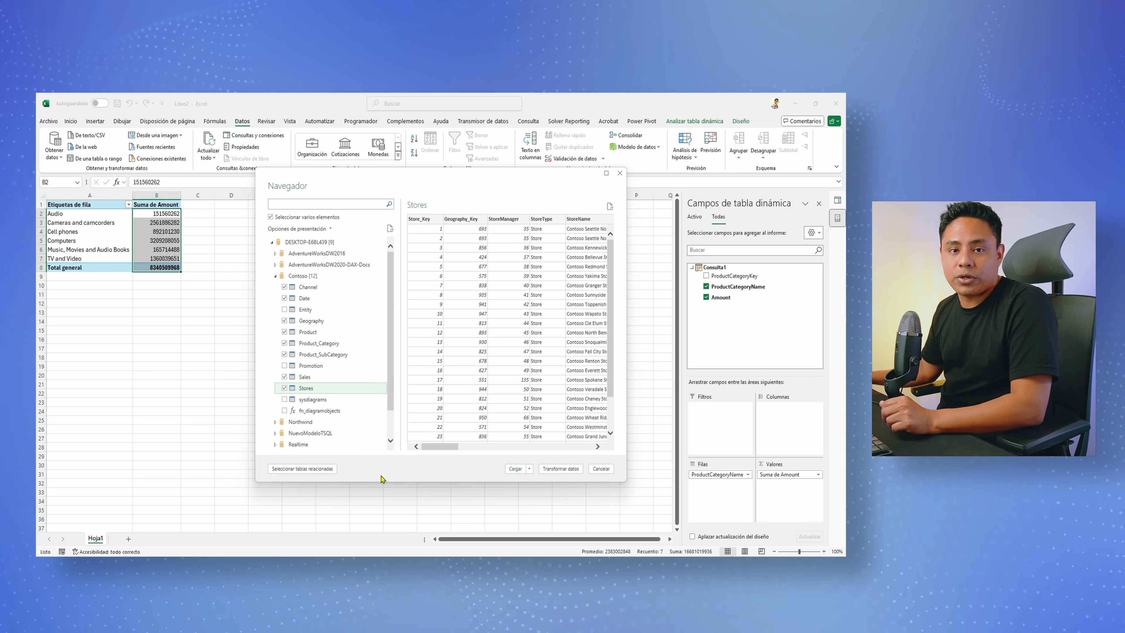
- Load the selected Contoso tables as connection only and add them to the data model
{"action": "left_click", "coordinate": [530, 469]}
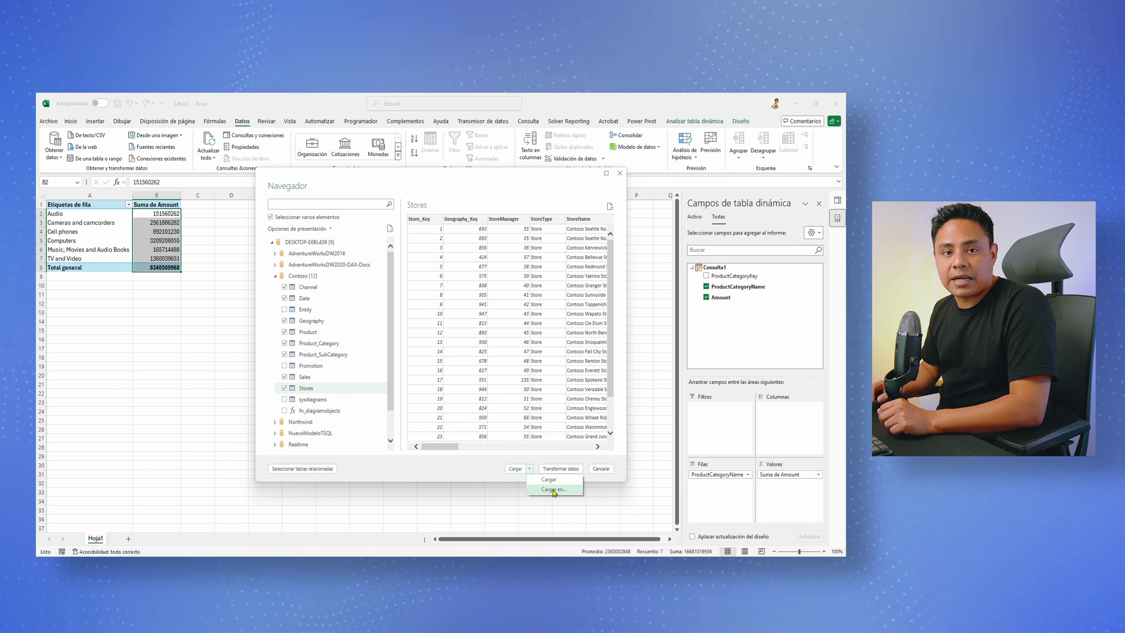
{"action": "left_click", "coordinate": [554, 490]}
{"action": "left_click", "coordinate": [415, 325]}
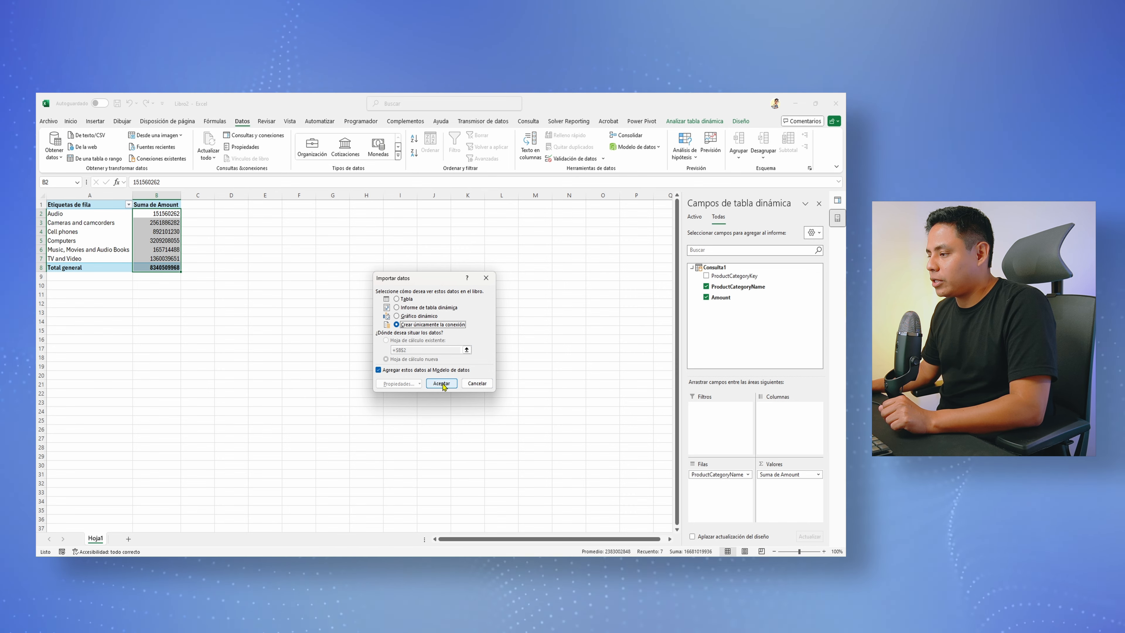
{"action": "left_click", "coordinate": [441, 383]}
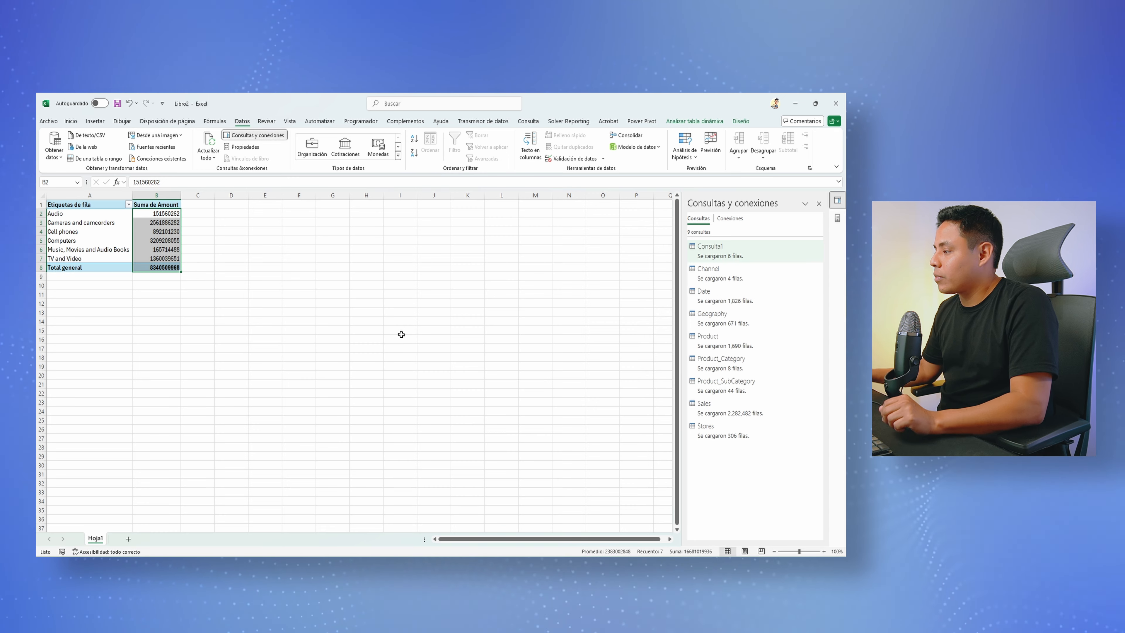
- Check the loaded row count of the Sales query against the worksheet's last row, and return to cell A1
{"action": "left_click", "coordinate": [723, 412]}
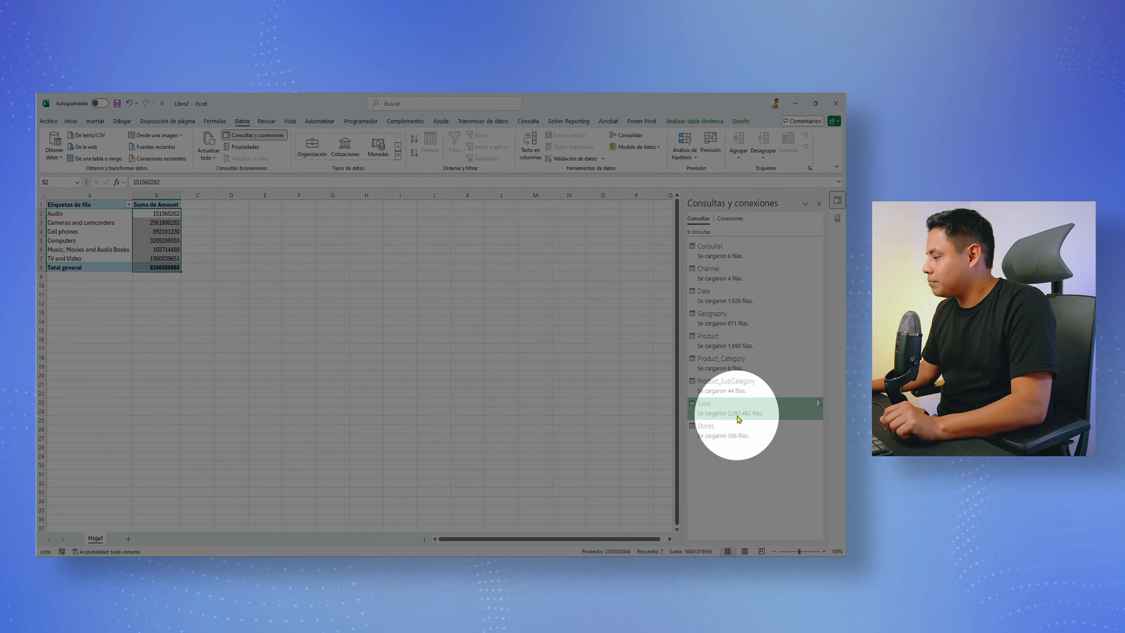
{"action": "mouse_move", "coordinate": [738, 419]}
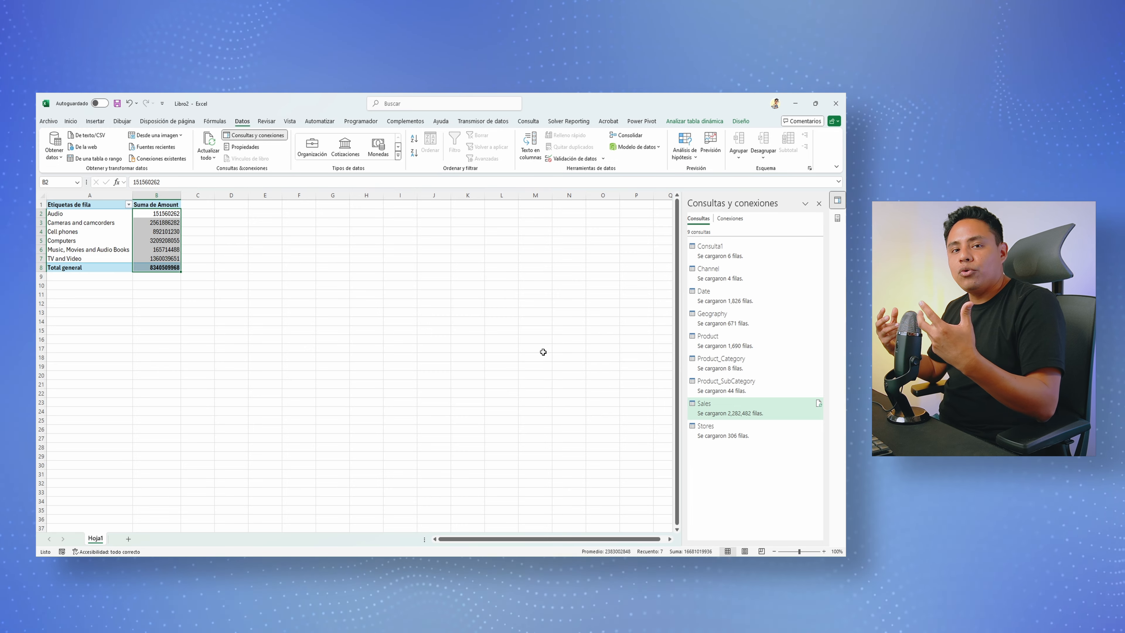
{"action": "left_click", "coordinate": [59, 279]}
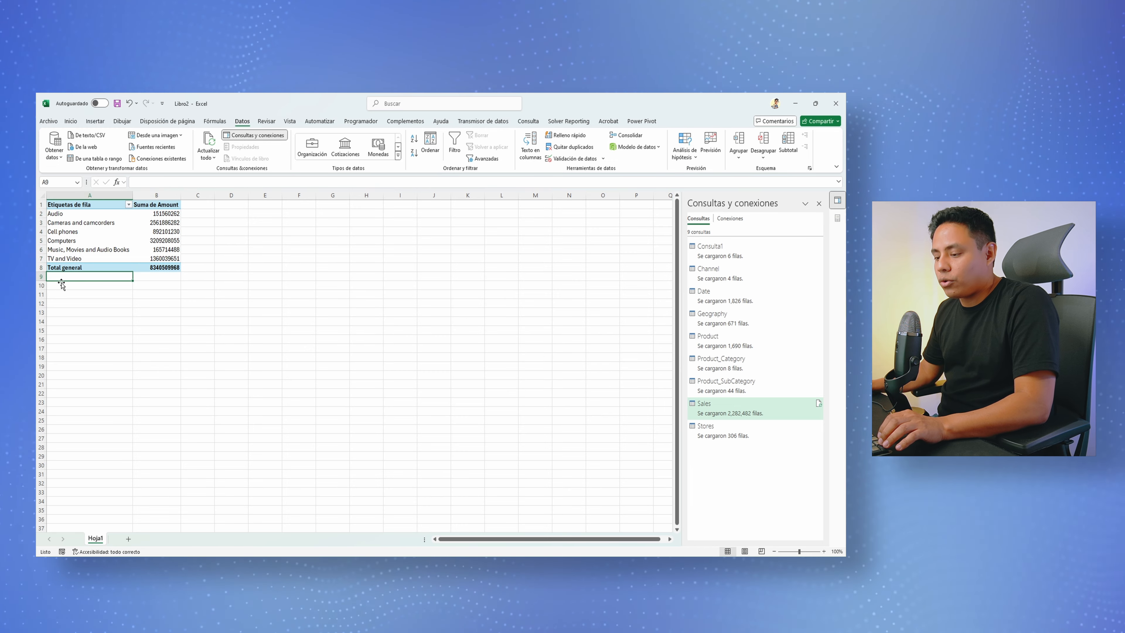
{"action": "key", "text": "ctrl+Down"}
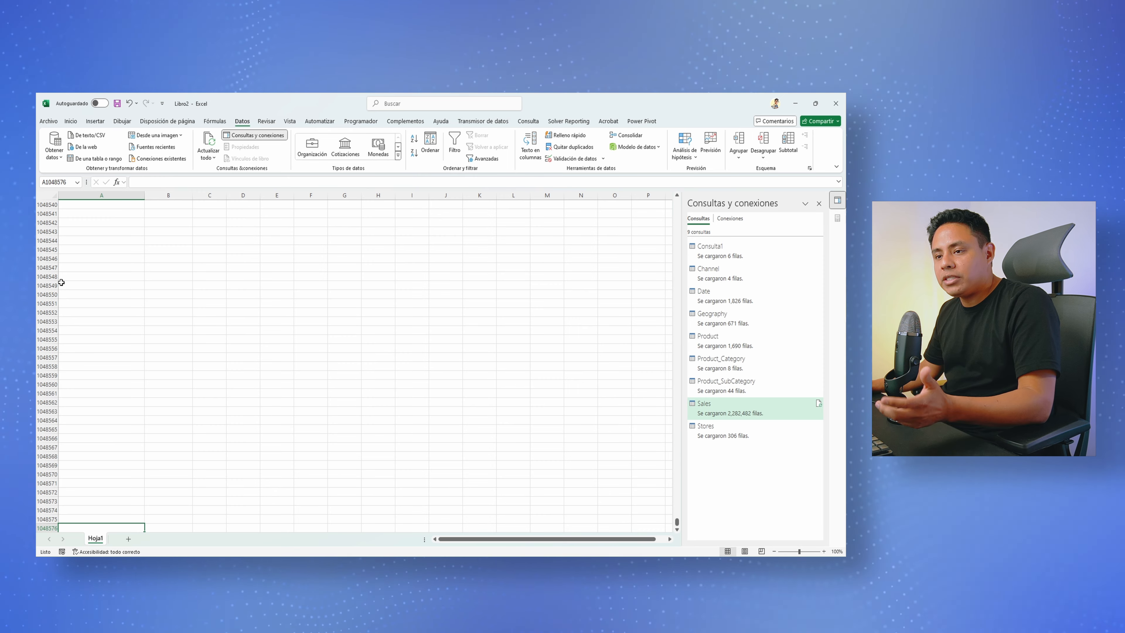
{"action": "key", "text": "ctrl+Home"}
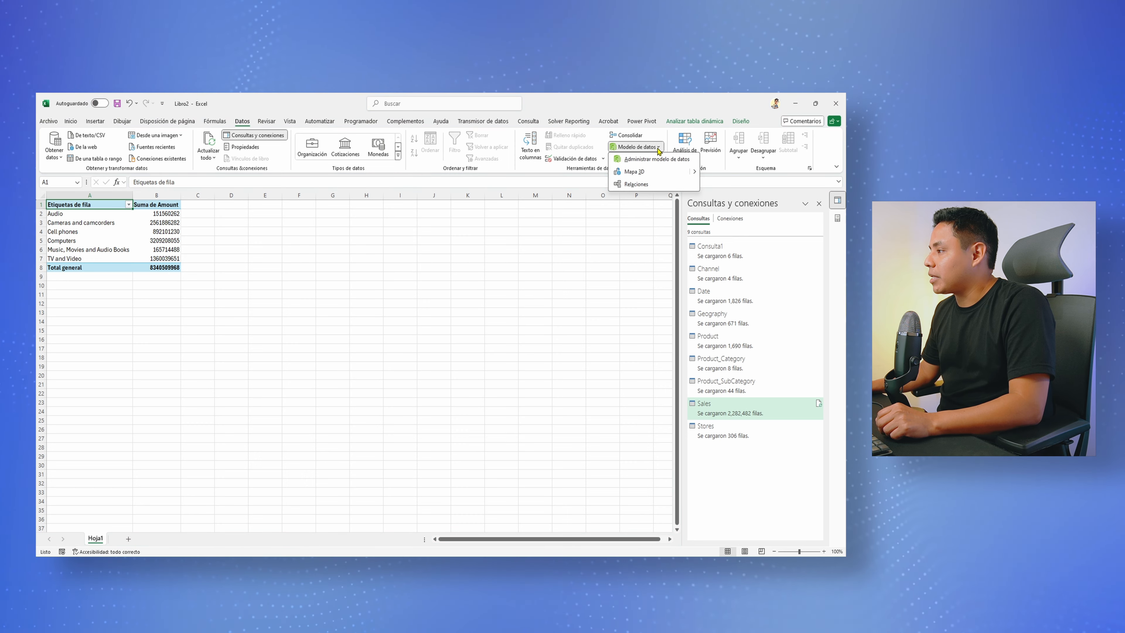
- Open the data model in Power Pivot, review the imported tables from Sales back to Consulta1, and return to the Excel workbook
{"action": "left_click", "coordinate": [647, 159]}
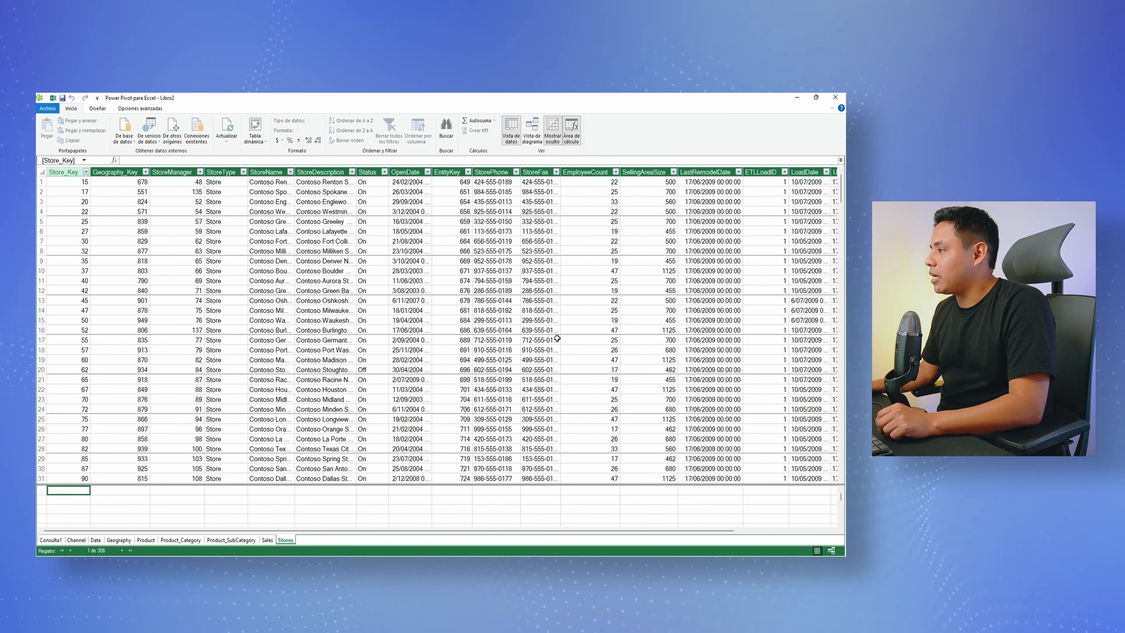
{"action": "left_click", "coordinate": [269, 541]}
{"action": "left_click", "coordinate": [231, 540]}
{"action": "left_click", "coordinate": [187, 541]}
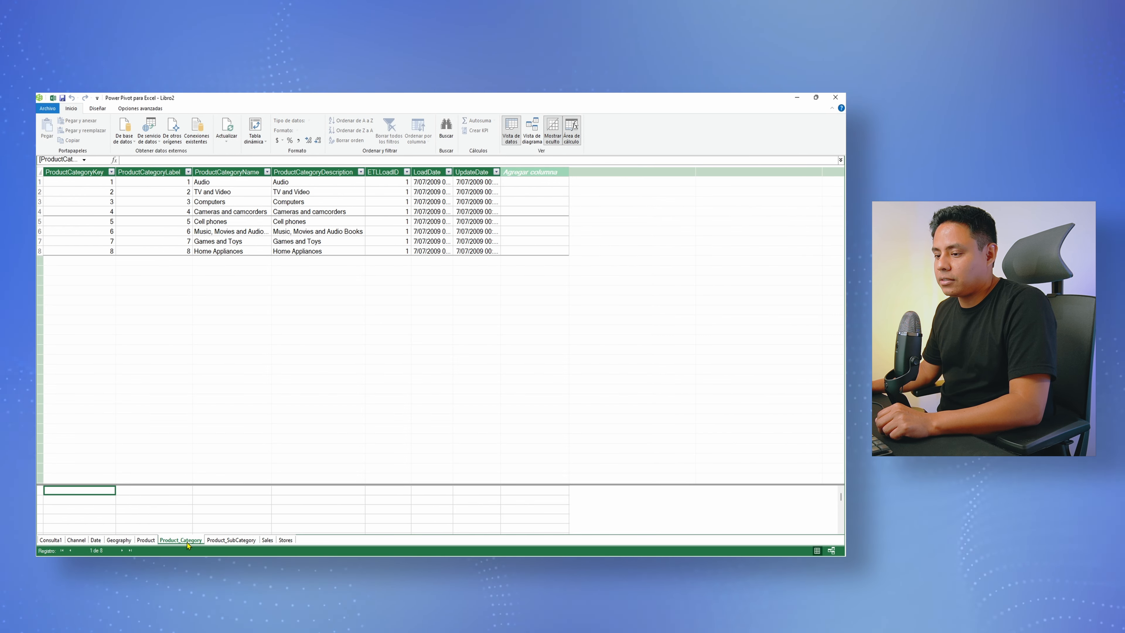
{"action": "left_click", "coordinate": [146, 540]}
{"action": "left_click", "coordinate": [118, 540]}
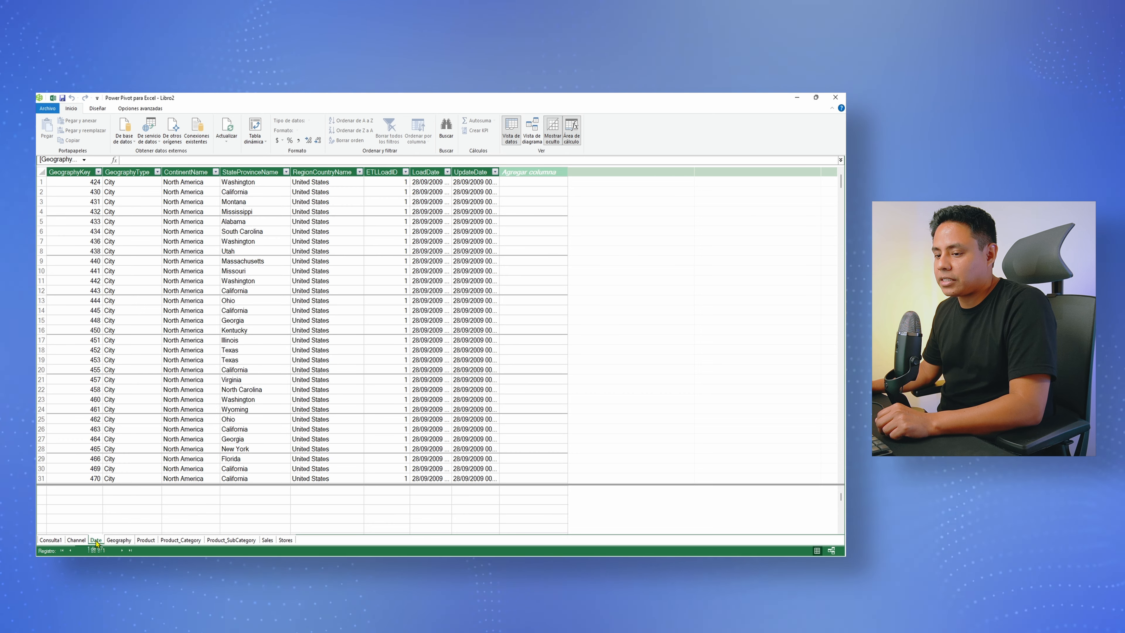
{"action": "left_click", "coordinate": [96, 541]}
{"action": "left_click", "coordinate": [77, 540]}
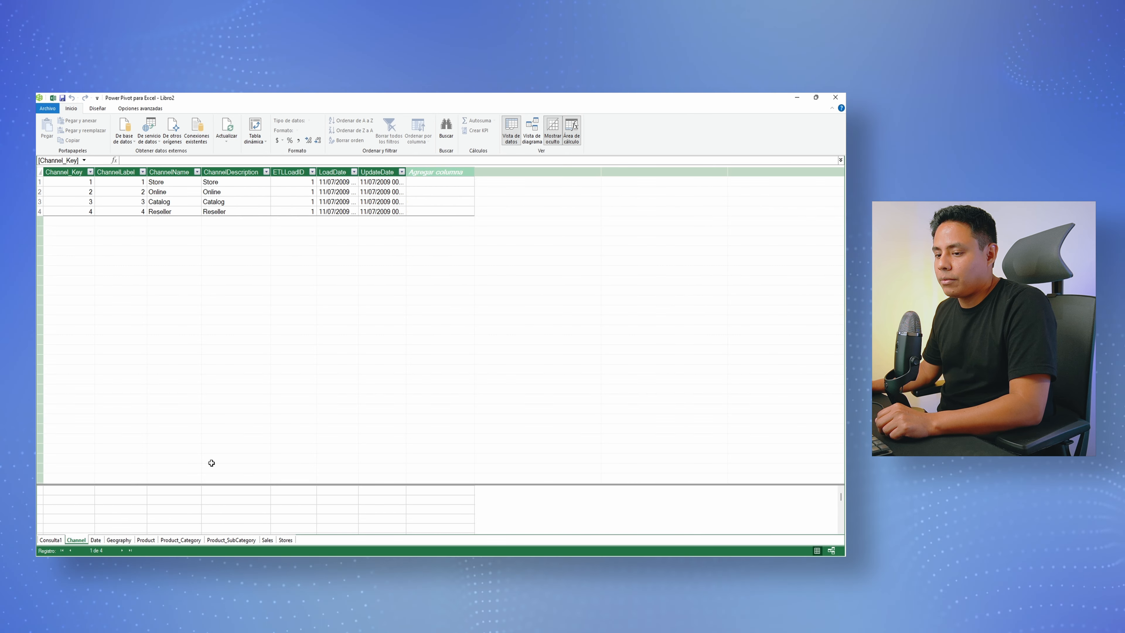
{"action": "left_click", "coordinate": [50, 540]}
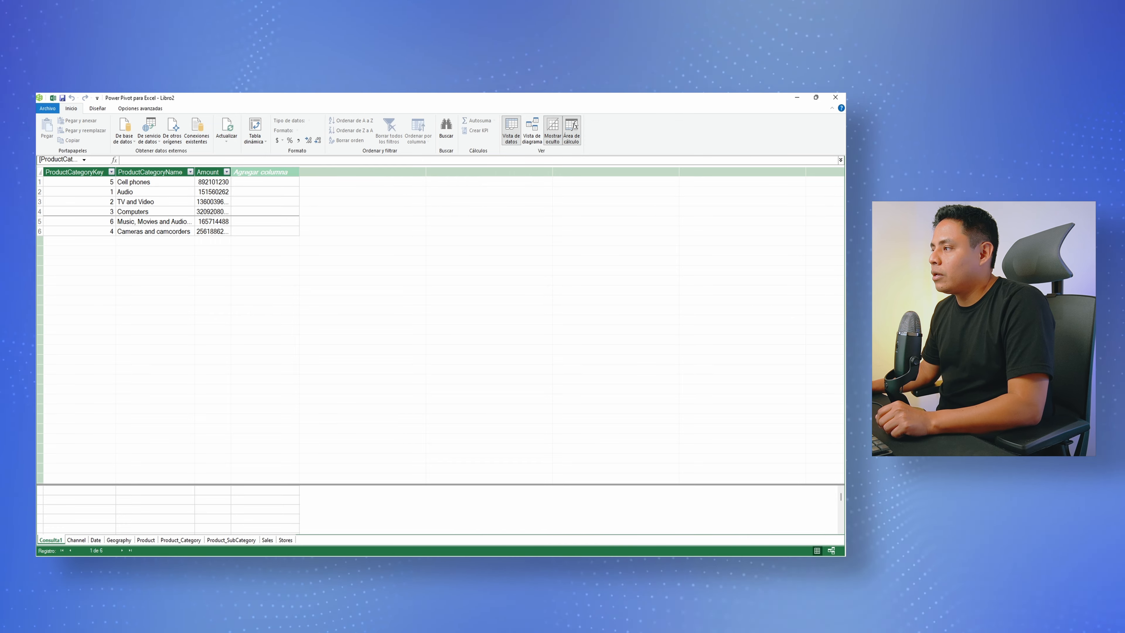
{"action": "left_click", "coordinate": [798, 101]}
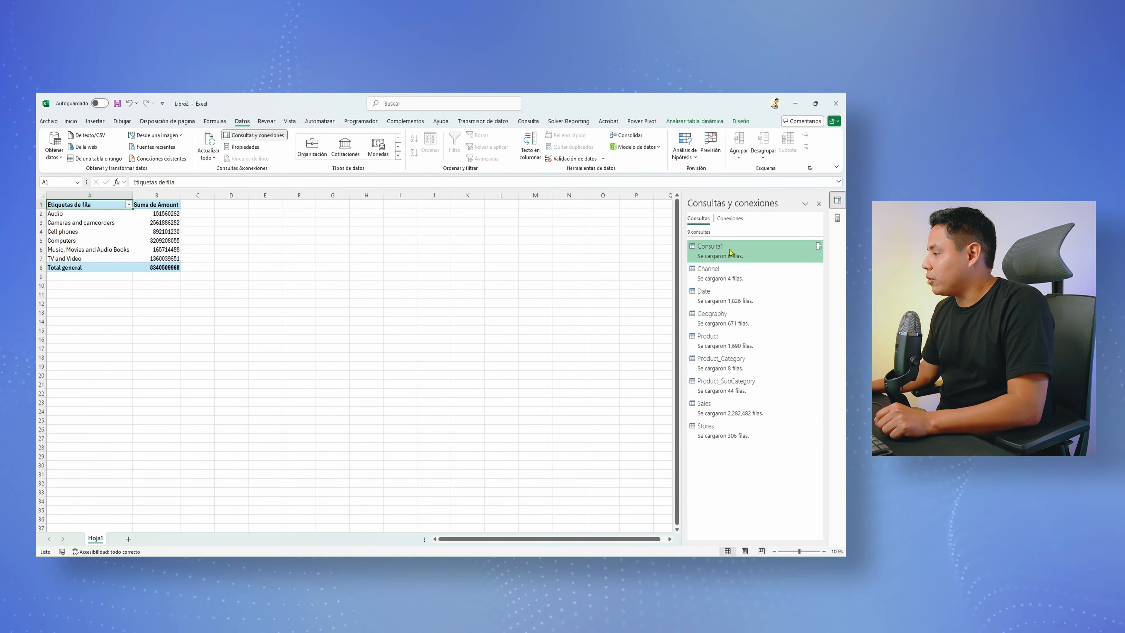
- Delete the Consulta1 query from the workbook
{"action": "right_click", "coordinate": [723, 252]}
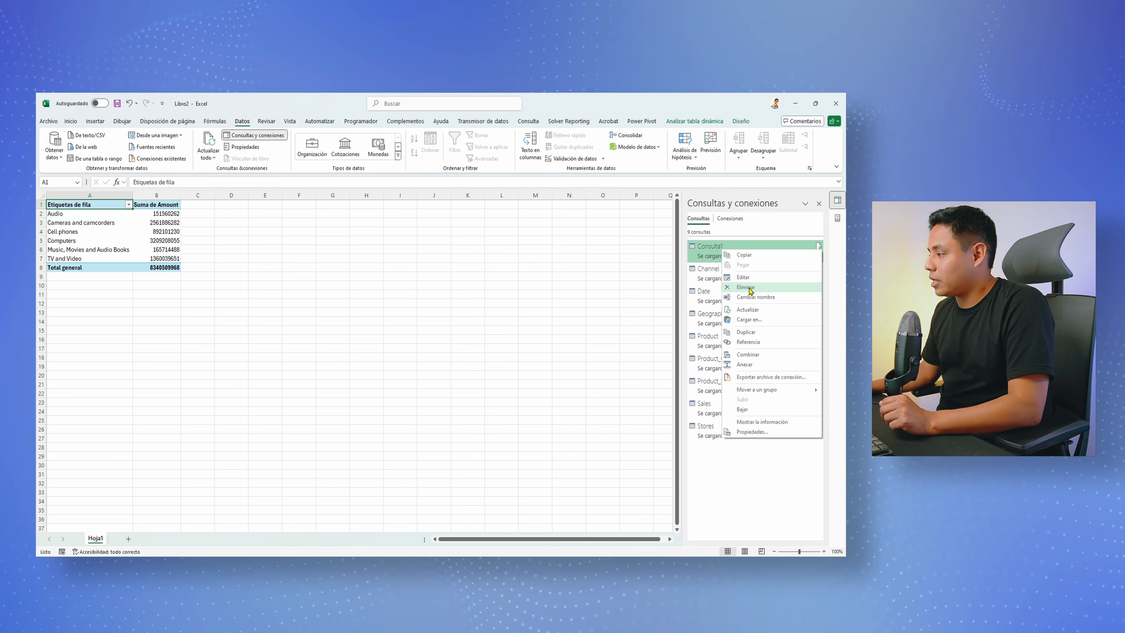
{"action": "left_click", "coordinate": [749, 288]}
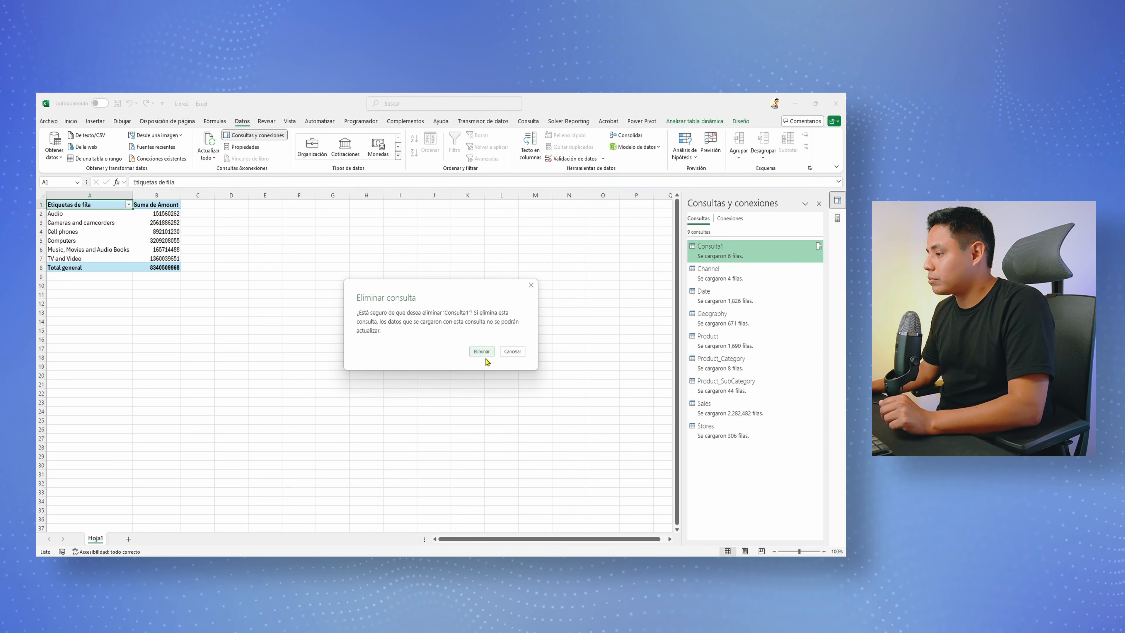
{"action": "left_click", "coordinate": [483, 353]}
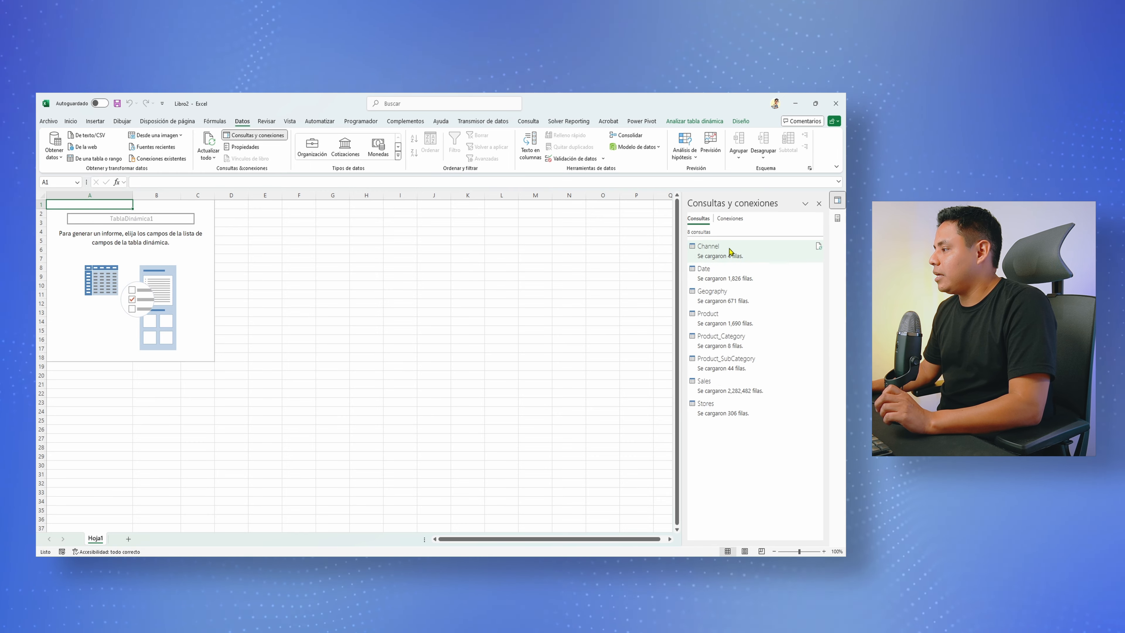
{"action": "mouse_move", "coordinate": [735, 266]}
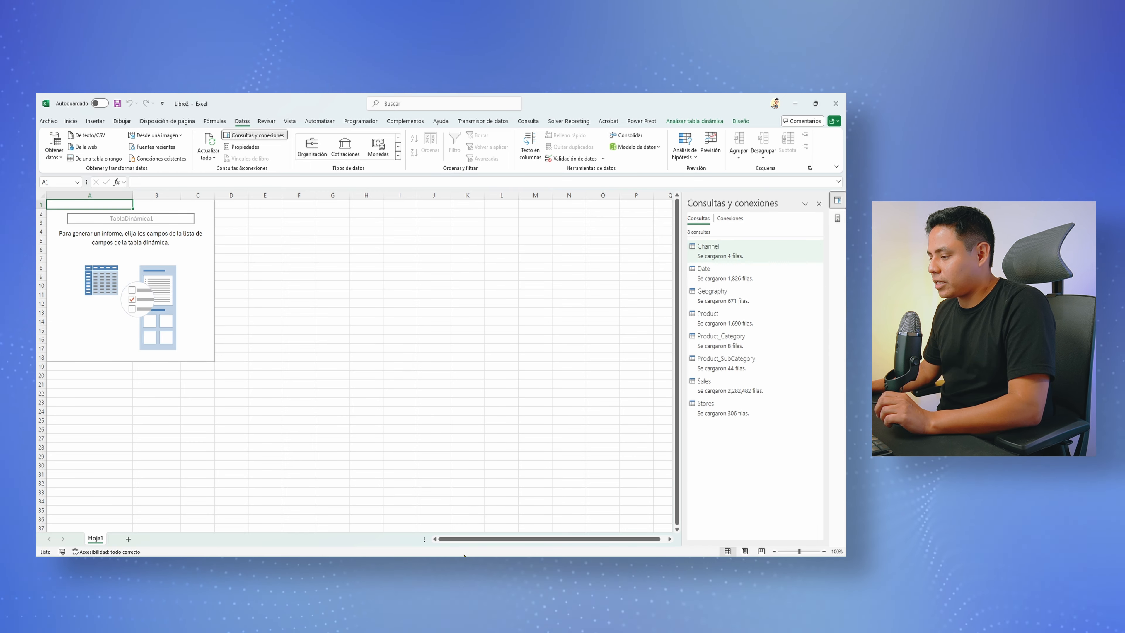
- Switch to Power Pivot's diagram view, move the Sales table below the row of tables, and extend it to list more fields
{"action": "mouse_move", "coordinate": [464, 557]}
{"action": "left_click", "coordinate": [505, 519]}
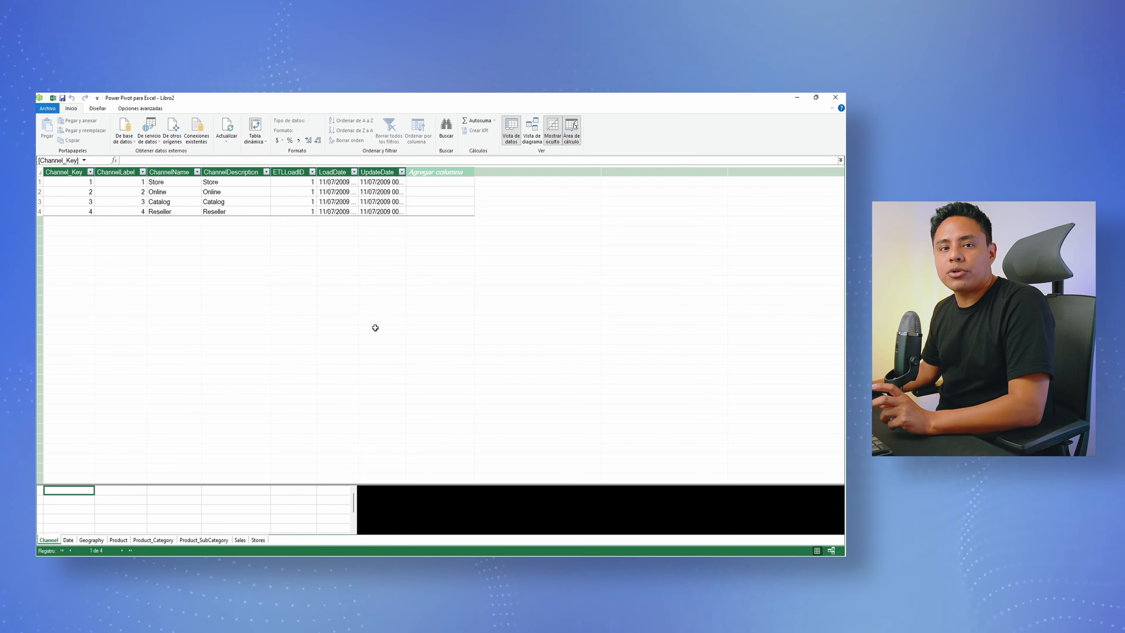
{"action": "left_click", "coordinate": [534, 134]}
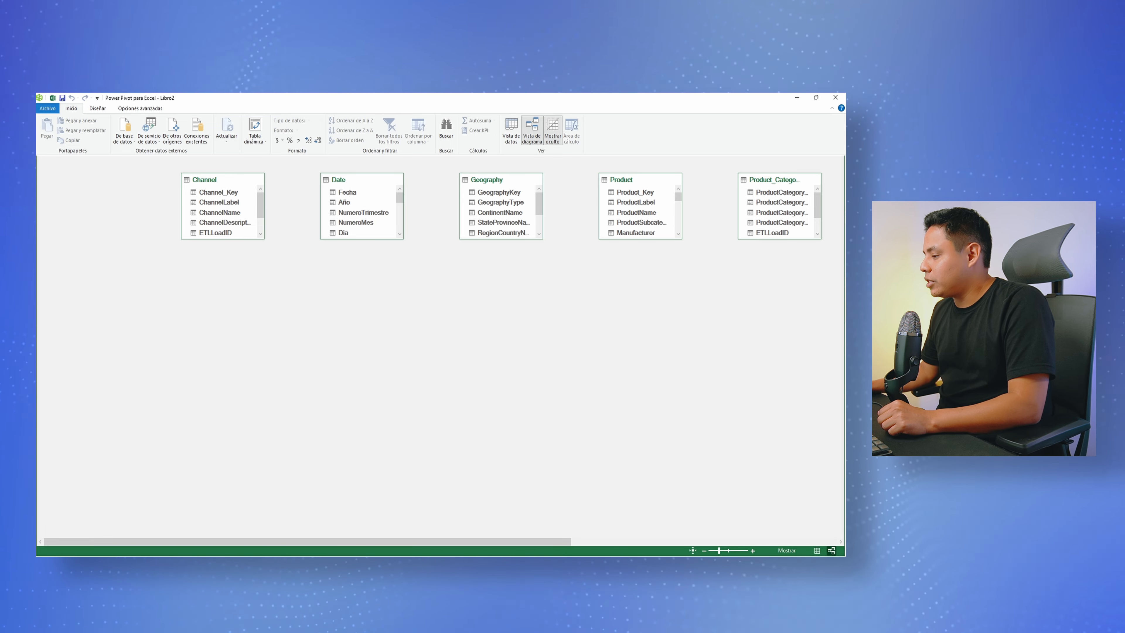
{"action": "left_click_drag", "start_coordinate": [544, 542], "coordinate": [769, 543]}
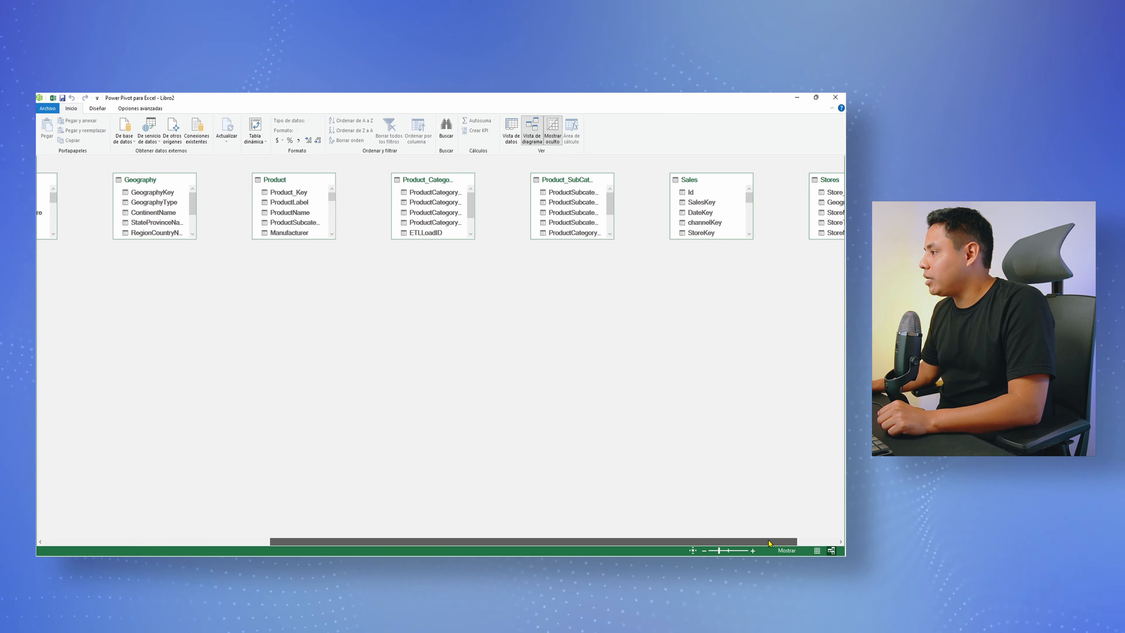
{"action": "left_click_drag", "start_coordinate": [706, 184], "coordinate": [346, 331]}
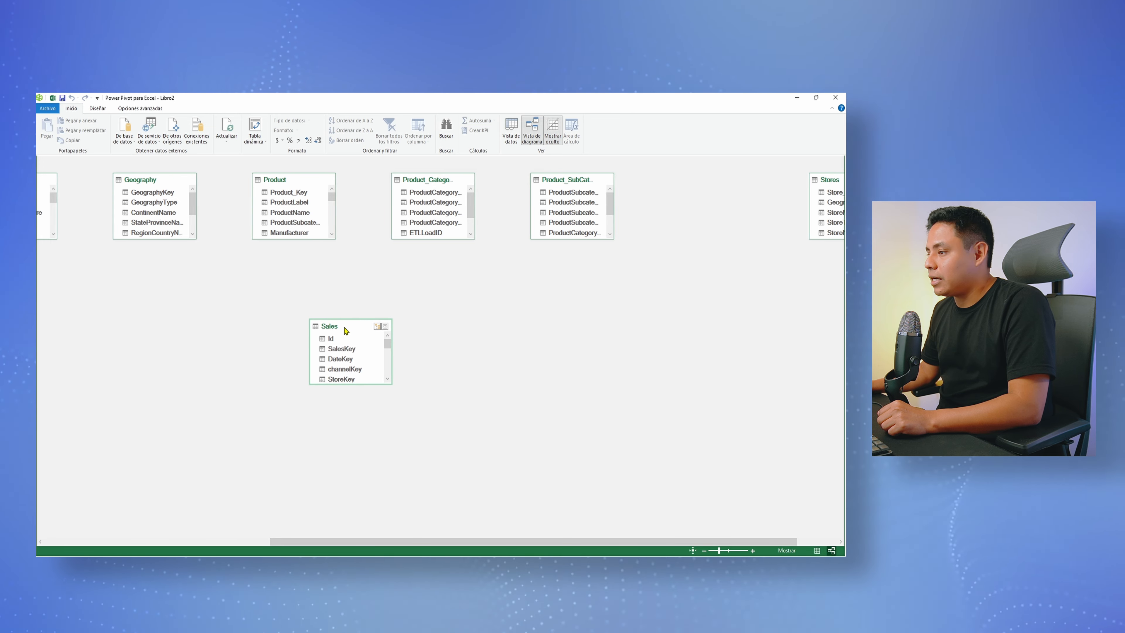
{"action": "left_click_drag", "start_coordinate": [378, 384], "coordinate": [377, 474]}
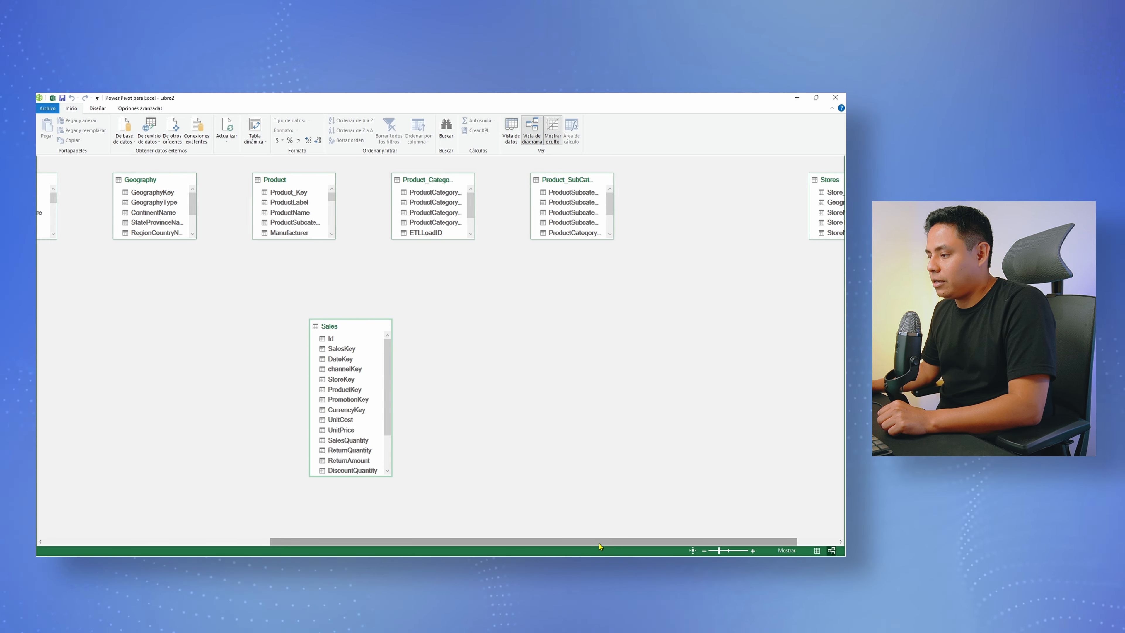
- Move the Stores table from the end of the row to the area below Date and Geography, beside Sales
{"action": "left_click_drag", "start_coordinate": [630, 541], "coordinate": [669, 544]}
{"action": "left_click_drag", "start_coordinate": [785, 184], "coordinate": [154, 267]}
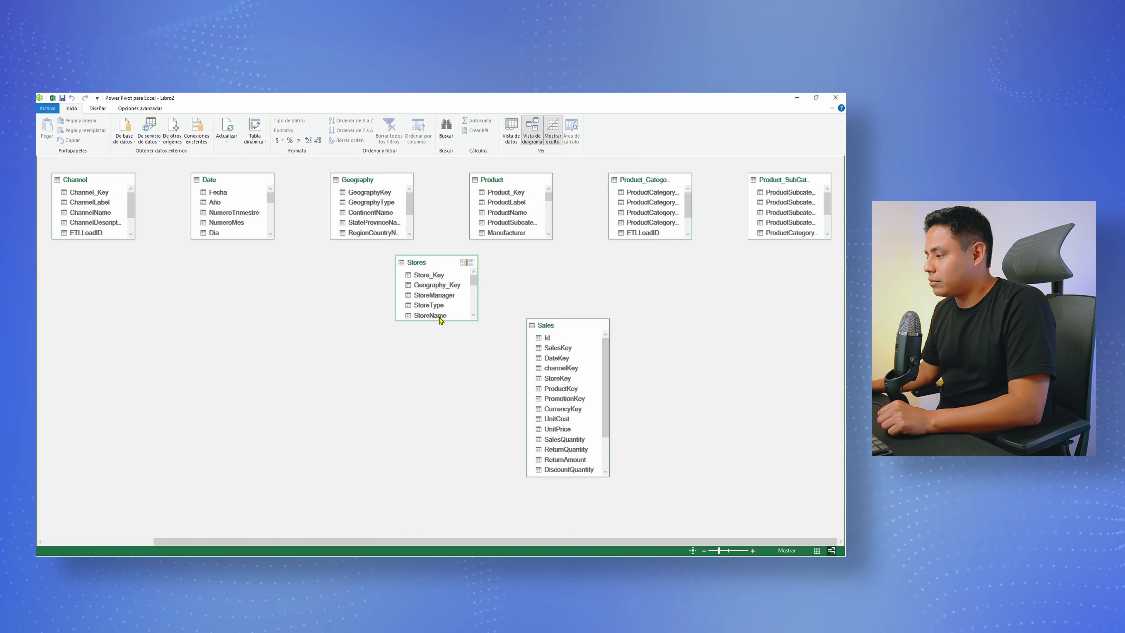
{"action": "left_click_drag", "start_coordinate": [414, 264], "coordinate": [313, 276]}
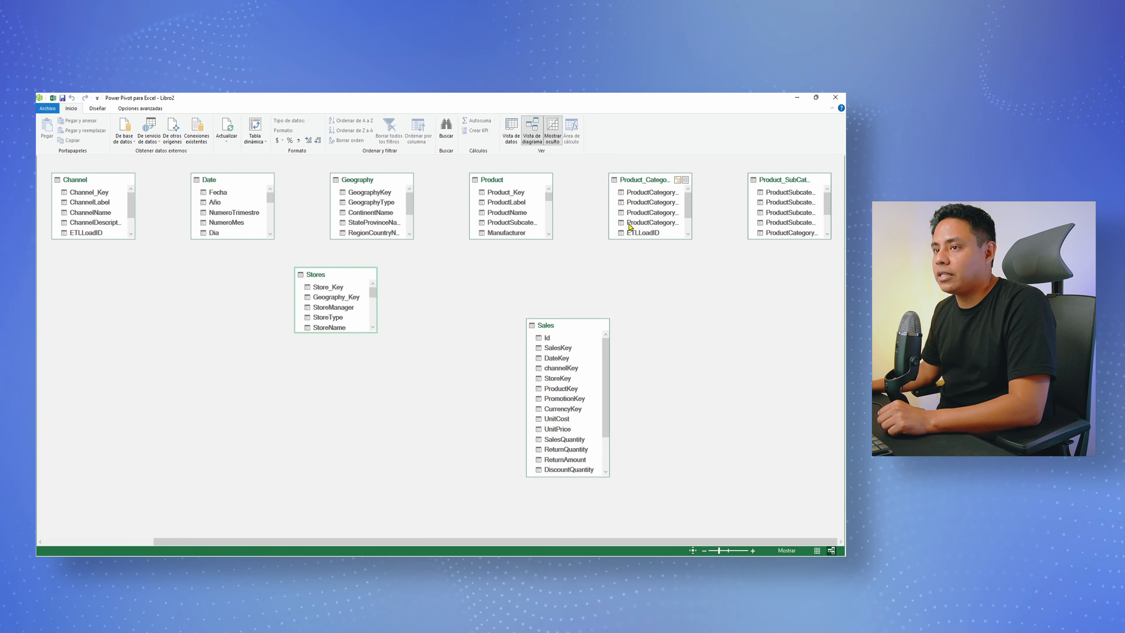
- Arrange Product beside Sales, with Product_SubCategory further out and Product_Category above them, shifting Sales to make room
{"action": "left_click_drag", "start_coordinate": [497, 182], "coordinate": [682, 322]}
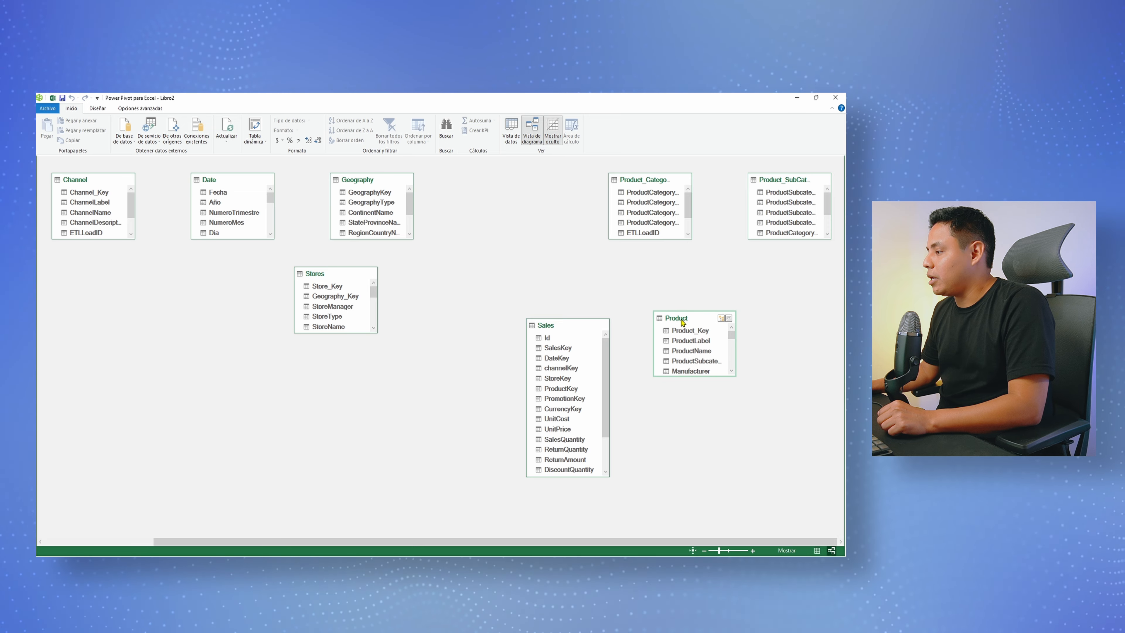
{"action": "left_click_drag", "start_coordinate": [555, 333], "coordinate": [453, 332]}
{"action": "left_click_drag", "start_coordinate": [691, 319], "coordinate": [583, 322]}
{"action": "left_click_drag", "start_coordinate": [793, 182], "coordinate": [734, 280]}
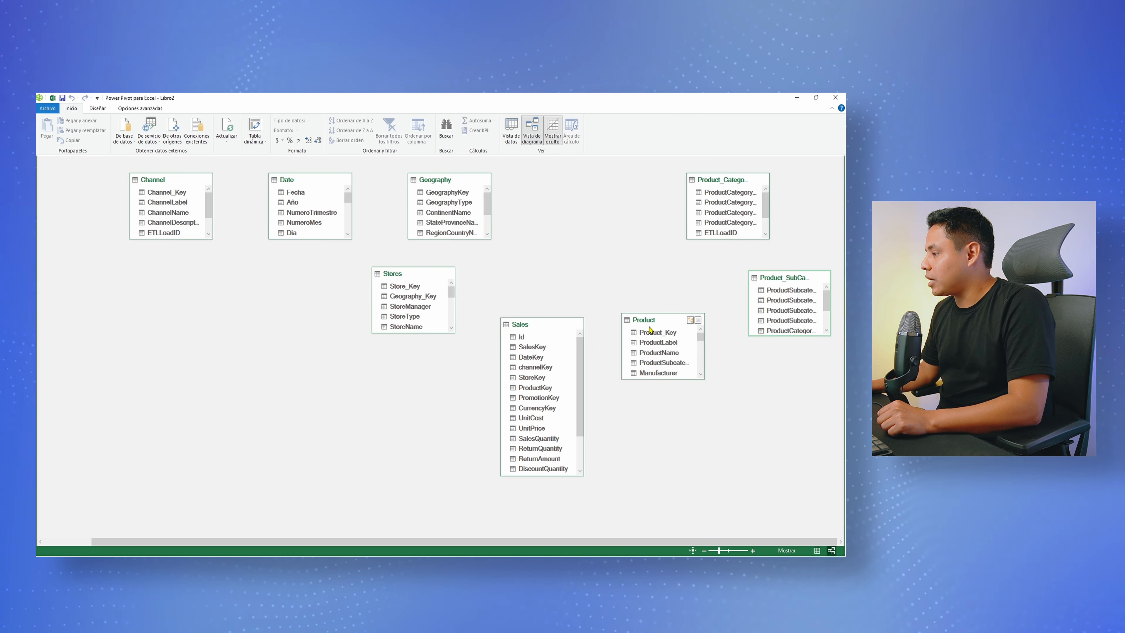
{"action": "left_click_drag", "start_coordinate": [651, 323], "coordinate": [657, 330]}
{"action": "left_click_drag", "start_coordinate": [713, 182], "coordinate": [675, 183]}
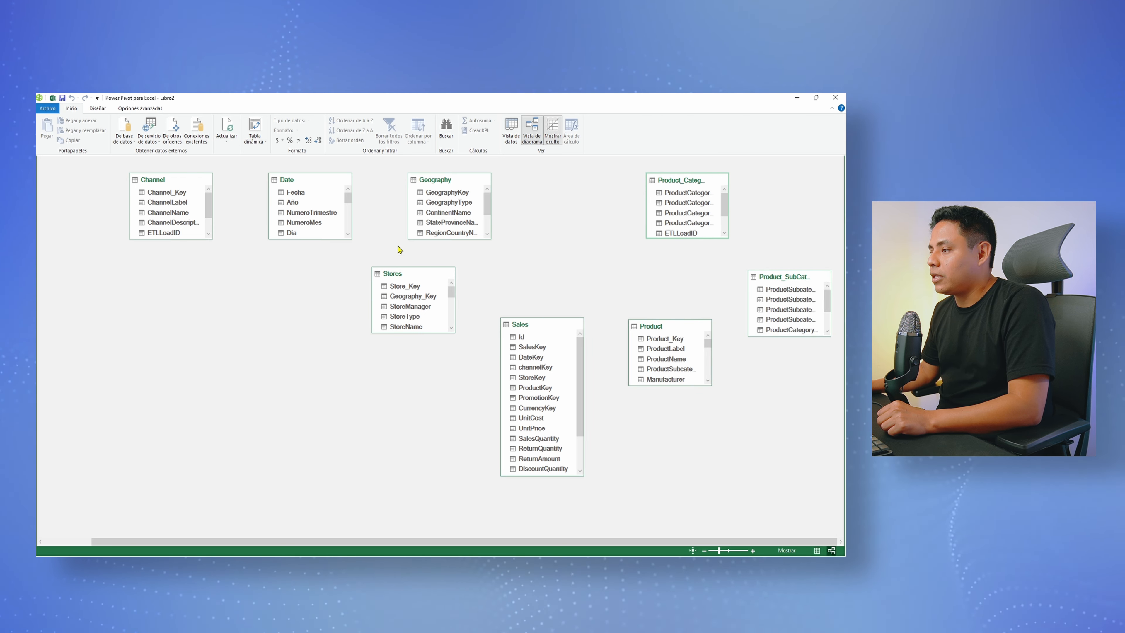
- Reorder the upper diagram tables so that Geography, Date and Channel stand side by side above Stores and Sales
{"action": "left_click_drag", "start_coordinate": [292, 185], "coordinate": [537, 186]}
{"action": "left_click_drag", "start_coordinate": [443, 179], "coordinate": [325, 178]}
{"action": "left_click_drag", "start_coordinate": [564, 184], "coordinate": [449, 180]}
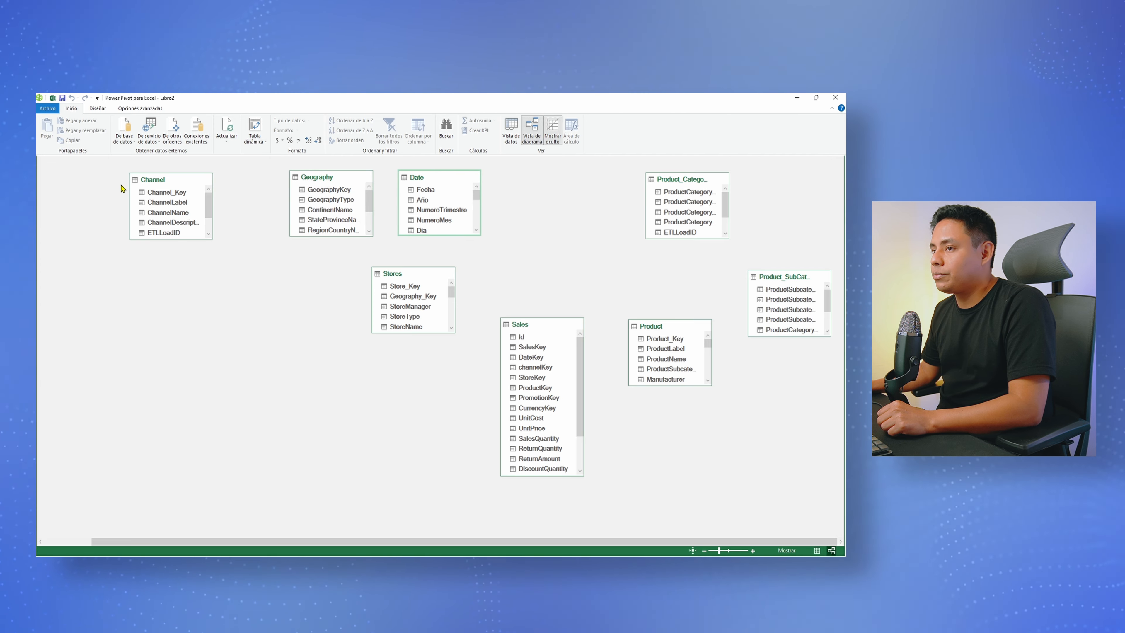
{"action": "left_click", "coordinate": [148, 183]}
{"action": "left_click_drag", "start_coordinate": [148, 183], "coordinate": [527, 180]}
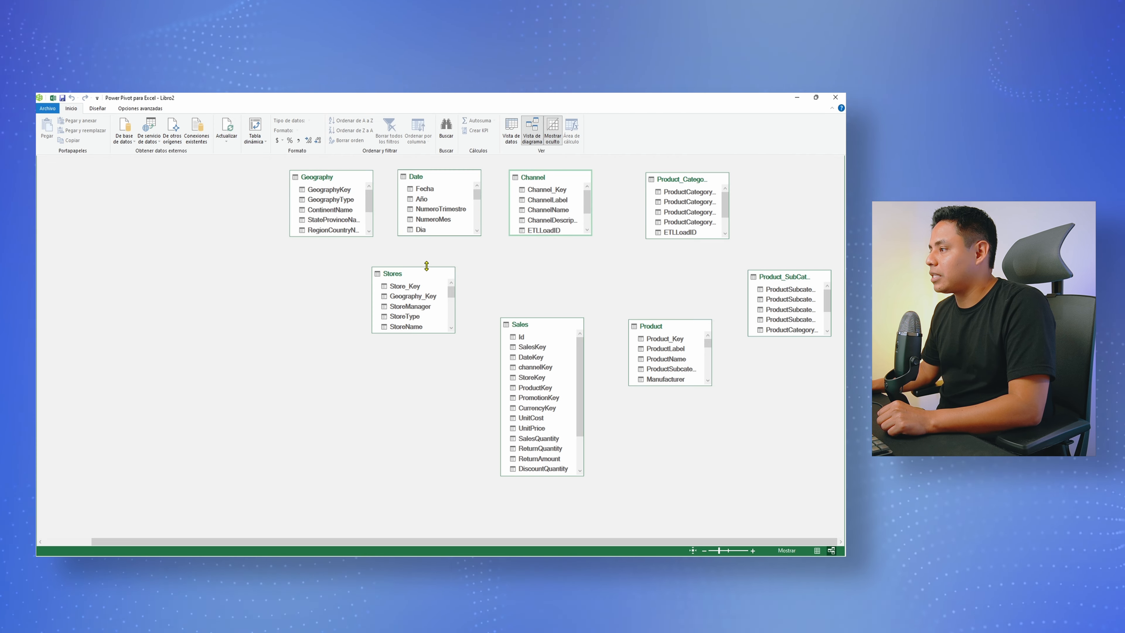
- Space out the Stores and Geography tables away from the center and move Sales closer to Stores
{"action": "left_click_drag", "start_coordinate": [397, 274], "coordinate": [327, 277]}
{"action": "left_click_drag", "start_coordinate": [312, 177], "coordinate": [289, 178]}
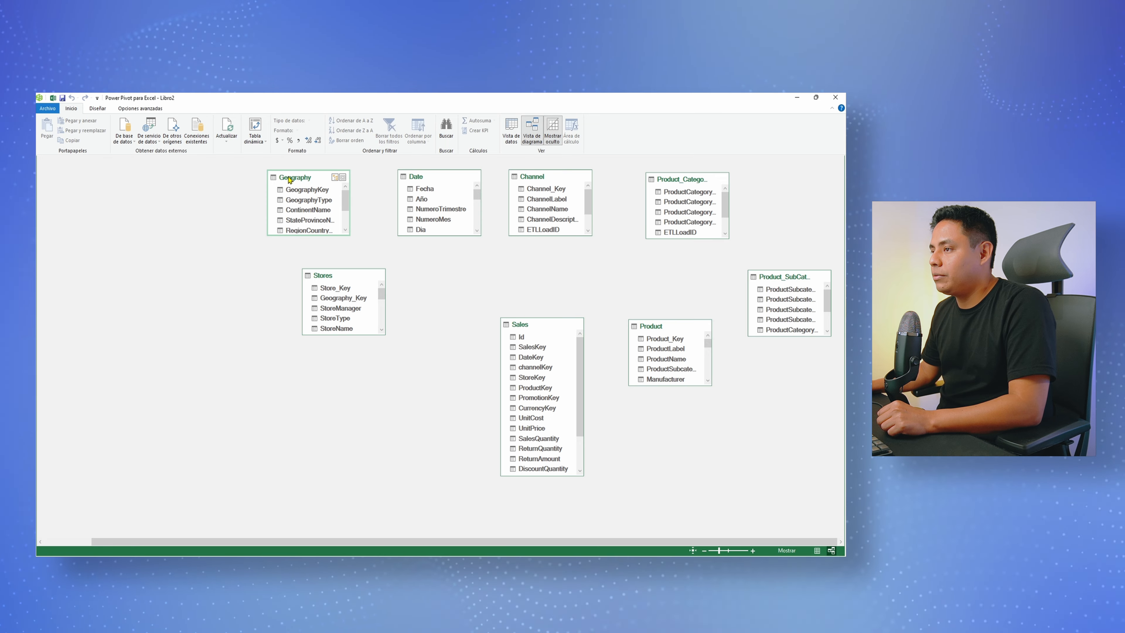
{"action": "mouse_move", "coordinate": [337, 279]}
{"action": "left_mouse_down"}
{"action": "mouse_move", "coordinate": [357, 289]}
{"action": "mouse_move", "coordinate": [334, 281]}
{"action": "left_mouse_up"}
{"action": "left_click_drag", "start_coordinate": [541, 327], "coordinate": [490, 326]}
- Move Product closer to Sales and lengthen it, lower Product_SubCategory slightly, and extend Sales to list fields down to SalesAmount
{"action": "left_click", "coordinate": [663, 333]}
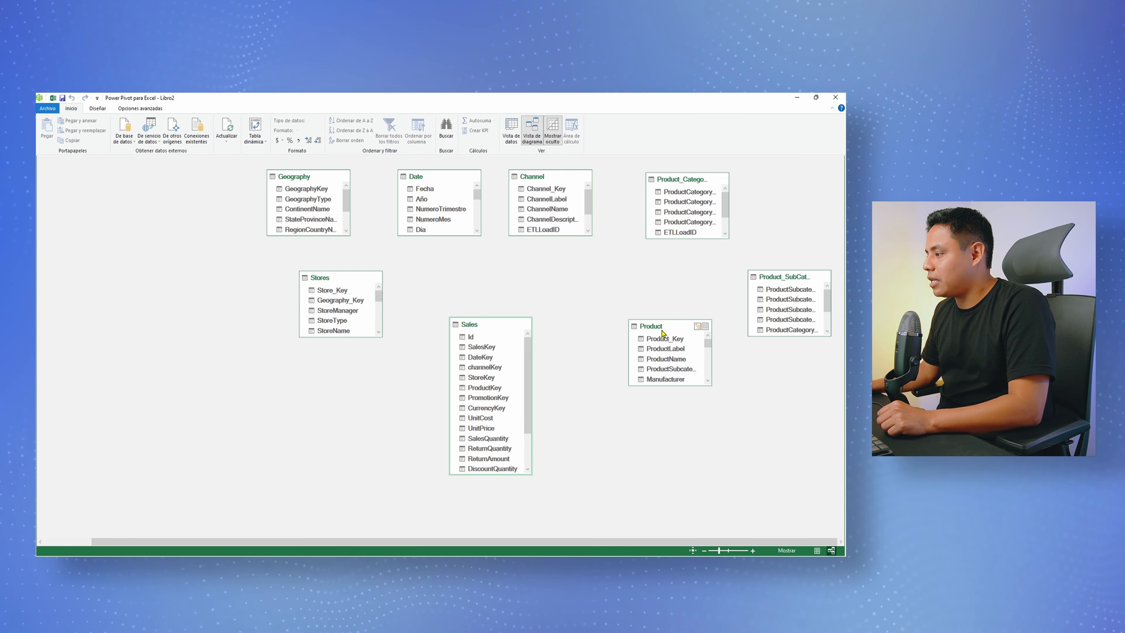
{"action": "left_click_drag", "start_coordinate": [663, 334], "coordinate": [635, 322]}
{"action": "left_click_drag", "start_coordinate": [645, 377], "coordinate": [652, 446]}
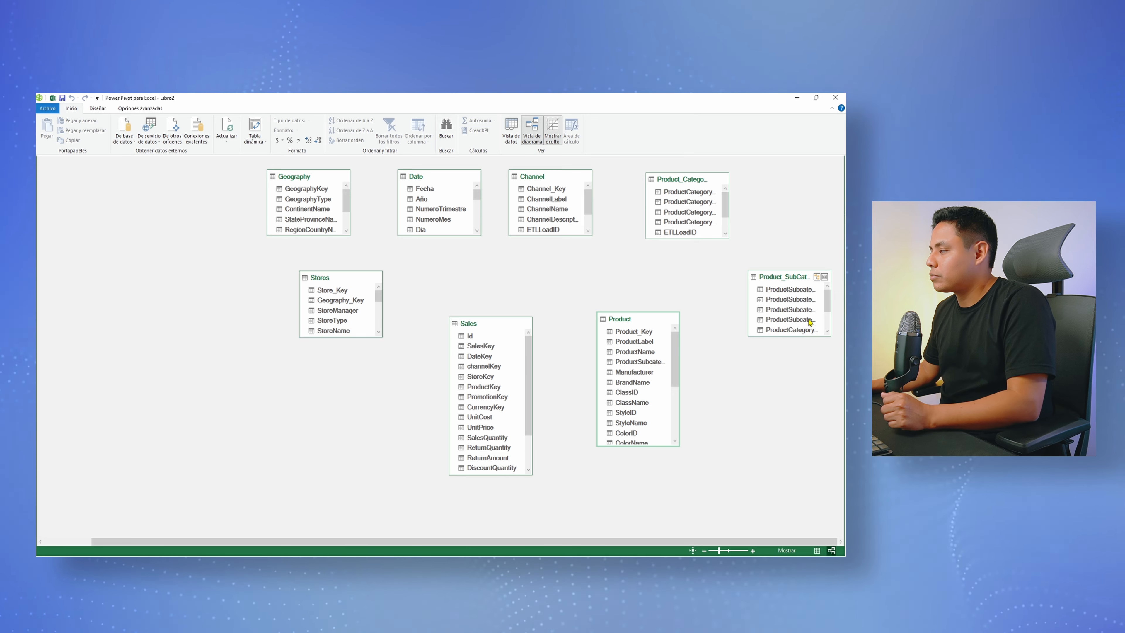
{"action": "left_click_drag", "start_coordinate": [786, 278], "coordinate": [787, 286]}
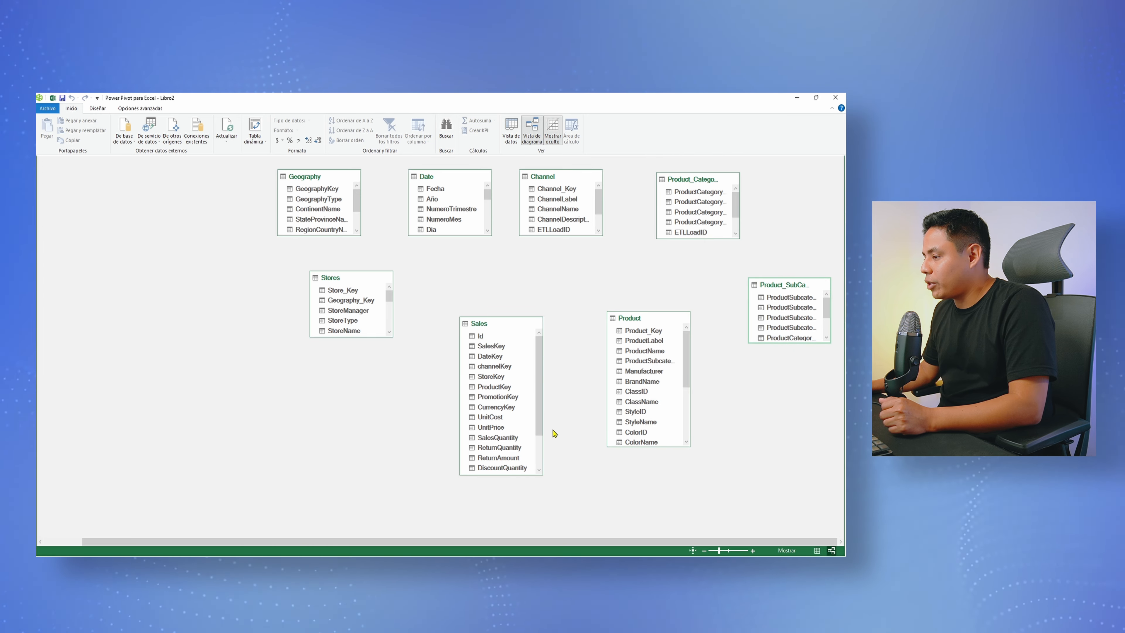
{"action": "left_click_drag", "start_coordinate": [530, 475], "coordinate": [536, 506]}
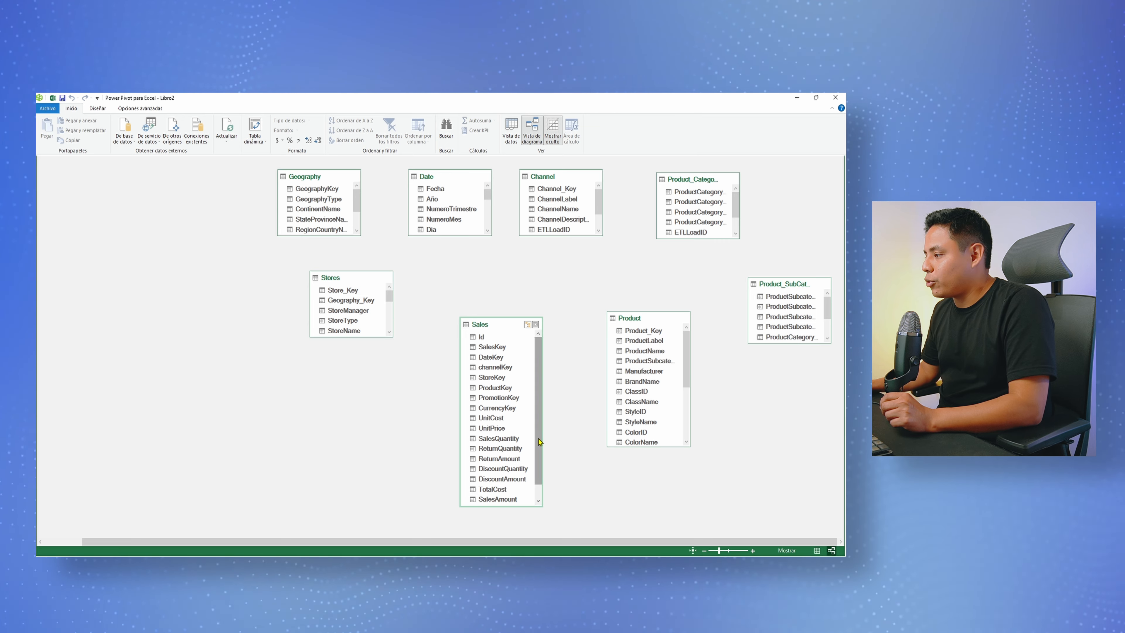
- Create a relationship between ProductKey in the Sales table and Product_Key in the Product table
{"action": "left_click", "coordinate": [643, 331]}
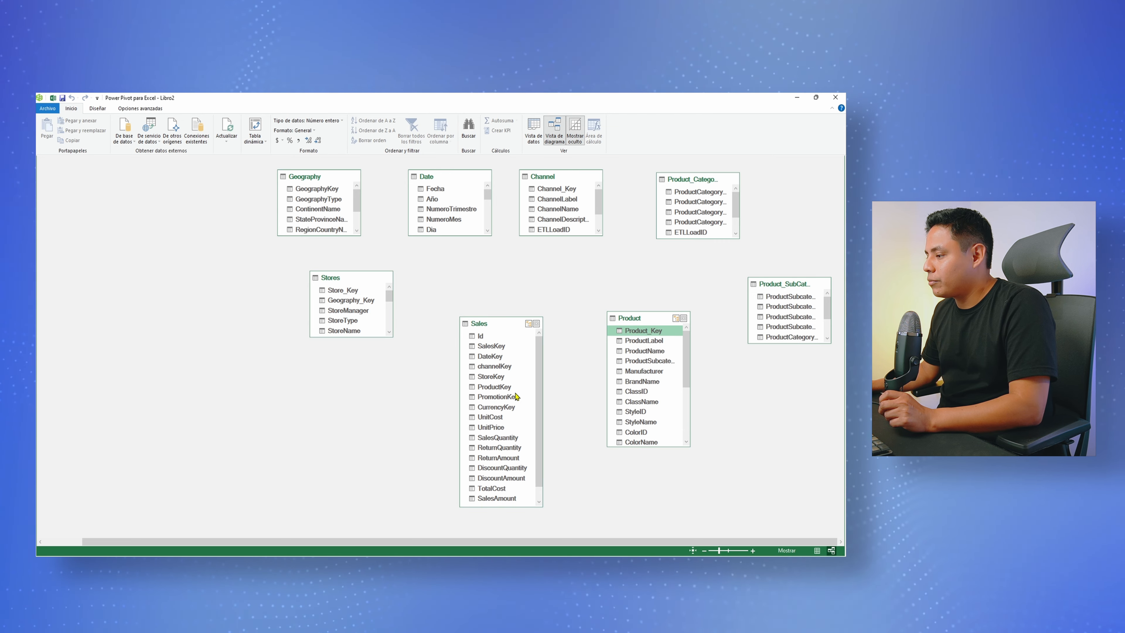
{"action": "left_click", "coordinate": [494, 387]}
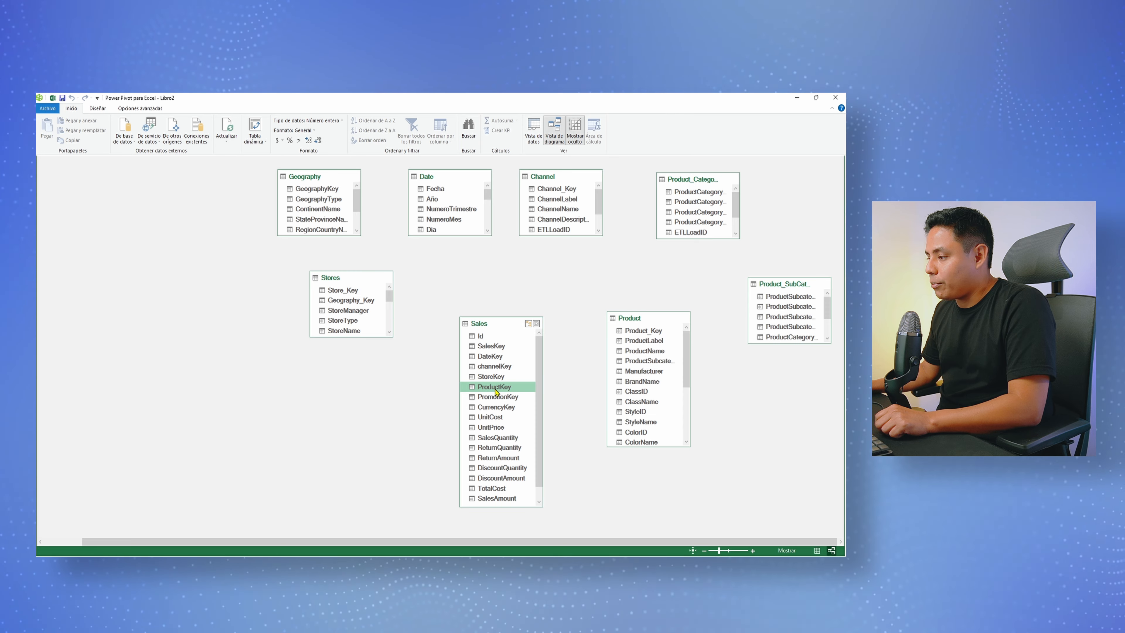
{"action": "left_click_drag", "start_coordinate": [495, 391], "coordinate": [552, 372]}
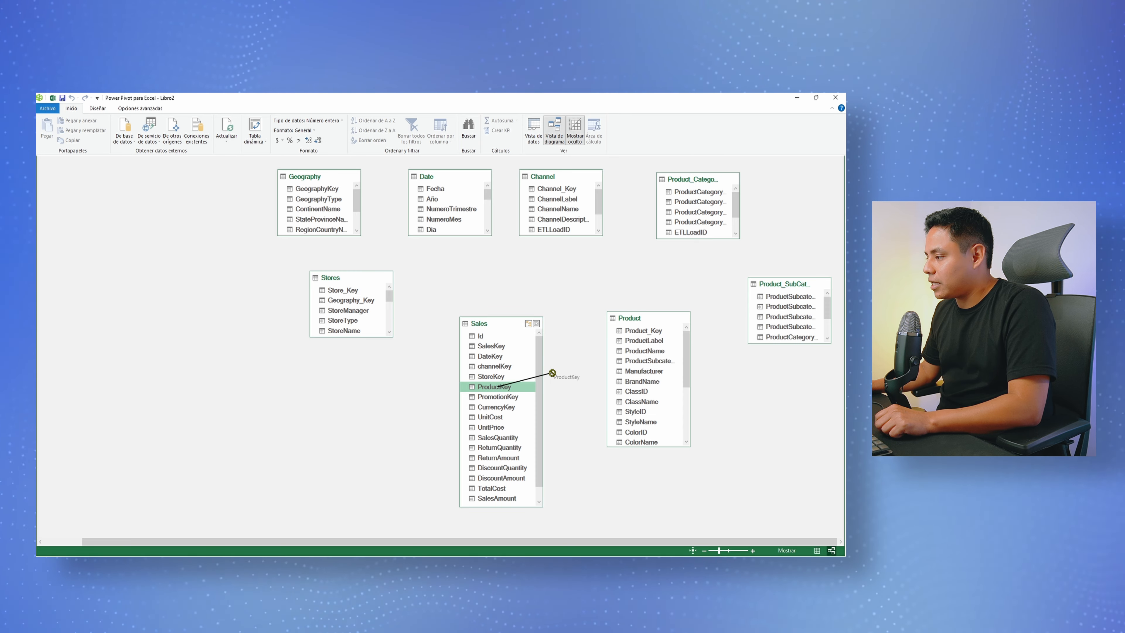
{"action": "left_click_drag", "start_coordinate": [642, 336], "coordinate": [640, 332]}
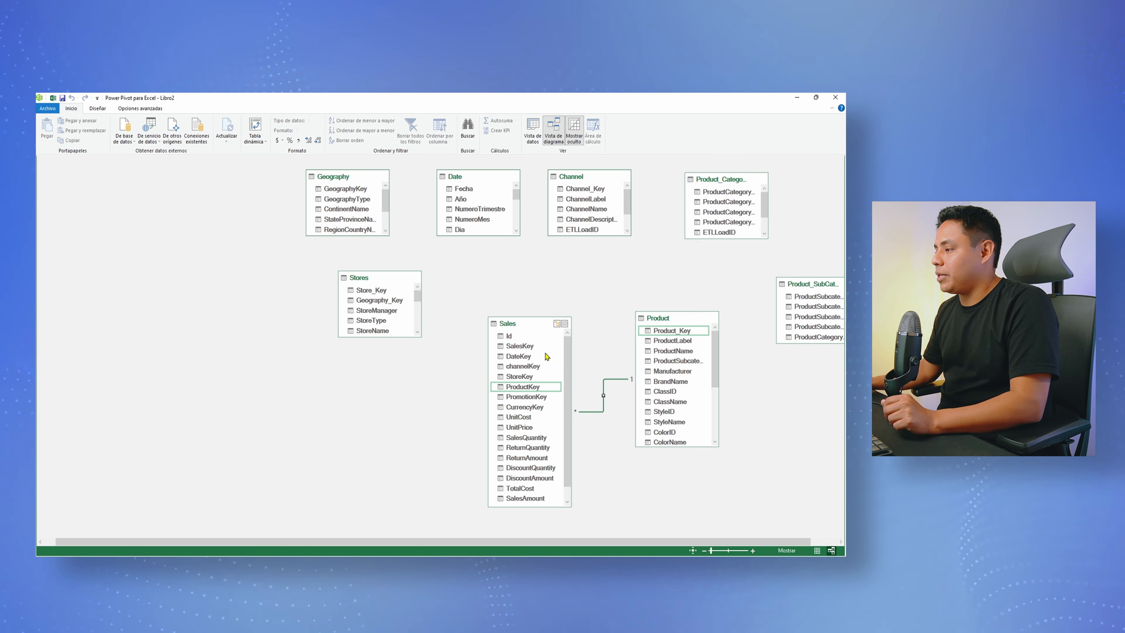
- Shift Stores, Sales, Product and Product_SubCategory leftward in the diagram and enlarge Product_SubCategory until all its full field names show
{"action": "left_click_drag", "start_coordinate": [366, 280], "coordinate": [258, 276]}
{"action": "left_click_drag", "start_coordinate": [514, 324], "coordinate": [405, 320]}
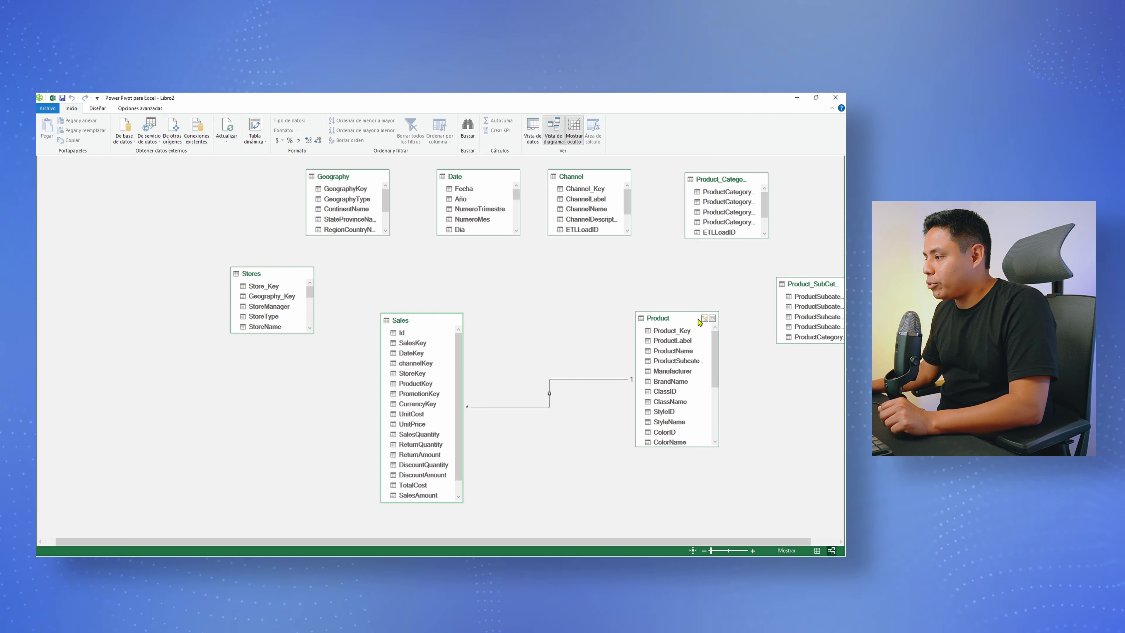
{"action": "left_click_drag", "start_coordinate": [684, 321], "coordinate": [591, 318]}
{"action": "left_click_drag", "start_coordinate": [819, 287], "coordinate": [731, 286]}
{"action": "left_click_drag", "start_coordinate": [771, 332], "coordinate": [786, 390]}
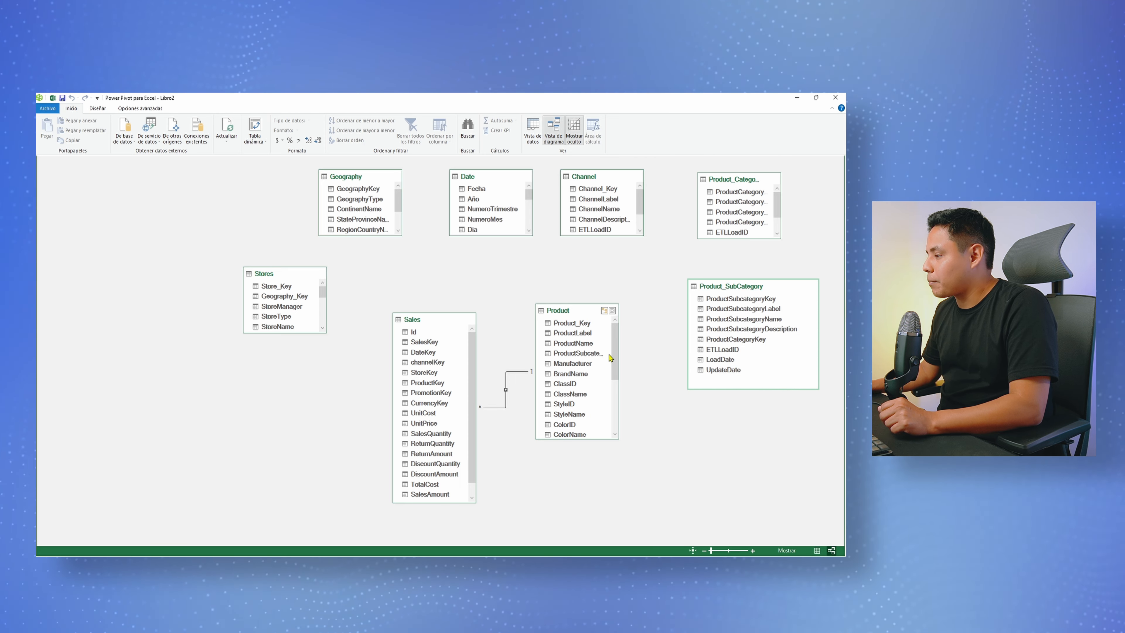
- Widen the Product table and relate its ProductSubcategoryKey to ProductSubcategoryKey in Product_SubCategory
{"action": "left_click_drag", "start_coordinate": [620, 400], "coordinate": [649, 399]}
{"action": "left_click", "coordinate": [589, 354]}
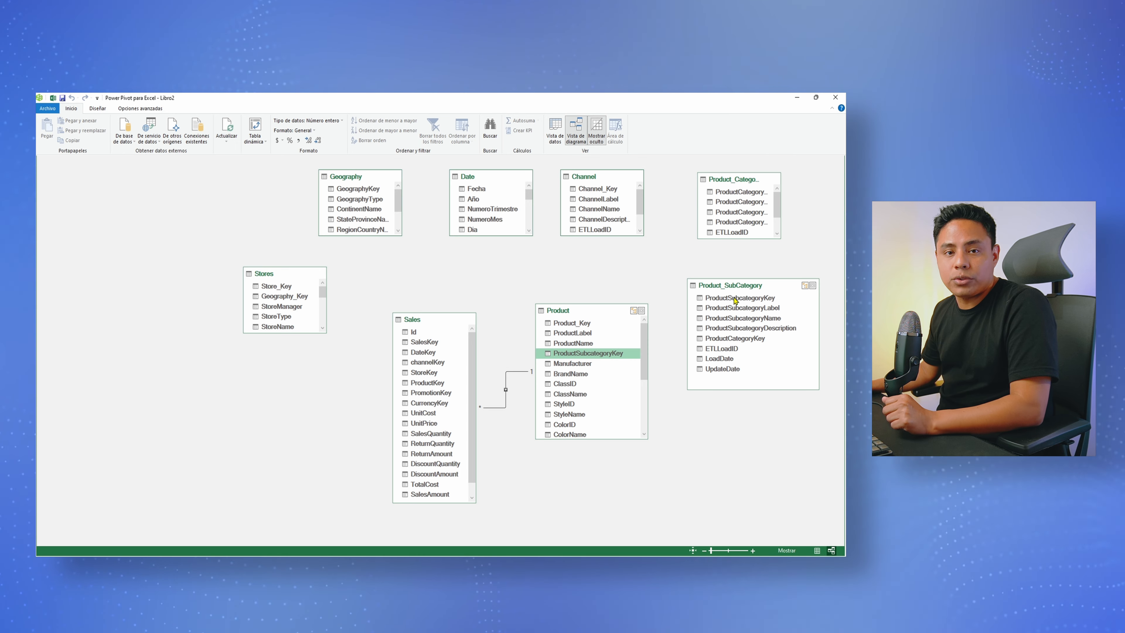
{"action": "left_click_drag", "start_coordinate": [684, 331], "coordinate": [726, 302]}
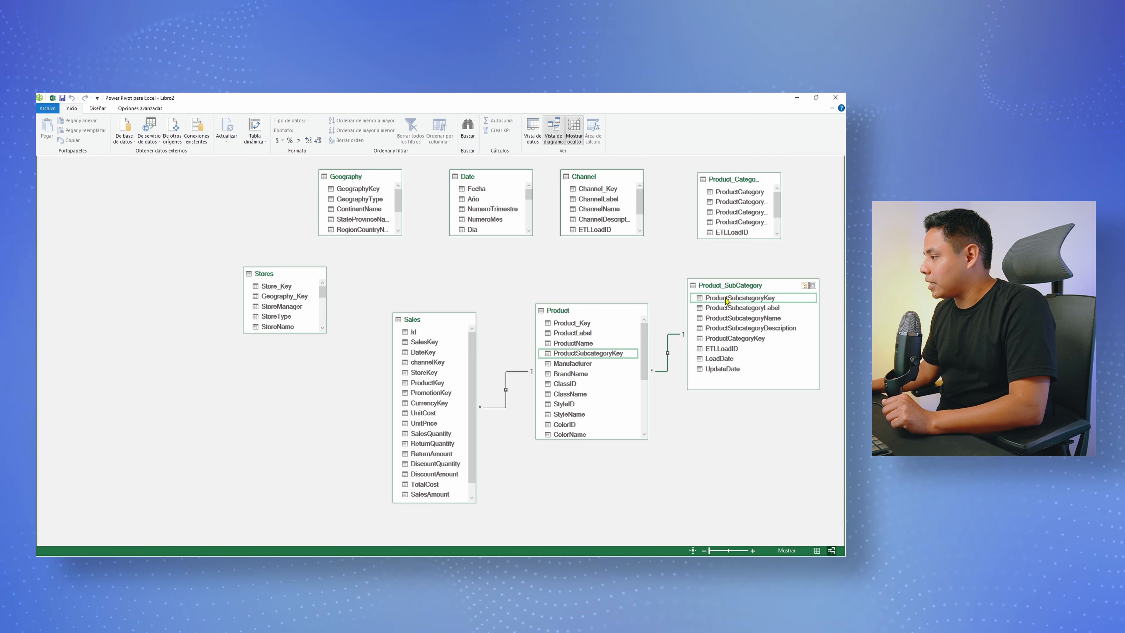
- Move Product closer to Sales and narrow it, and bring Product_SubCategory nearer to Product and slightly lower
{"action": "left_click_drag", "start_coordinate": [578, 311], "coordinate": [566, 317]}
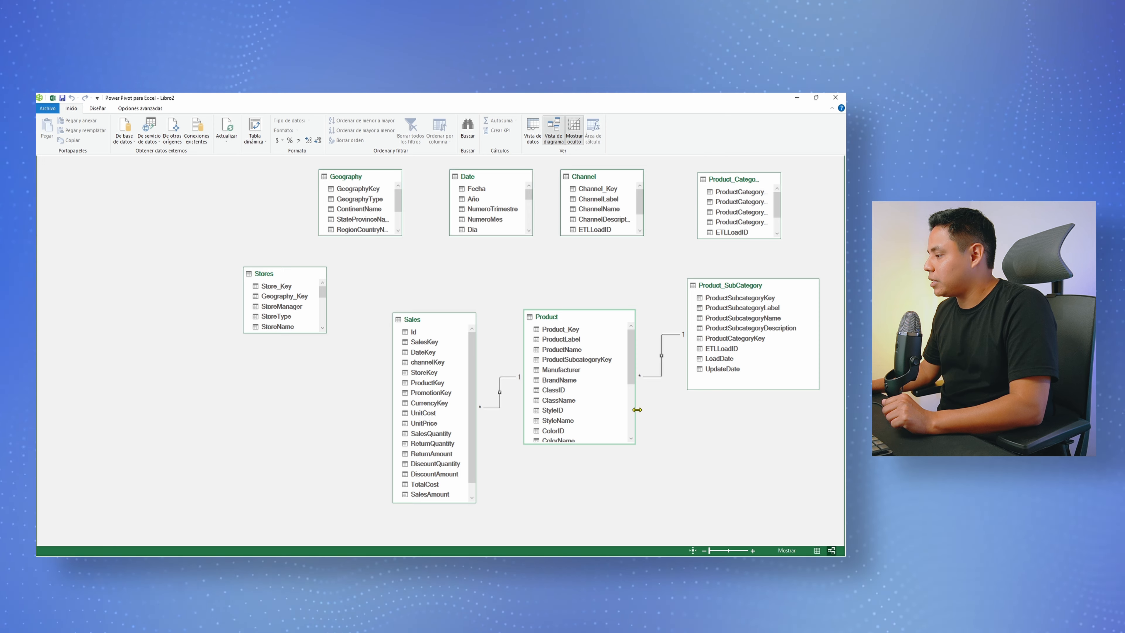
{"action": "left_click_drag", "start_coordinate": [627, 409], "coordinate": [607, 409]}
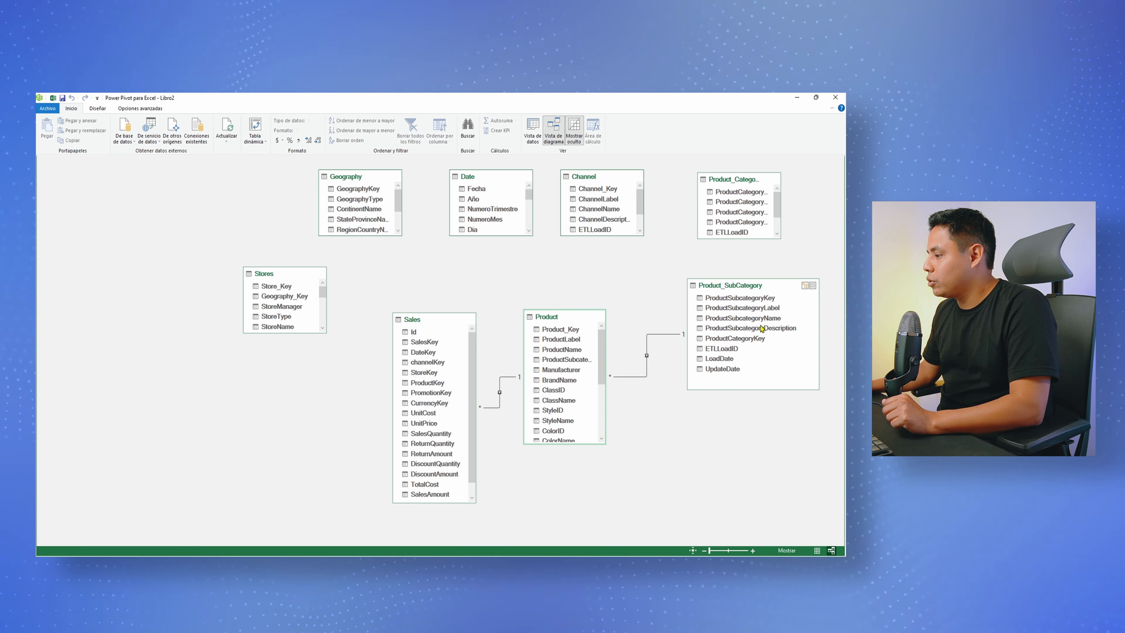
{"action": "left_click_drag", "start_coordinate": [762, 291], "coordinate": [724, 305]}
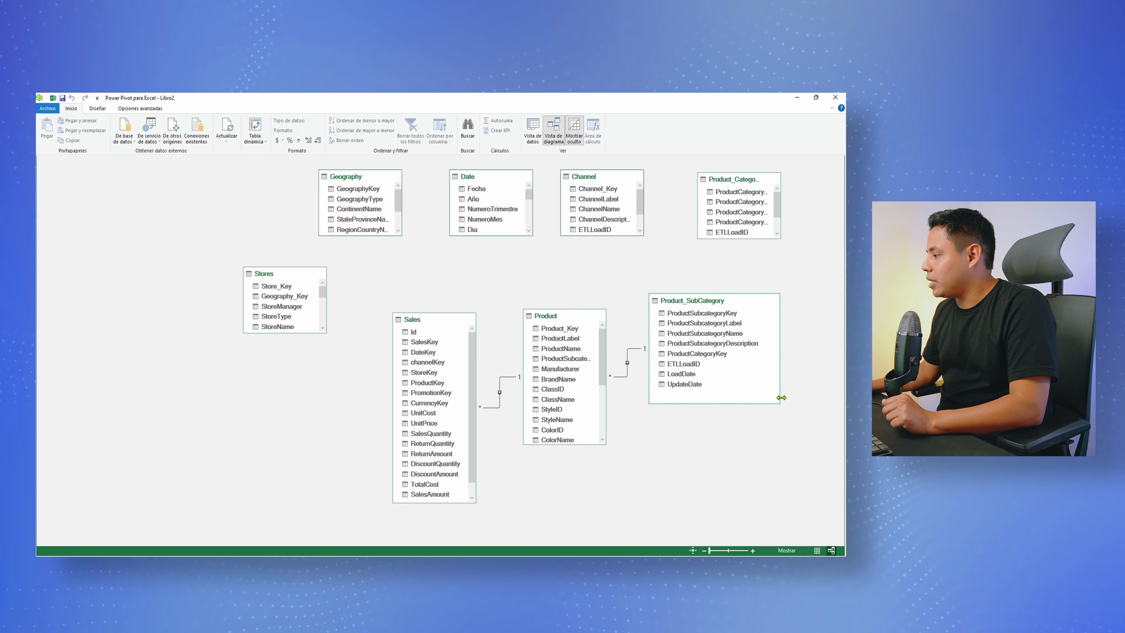
- Widen Product_Category and relate ProductCategoryKey in Product_SubCategory to its ProductCategoryKey
{"action": "left_click_drag", "start_coordinate": [781, 227], "coordinate": [815, 228]}
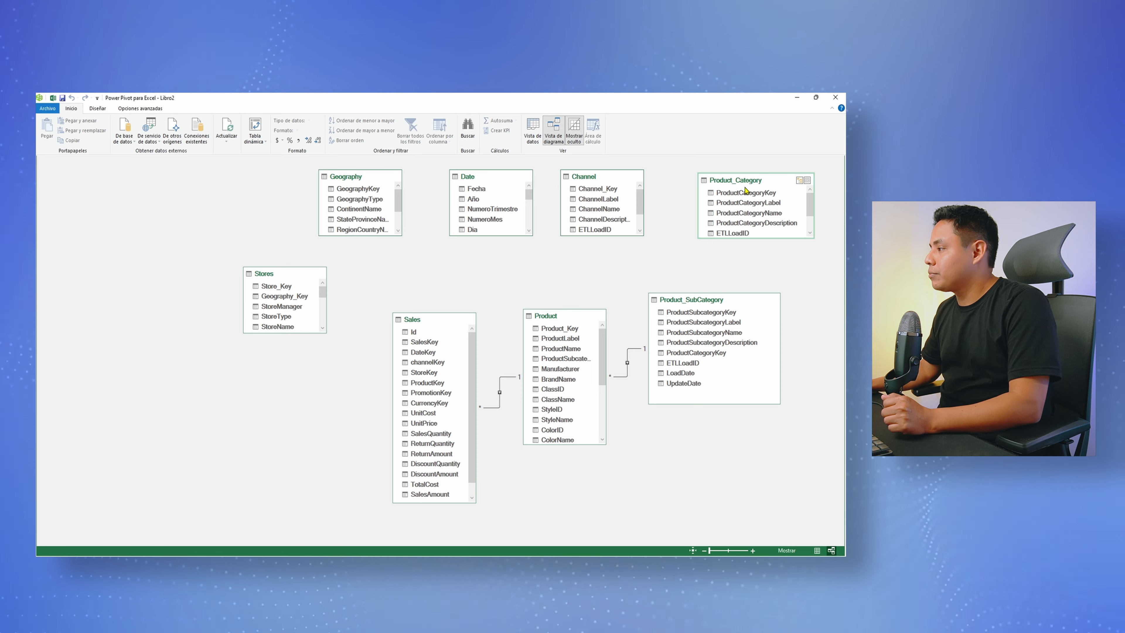
{"action": "left_click_drag", "start_coordinate": [748, 192], "coordinate": [755, 243]}
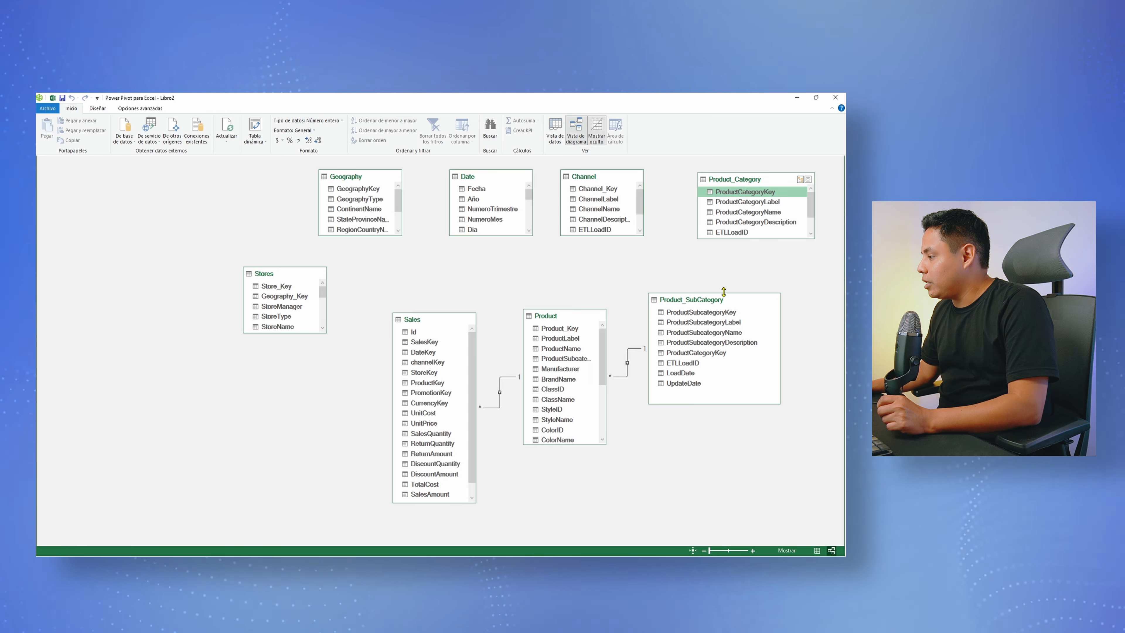
{"action": "left_click", "coordinate": [703, 354]}
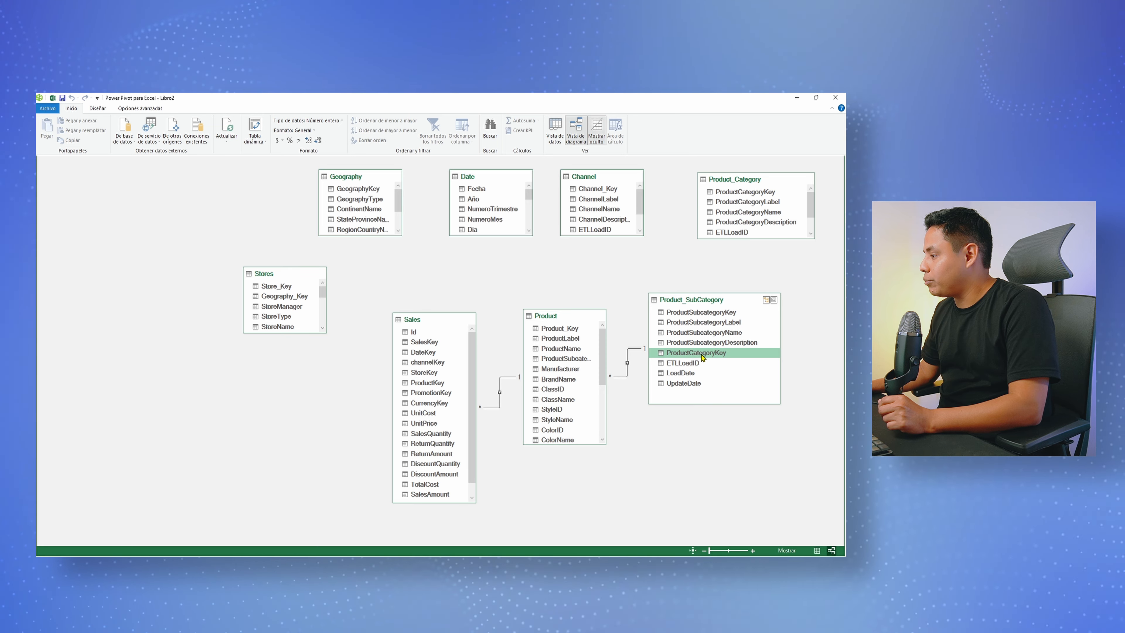
{"action": "left_click_drag", "start_coordinate": [707, 356], "coordinate": [744, 193]}
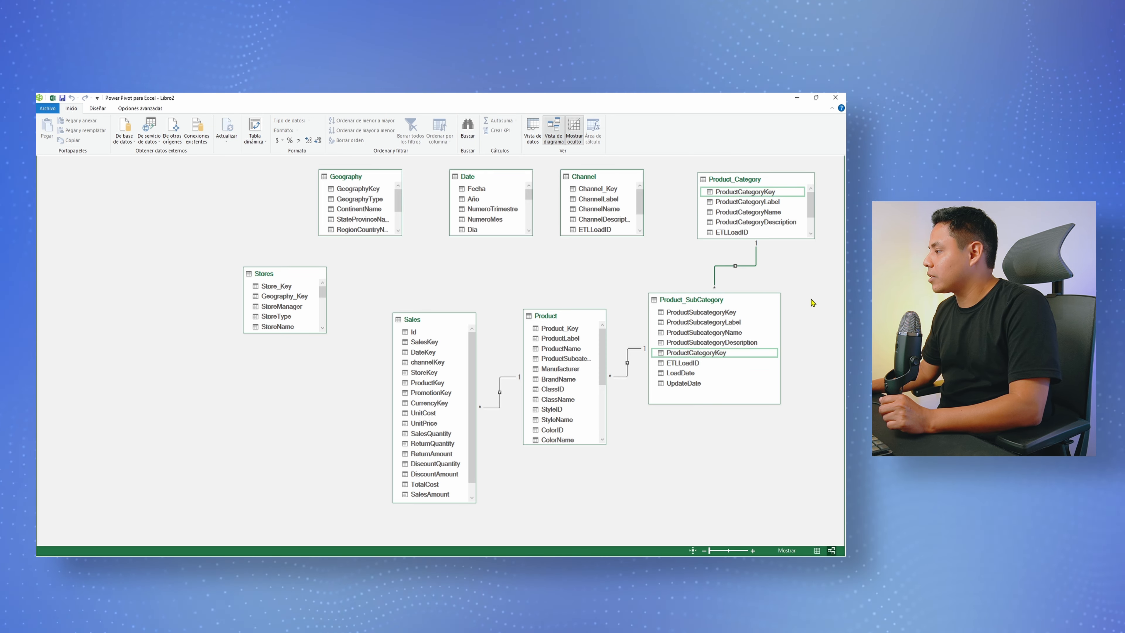
- Narrow the Product_SubCategory and Product_Category tables and shift Product_Category slightly away from Channel
{"action": "left_click_drag", "start_coordinate": [780, 391], "coordinate": [739, 390]}
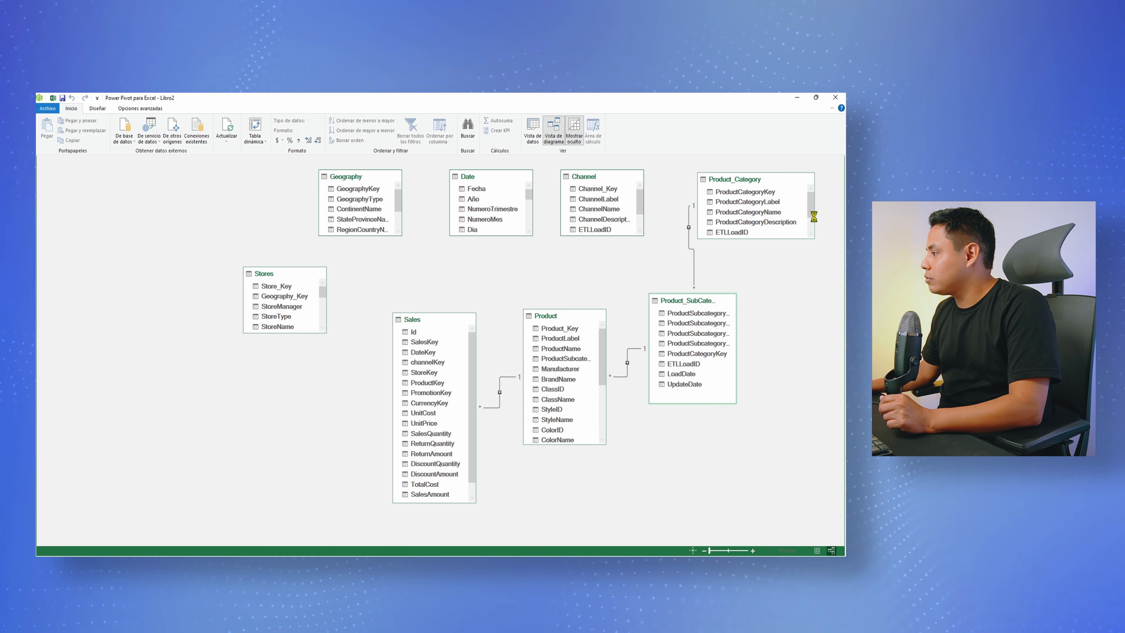
{"action": "left_click_drag", "start_coordinate": [815, 215], "coordinate": [791, 218]}
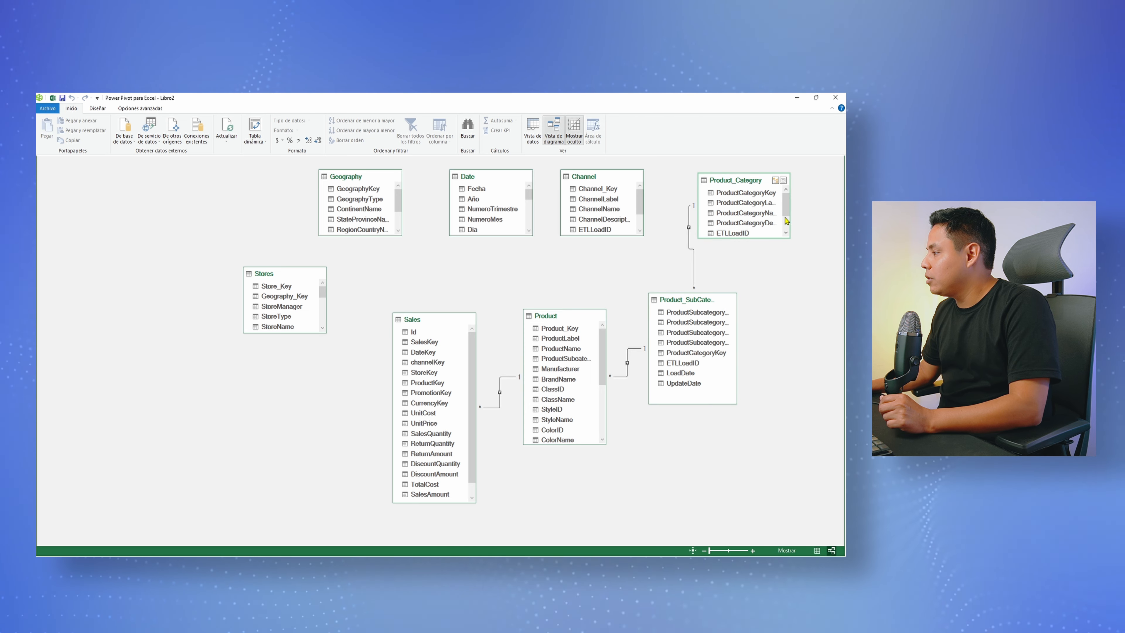
{"action": "left_click_drag", "start_coordinate": [741, 181], "coordinate": [754, 182]}
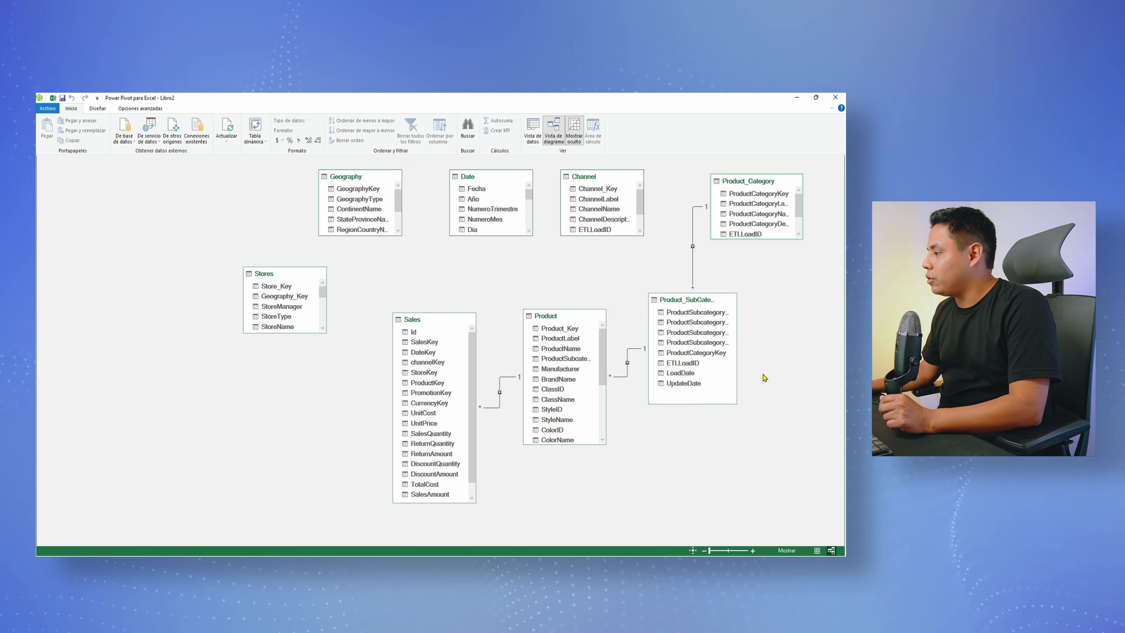
{"action": "left_click", "coordinate": [637, 351]}
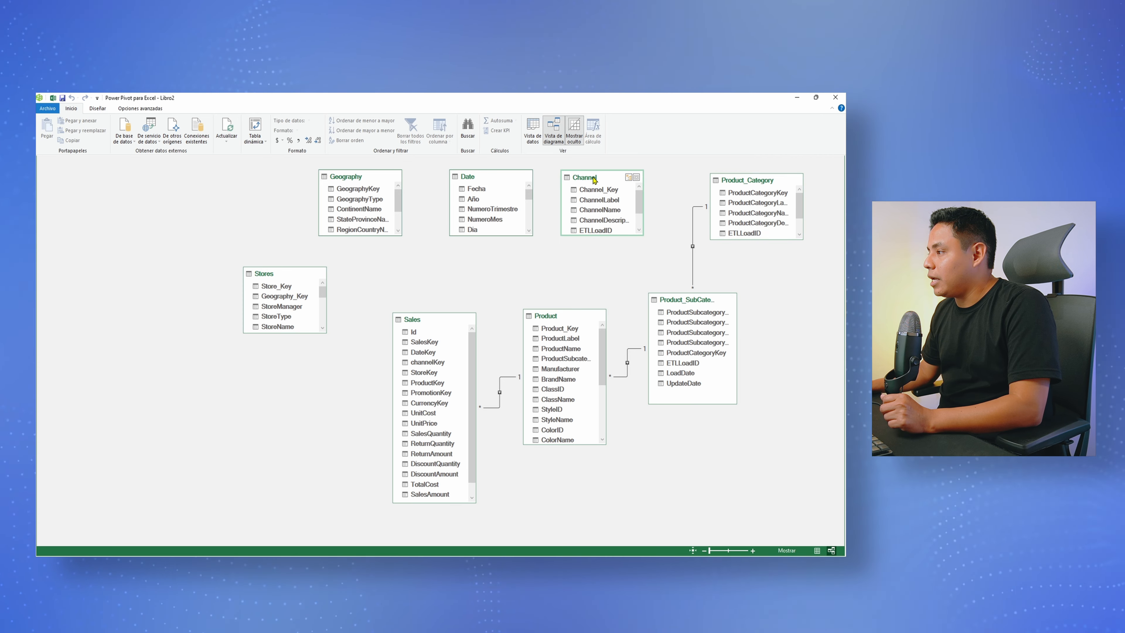
- Create a relationship between channelKey in Sales and Channel_Key in the Channel table
{"action": "left_click", "coordinate": [599, 190]}
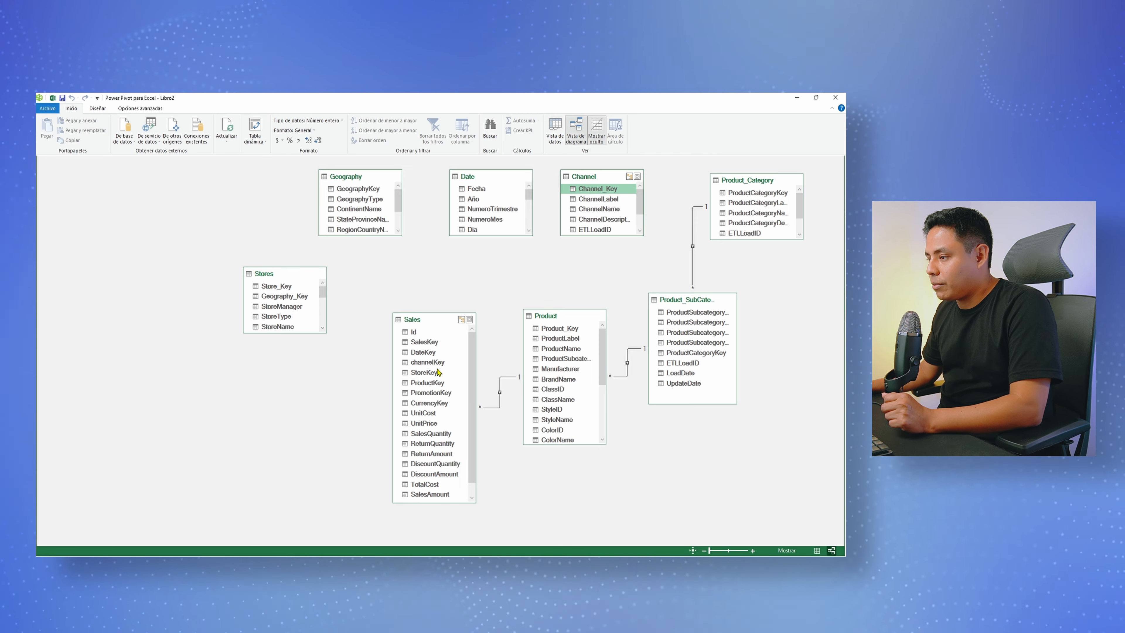
{"action": "left_click", "coordinate": [429, 362]}
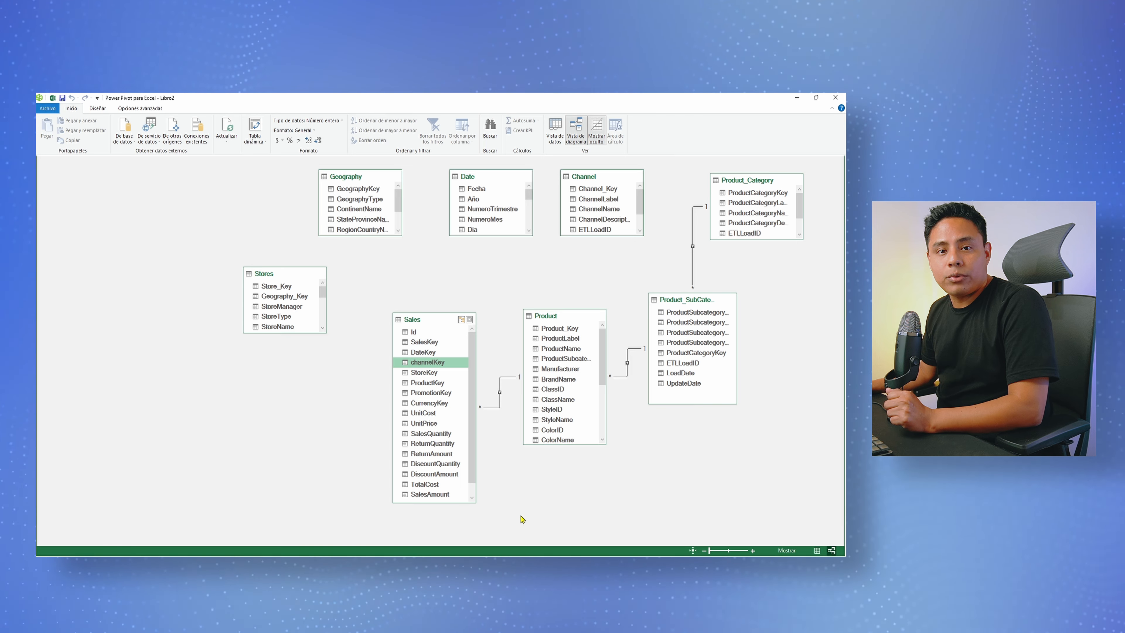
{"action": "left_click_drag", "start_coordinate": [429, 362], "coordinate": [592, 193]}
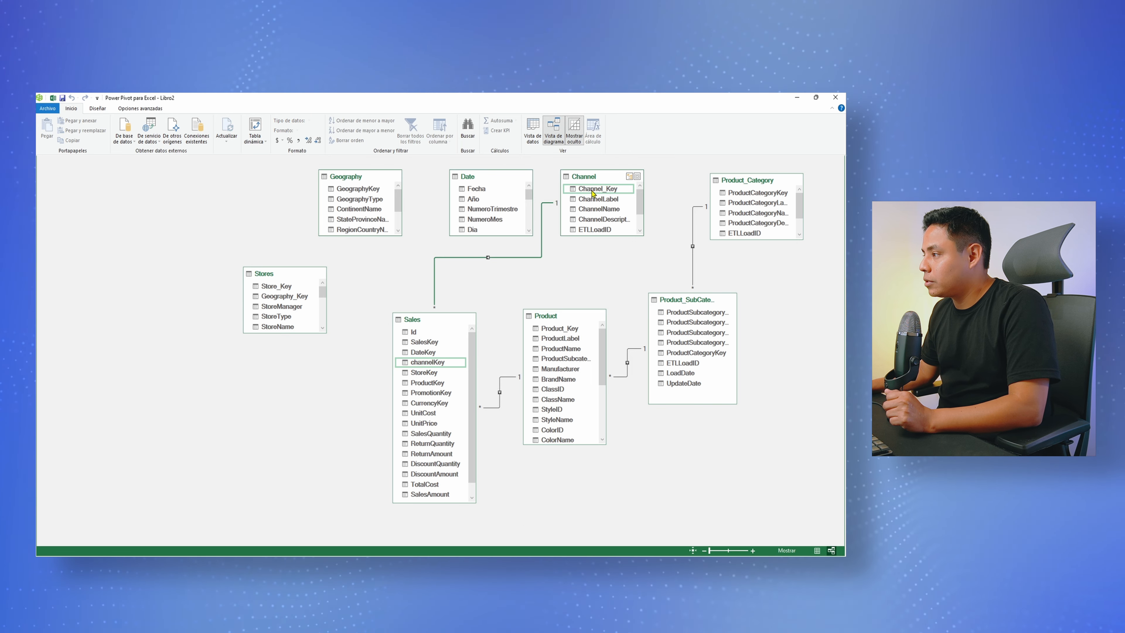
- Create a relationship between Fecha in the Date table and DateKey in Sales
{"action": "left_click", "coordinate": [479, 190]}
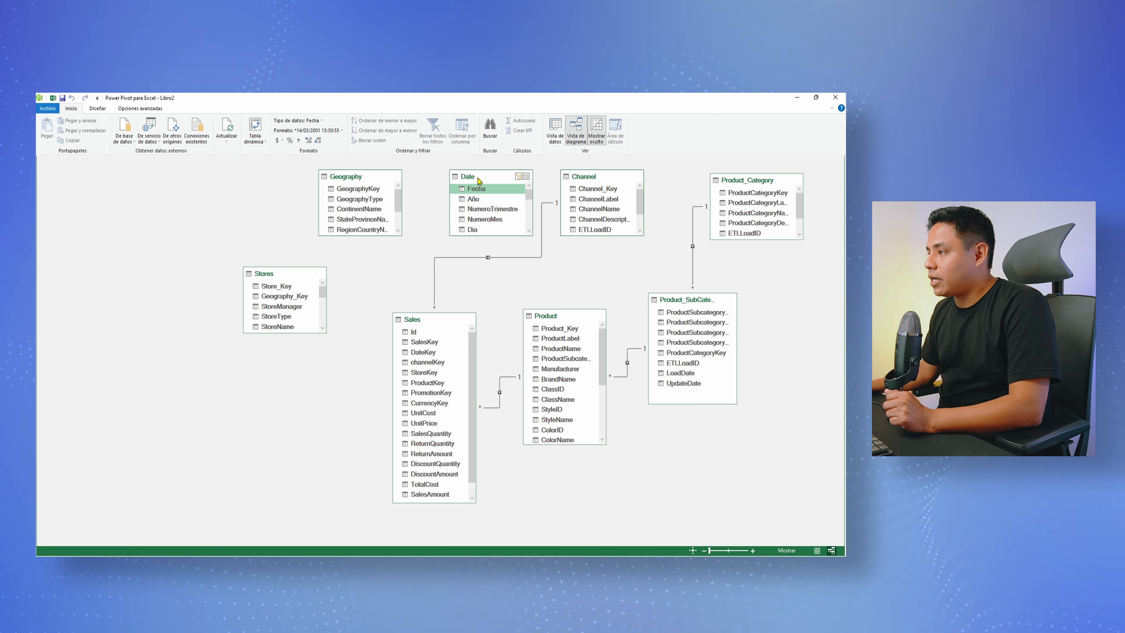
{"action": "left_click", "coordinate": [429, 356]}
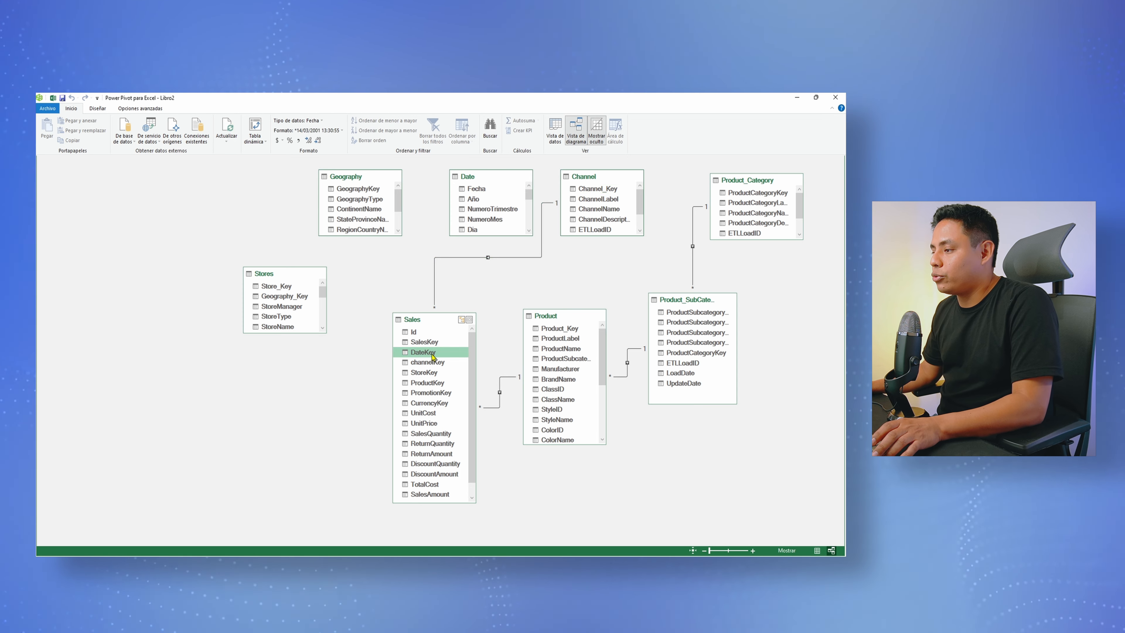
{"action": "left_click_drag", "start_coordinate": [482, 190], "coordinate": [453, 278]}
{"action": "left_click_drag", "start_coordinate": [438, 359], "coordinate": [434, 356]}
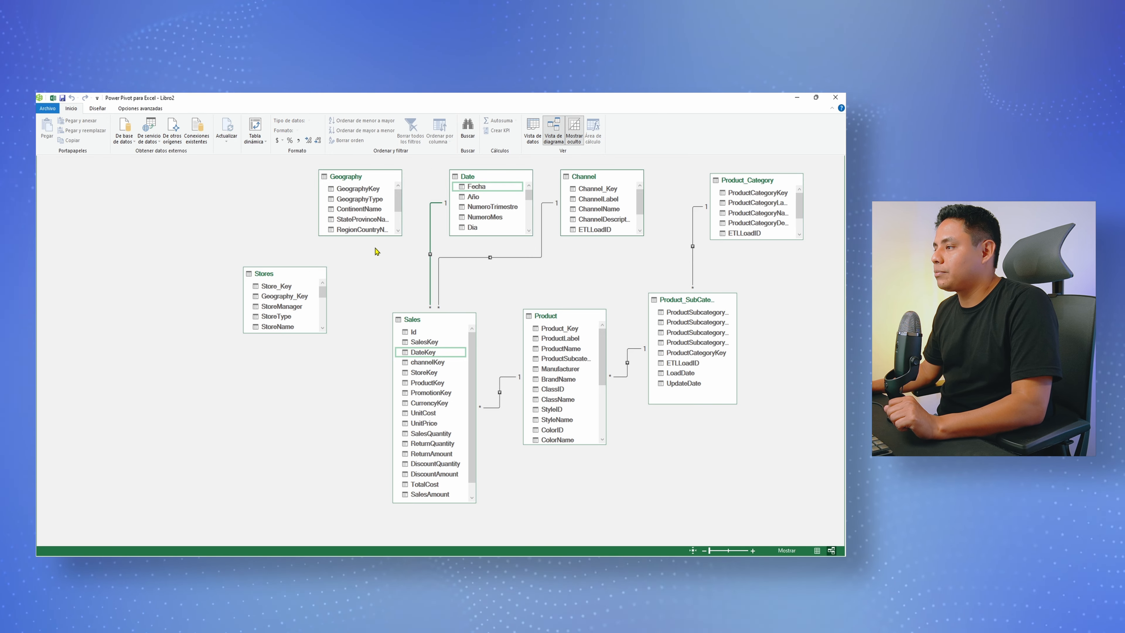
- Move Geography above Stores and widen it, shift Date directly above Sales, and nudge Stores slightly toward Sales
{"action": "left_click_drag", "start_coordinate": [350, 177], "coordinate": [242, 178]}
{"action": "left_click_drag", "start_coordinate": [274, 275], "coordinate": [287, 275]}
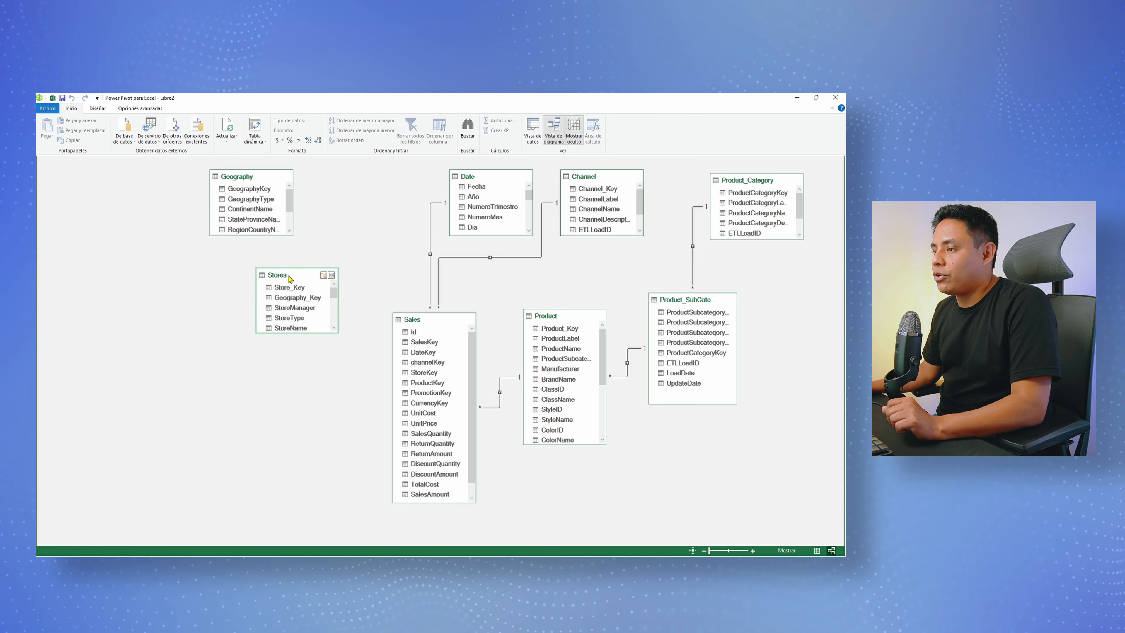
{"action": "left_click_drag", "start_coordinate": [293, 217], "coordinate": [325, 218]}
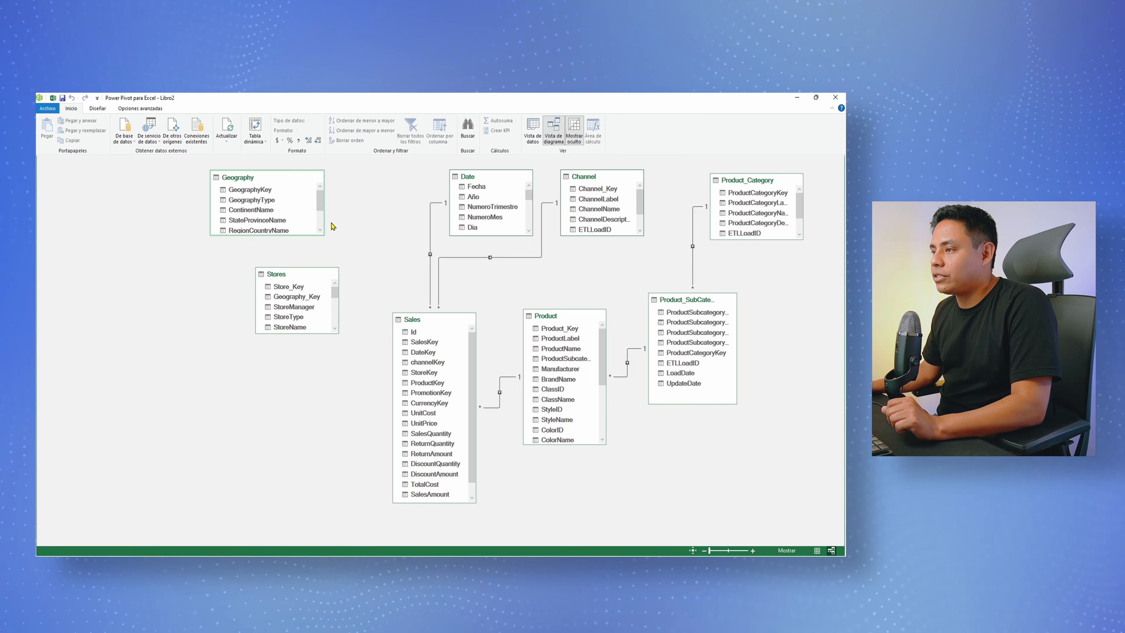
{"action": "left_click_drag", "start_coordinate": [481, 182], "coordinate": [417, 182]}
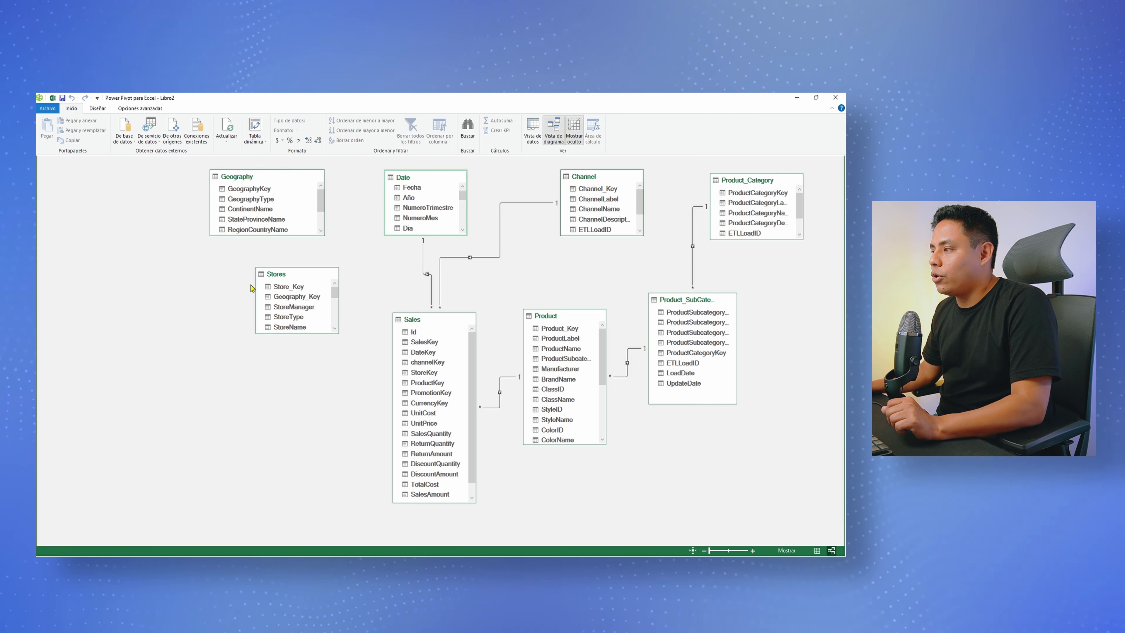
{"action": "left_click_drag", "start_coordinate": [280, 277], "coordinate": [284, 282]}
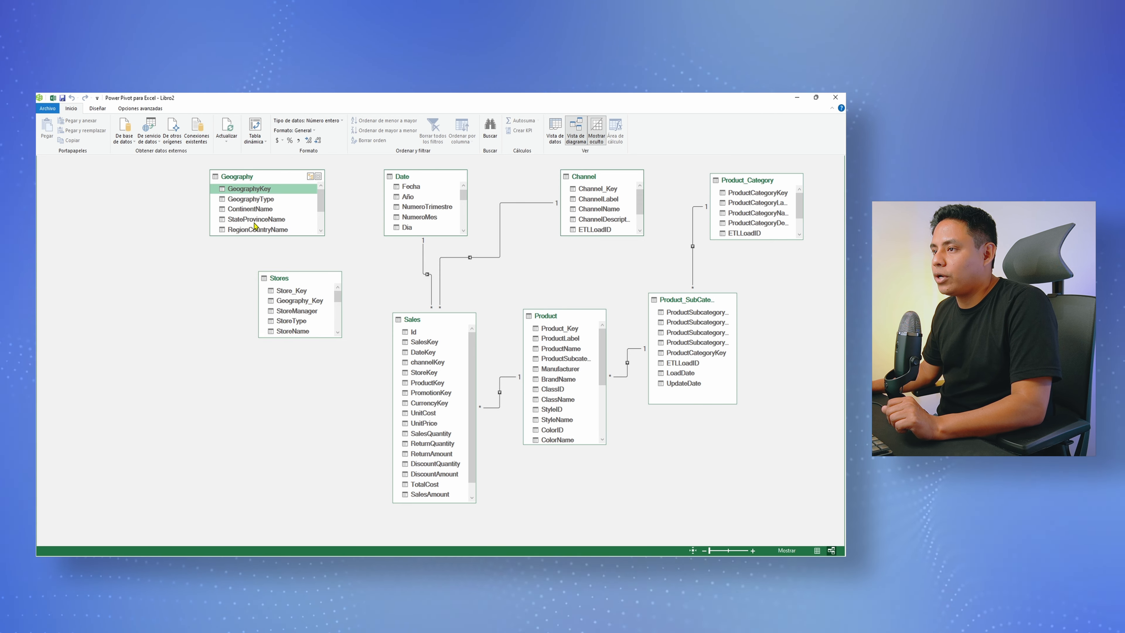
- Lengthen the Stores table to list more fields and relate GeographyKey in Geography to its Geography_Key
{"action": "left_click_drag", "start_coordinate": [324, 337], "coordinate": [324, 349]}
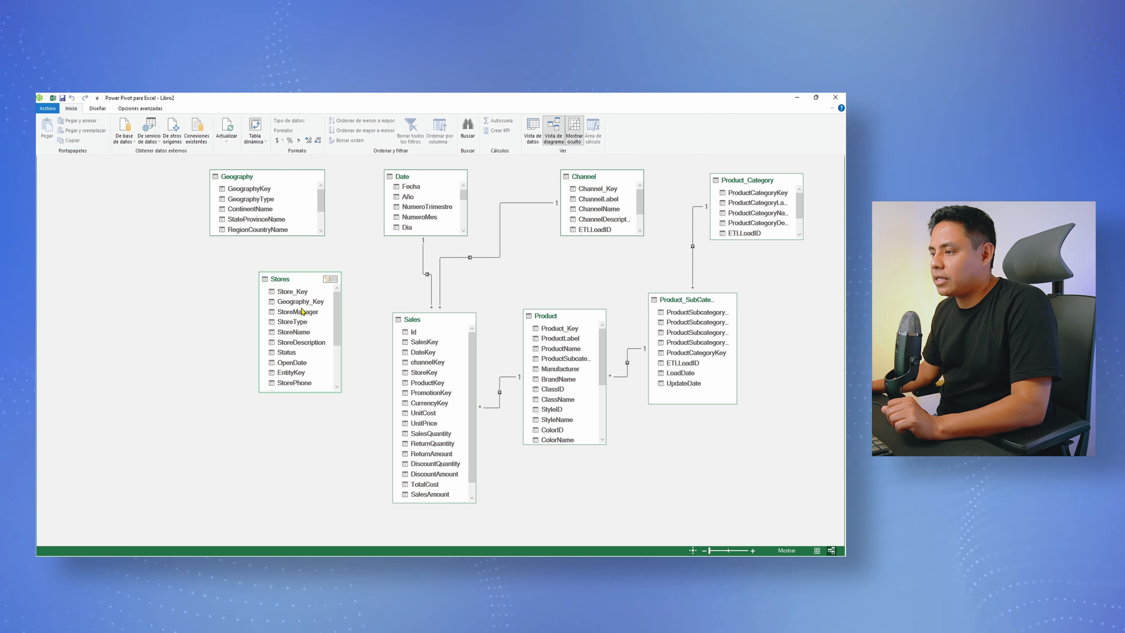
{"action": "left_click", "coordinate": [302, 305]}
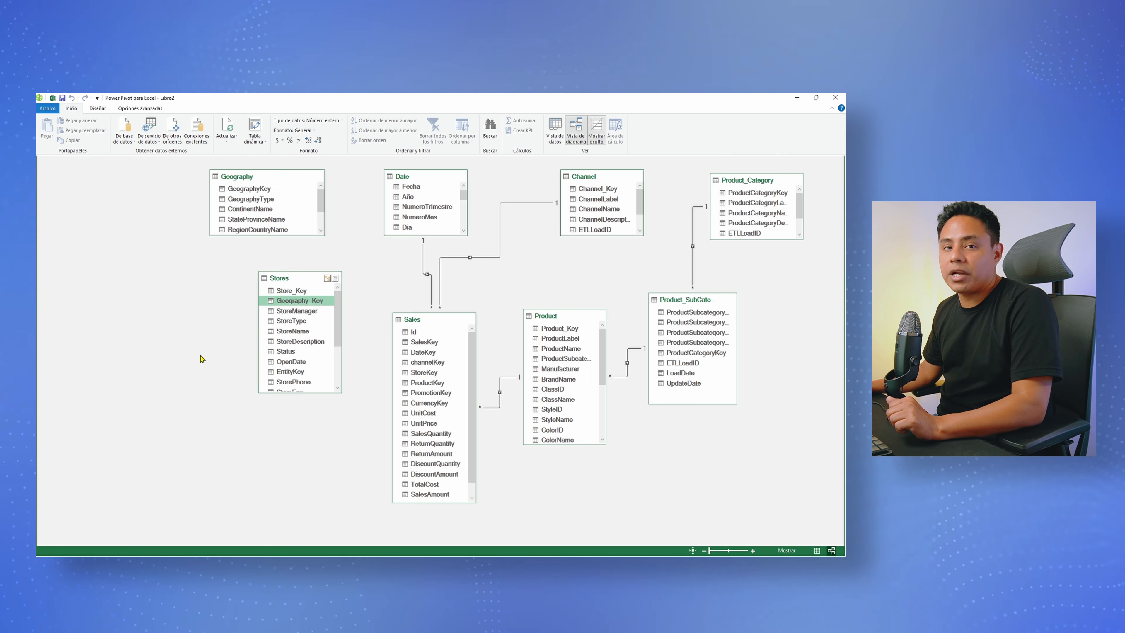
{"action": "left_click_drag", "start_coordinate": [258, 192], "coordinate": [298, 306]}
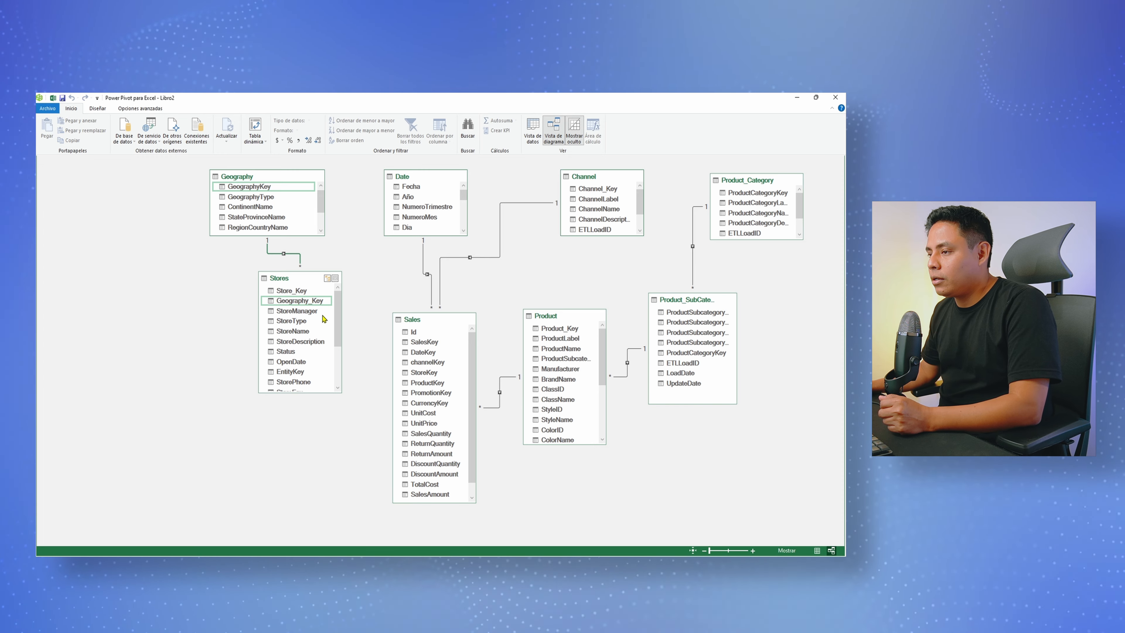
- Create a relationship between Store_Key in the Stores table and StoreKey in Sales
{"action": "left_click", "coordinate": [294, 293]}
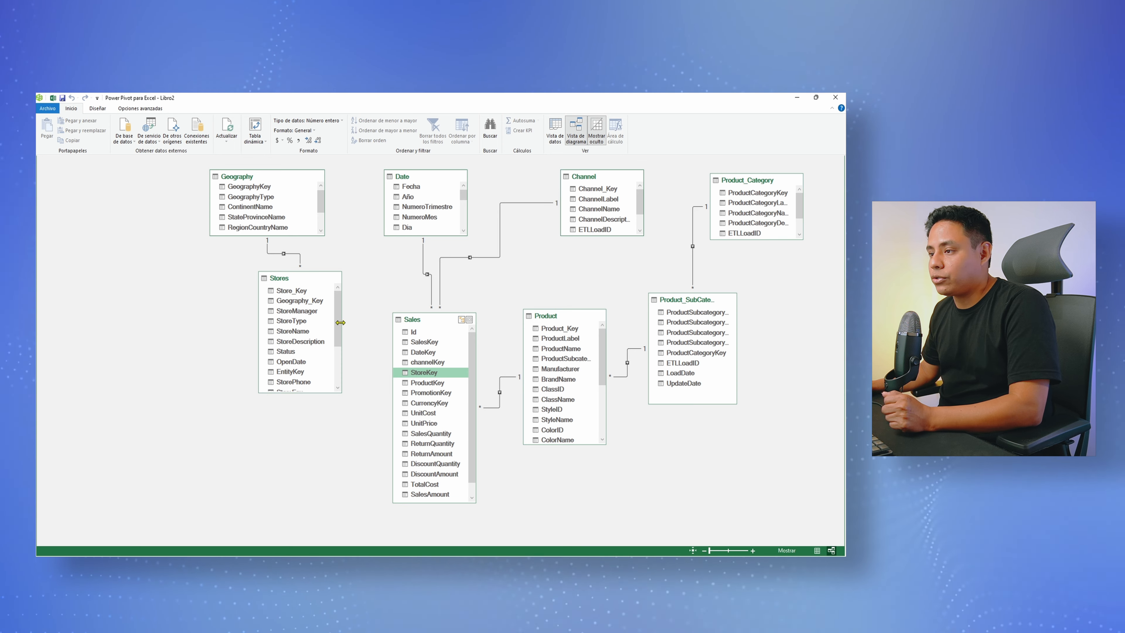
{"action": "left_click", "coordinate": [291, 292]}
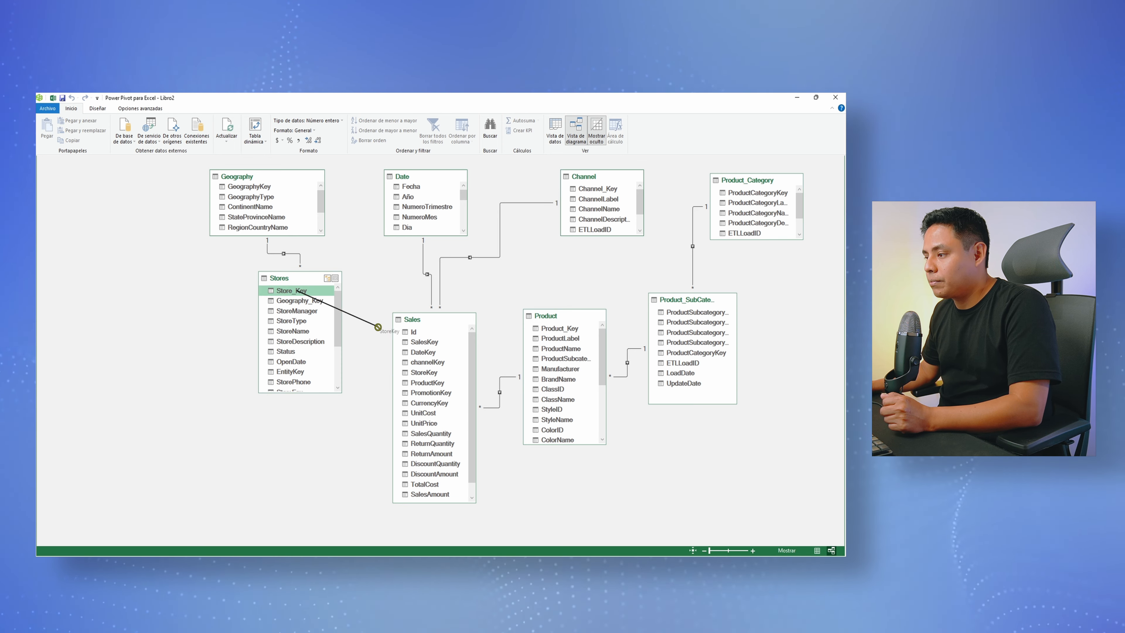
{"action": "left_click_drag", "start_coordinate": [419, 345], "coordinate": [430, 376]}
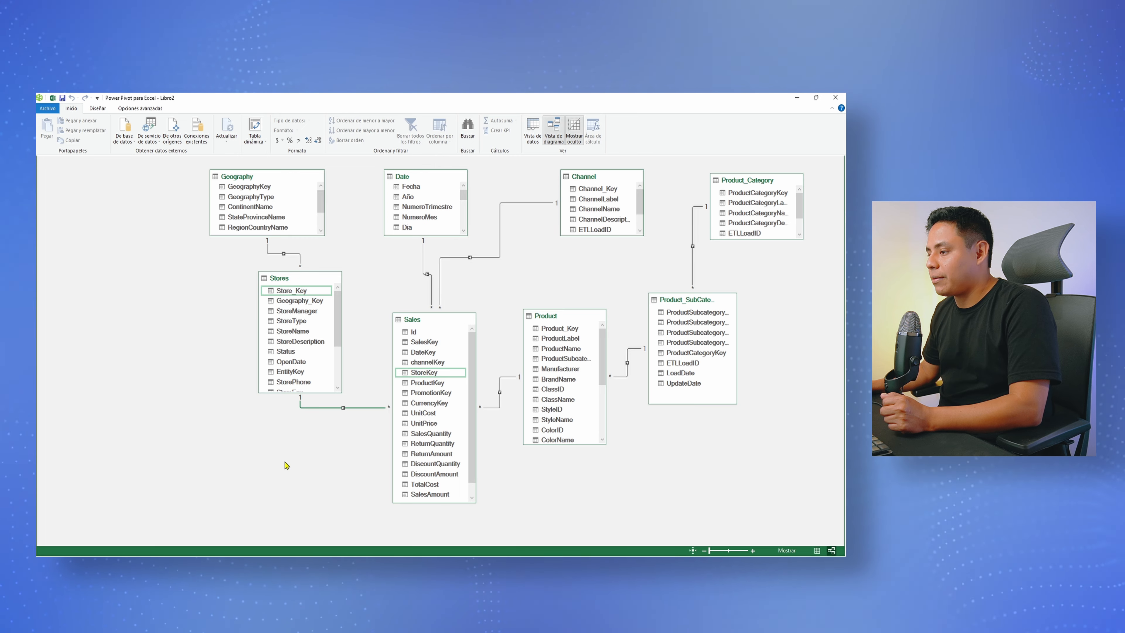
- Nudge the Sales table slightly toward Product and view its records in data view down to the last row
{"action": "left_click_drag", "start_coordinate": [426, 327], "coordinate": [435, 329]}
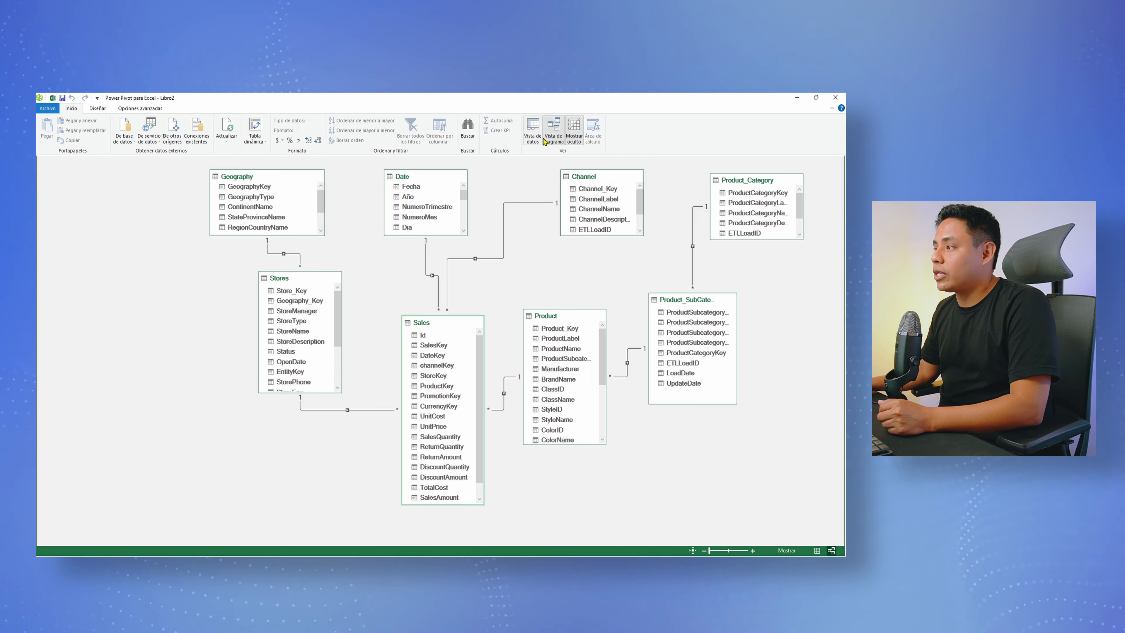
{"action": "left_click", "coordinate": [534, 133]}
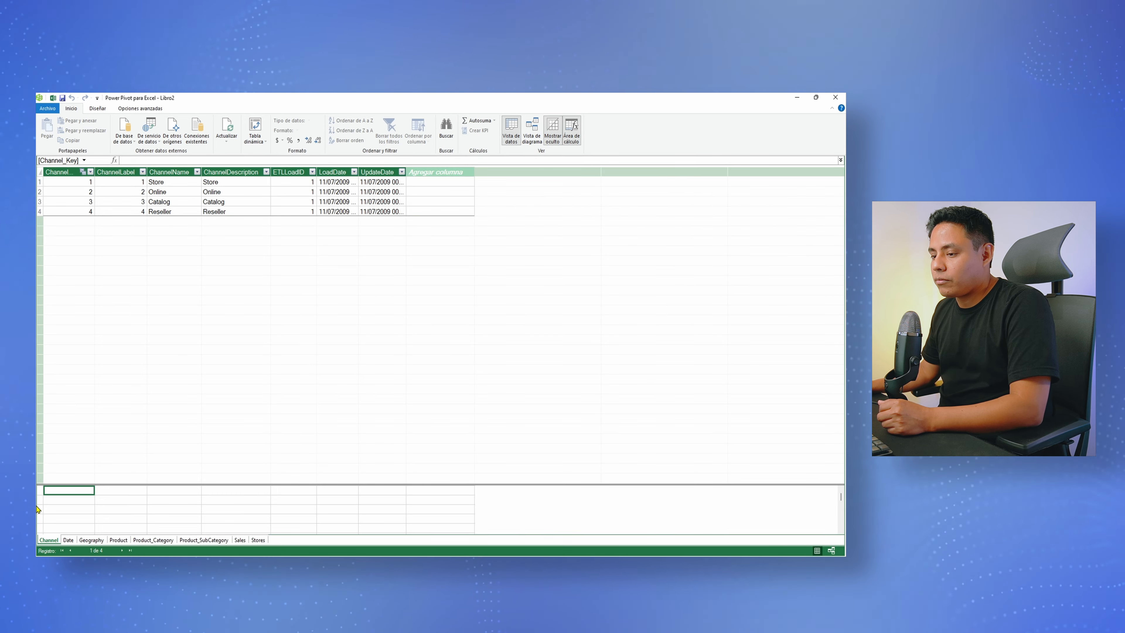
{"action": "left_click", "coordinate": [239, 540]}
{"action": "left_click", "coordinate": [64, 309]}
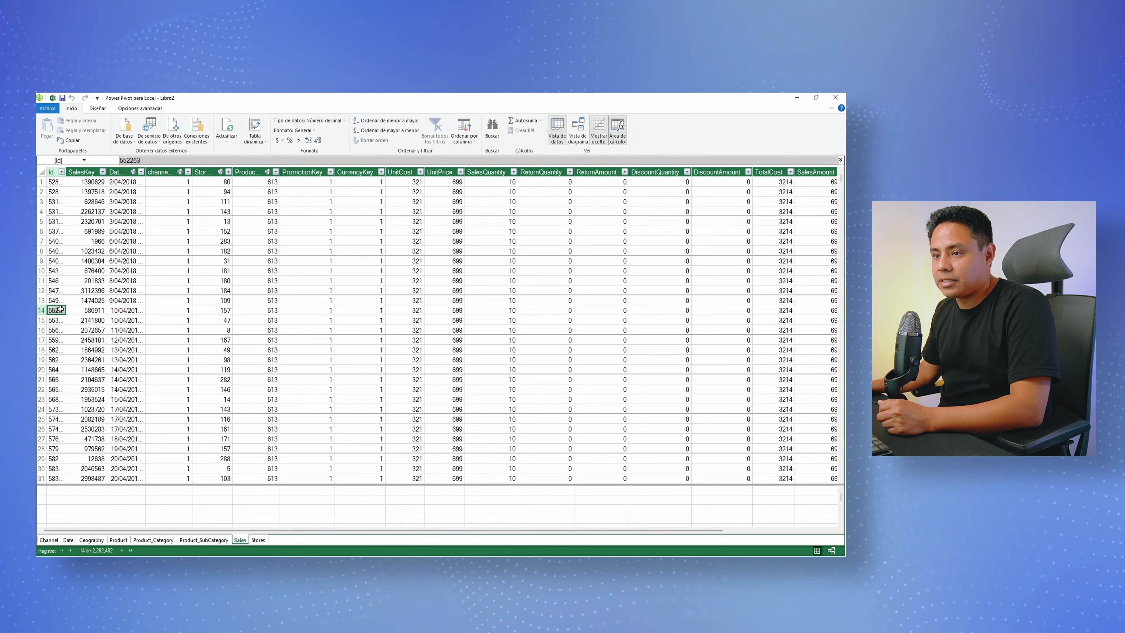
{"action": "key", "text": "ctrl+Down"}
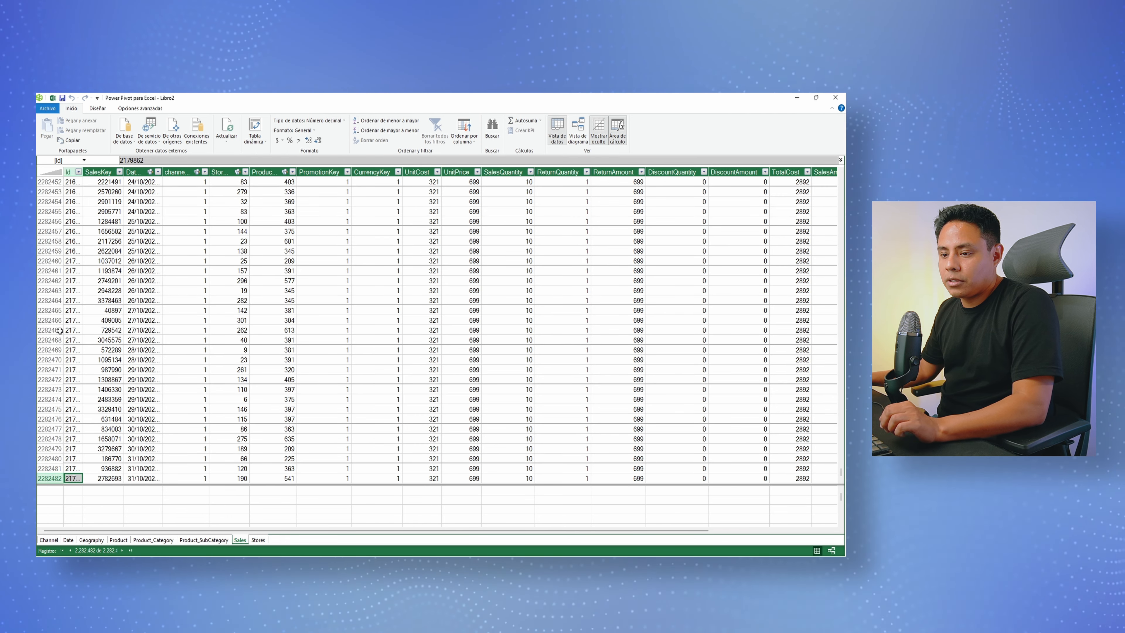
{"action": "scroll", "coordinate": [52, 438], "scroll_direction": "down", "scroll_amount": 2}
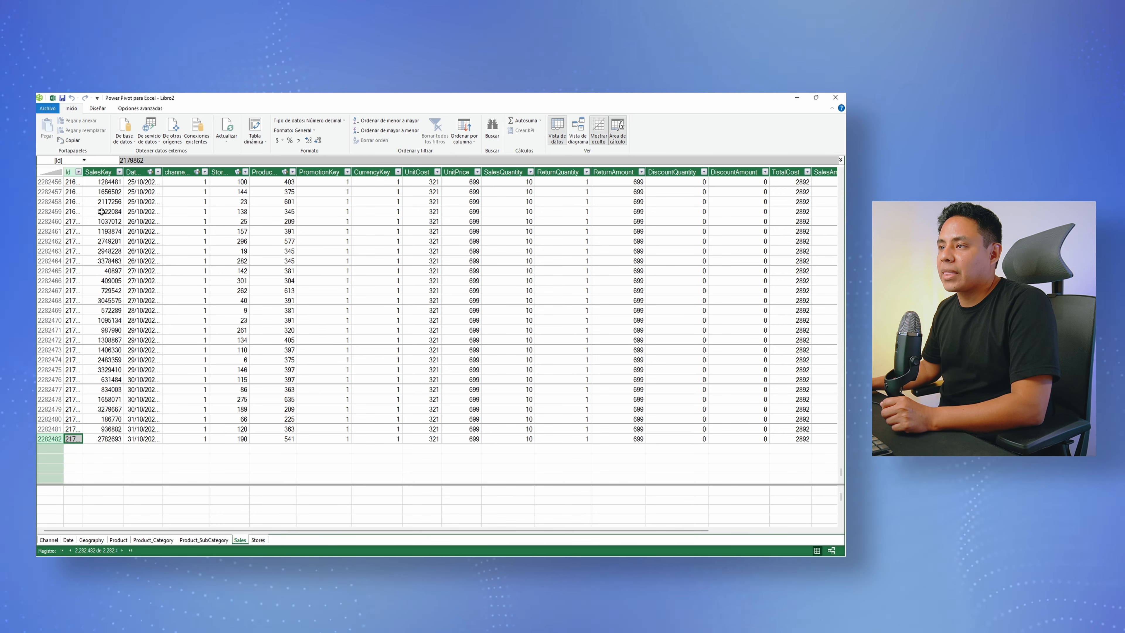
- Create a PivotTable from the data model on a new worksheet and show its field list
{"action": "left_click", "coordinate": [257, 141]}
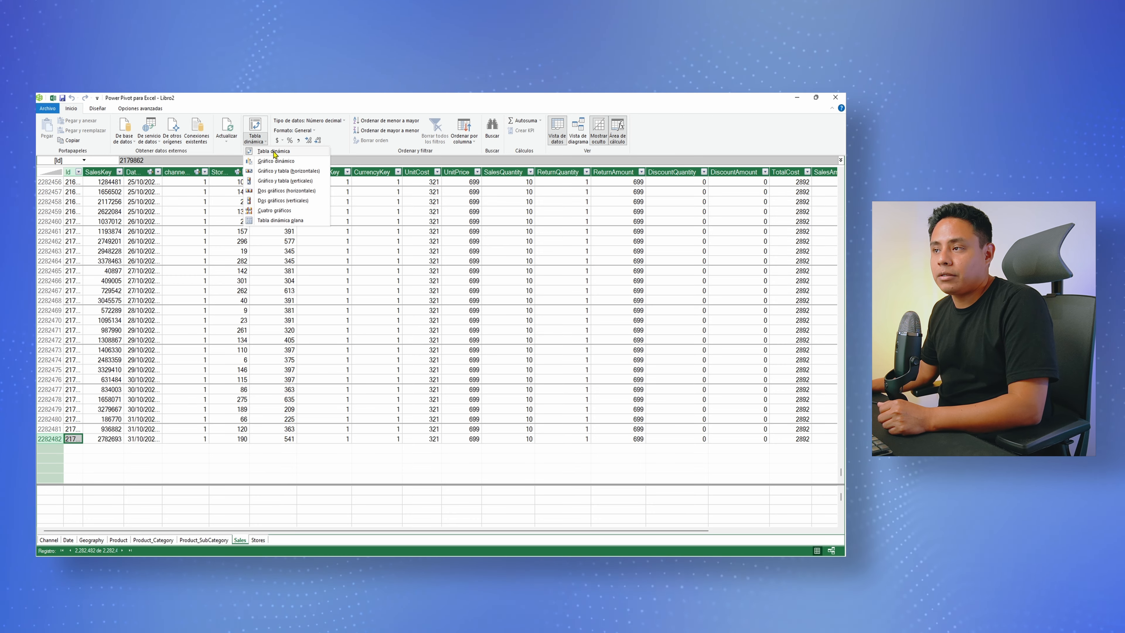
{"action": "left_click", "coordinate": [273, 151]}
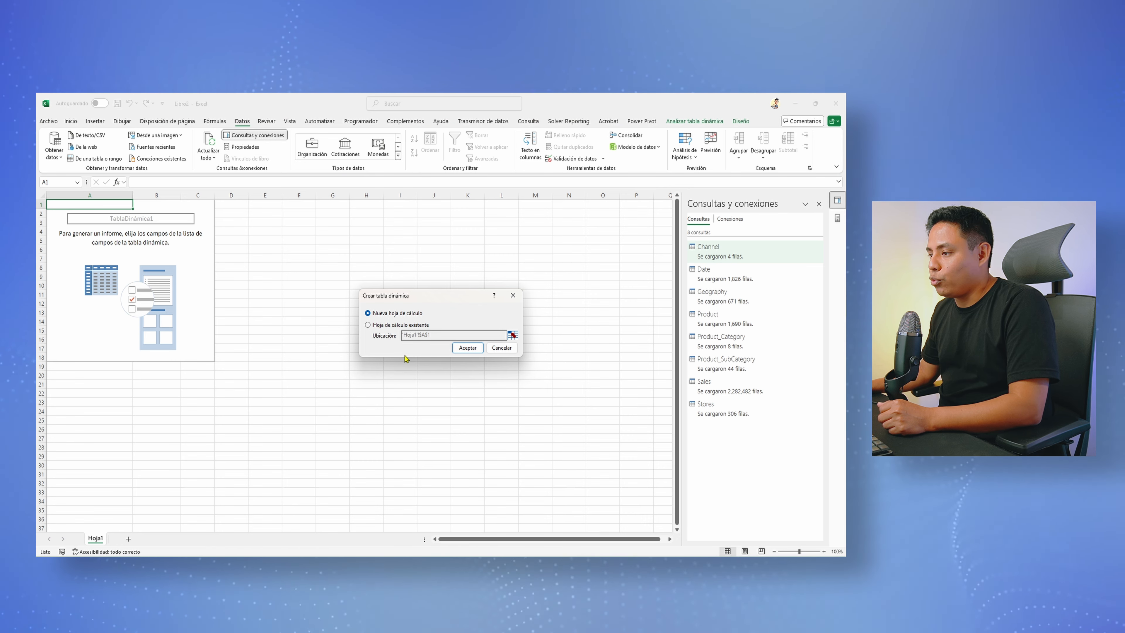
{"action": "left_click", "coordinate": [466, 347]}
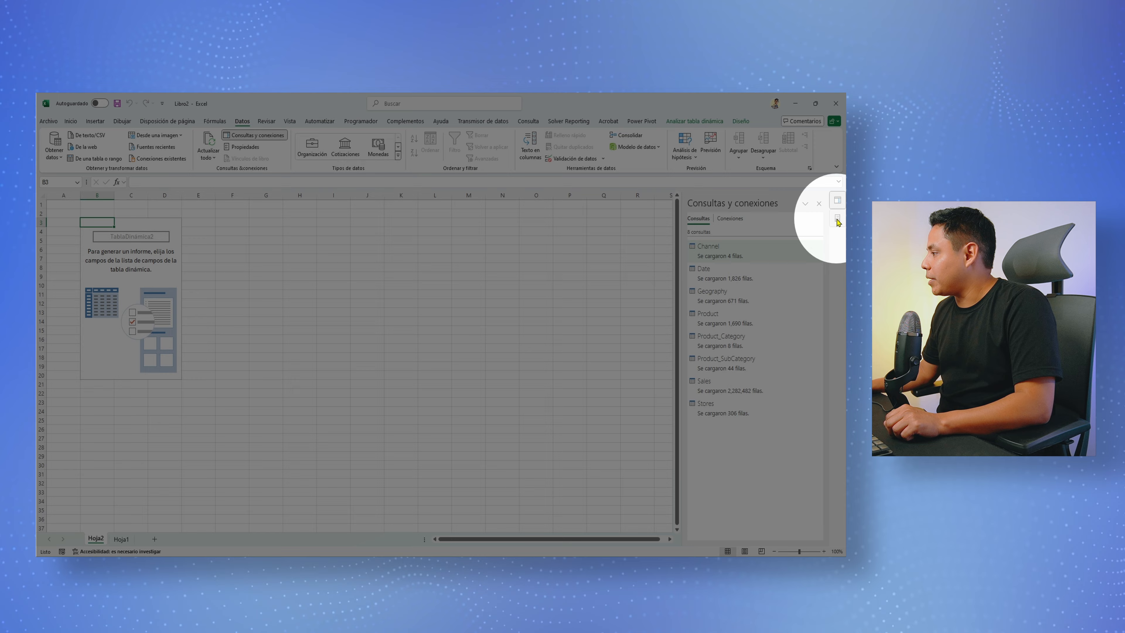
{"action": "left_click", "coordinate": [837, 220]}
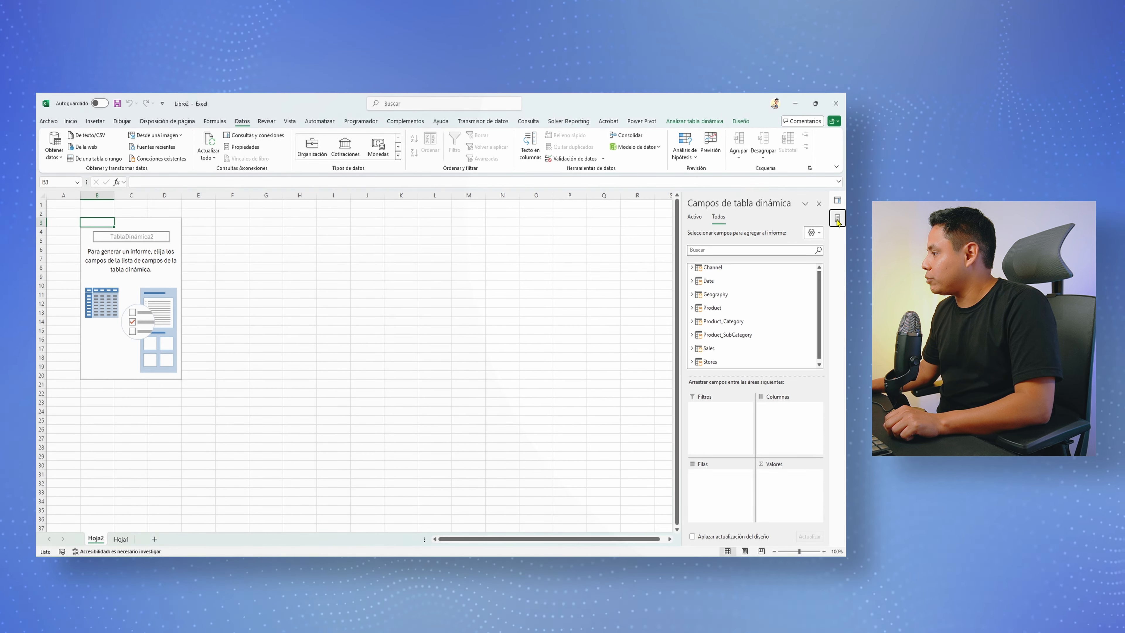
- Add ProductCategoryName from the Product_Category table to the PivotTable rows
{"action": "scroll", "coordinate": [710, 355], "scroll_direction": "down", "scroll_amount": 1}
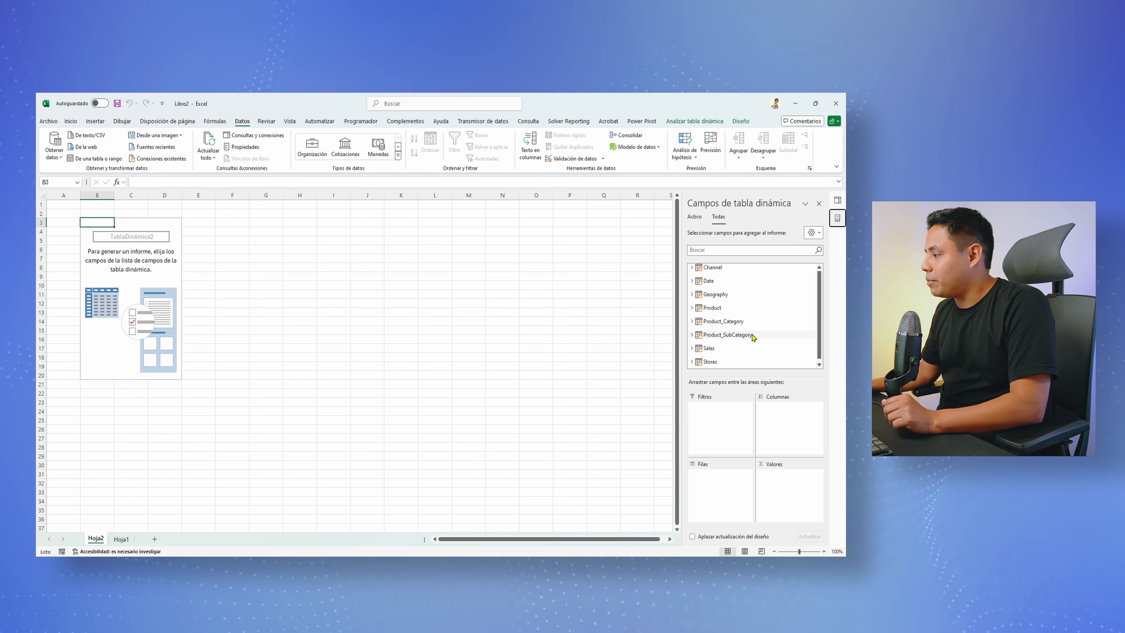
{"action": "left_click", "coordinate": [691, 322]}
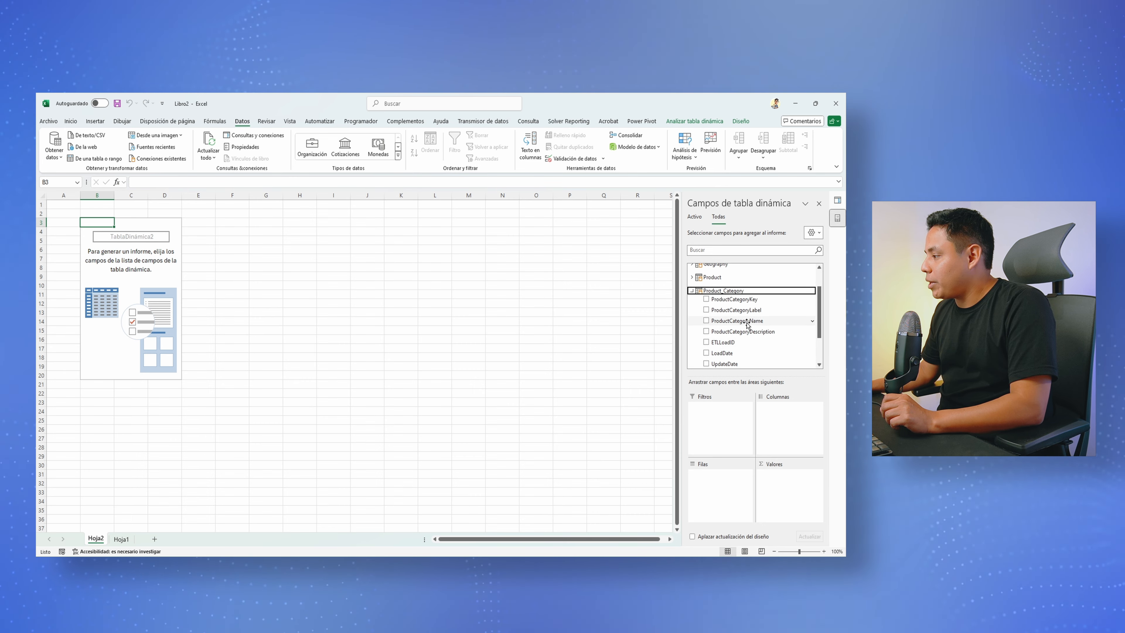
{"action": "left_click_drag", "start_coordinate": [733, 486], "coordinate": [735, 487]}
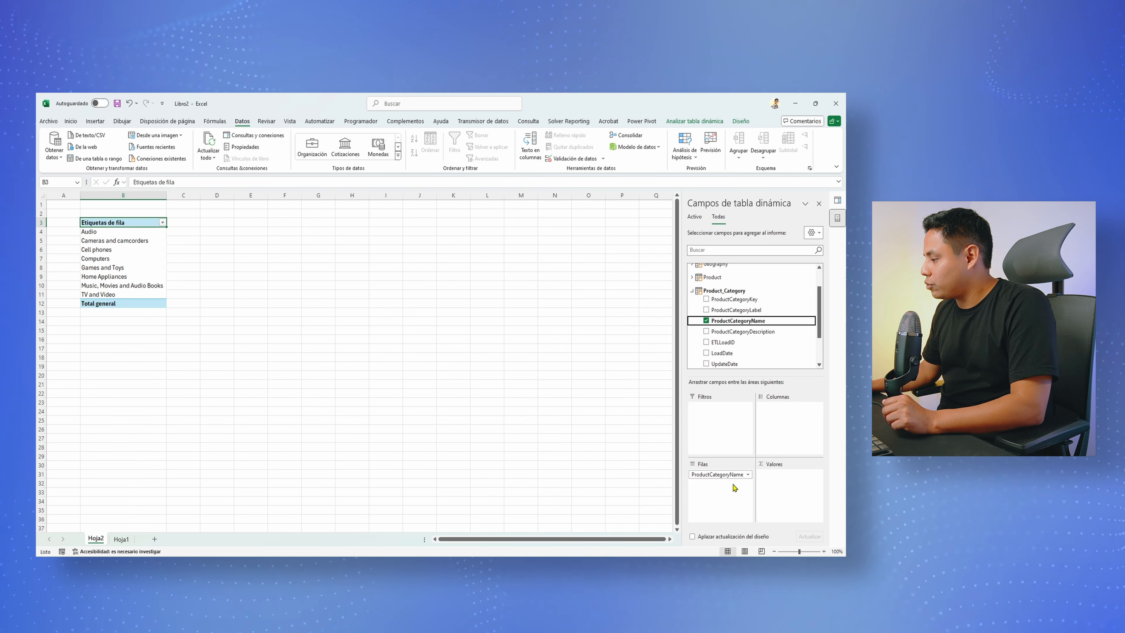
- Collapse Product_Category and add SalesAmount from the Sales table to the PivotTable values
{"action": "left_click", "coordinate": [691, 290]}
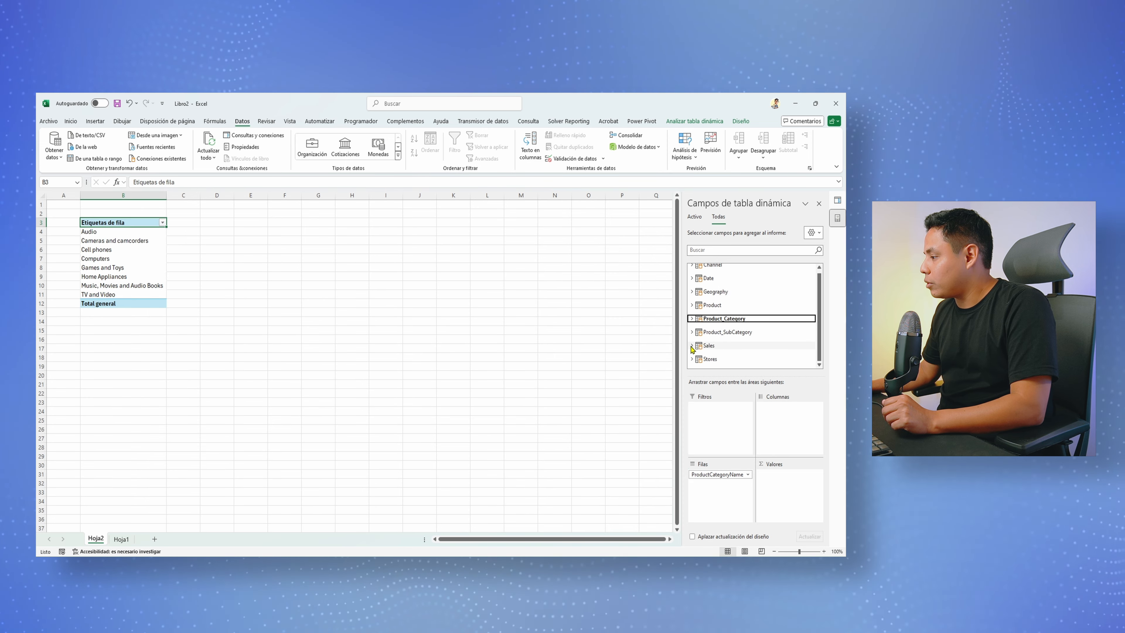
{"action": "left_click", "coordinate": [691, 345]}
{"action": "scroll", "coordinate": [774, 336], "scroll_direction": "down", "scroll_amount": 3}
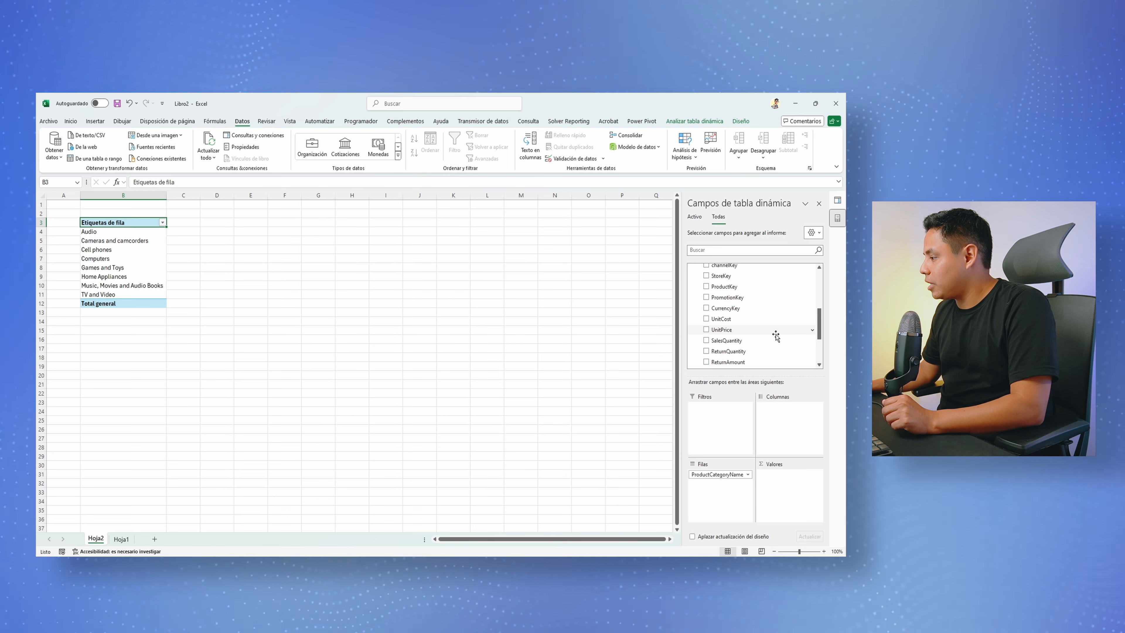
{"action": "scroll", "coordinate": [776, 339], "scroll_direction": "down", "scroll_amount": 2}
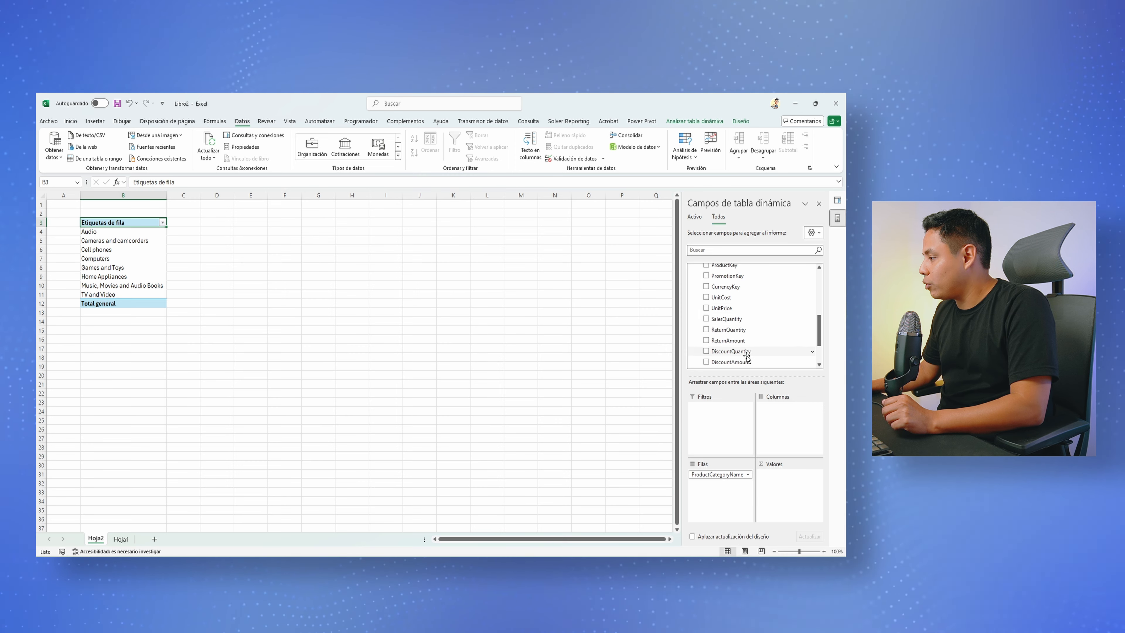
{"action": "scroll", "coordinate": [733, 324], "scroll_direction": "down", "scroll_amount": 2}
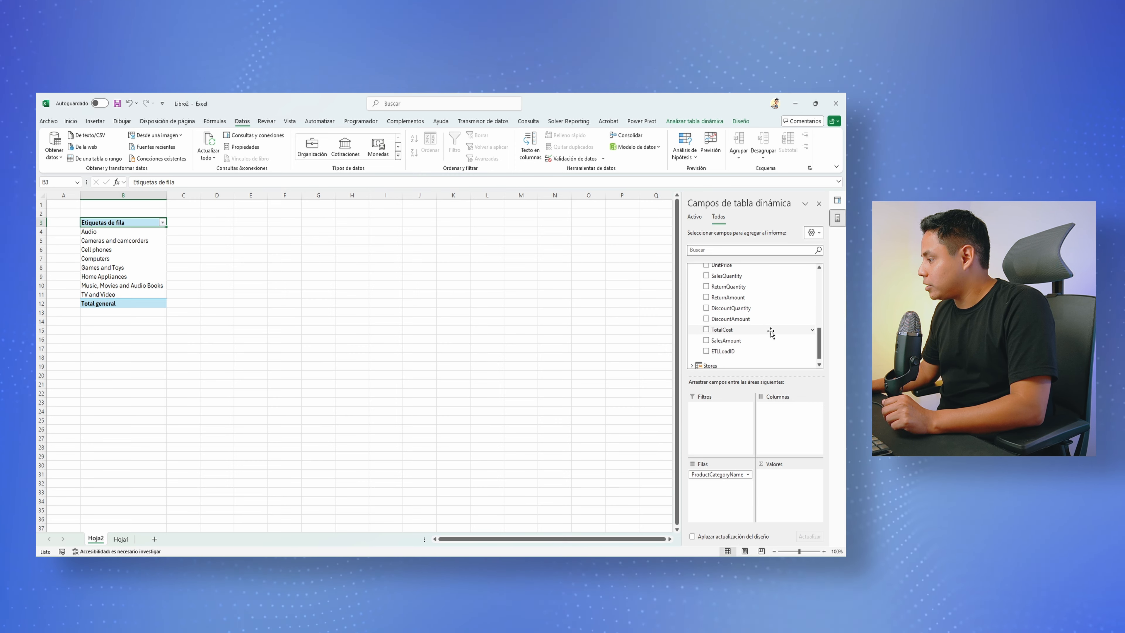
{"action": "left_click", "coordinate": [732, 342]}
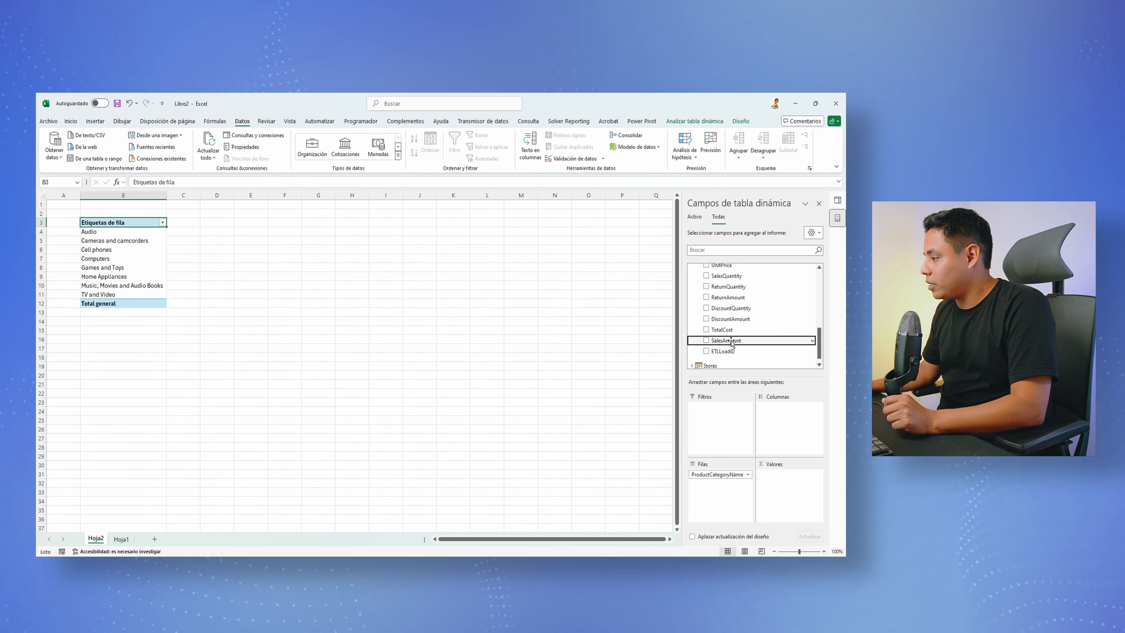
{"action": "left_click_drag", "start_coordinate": [730, 343], "coordinate": [764, 413]}
{"action": "left_click_drag", "start_coordinate": [784, 486], "coordinate": [784, 487]}
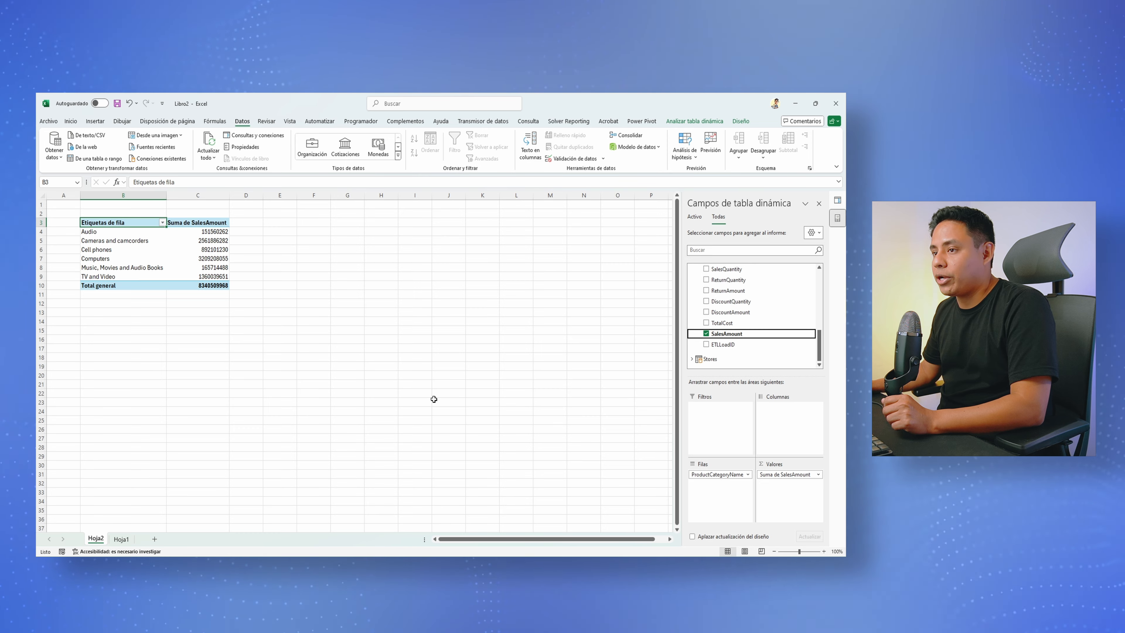
- Format the SalesAmount figures and the grand total with thousands separators and no decimals
{"action": "left_click_drag", "start_coordinate": [200, 231], "coordinate": [204, 276]}
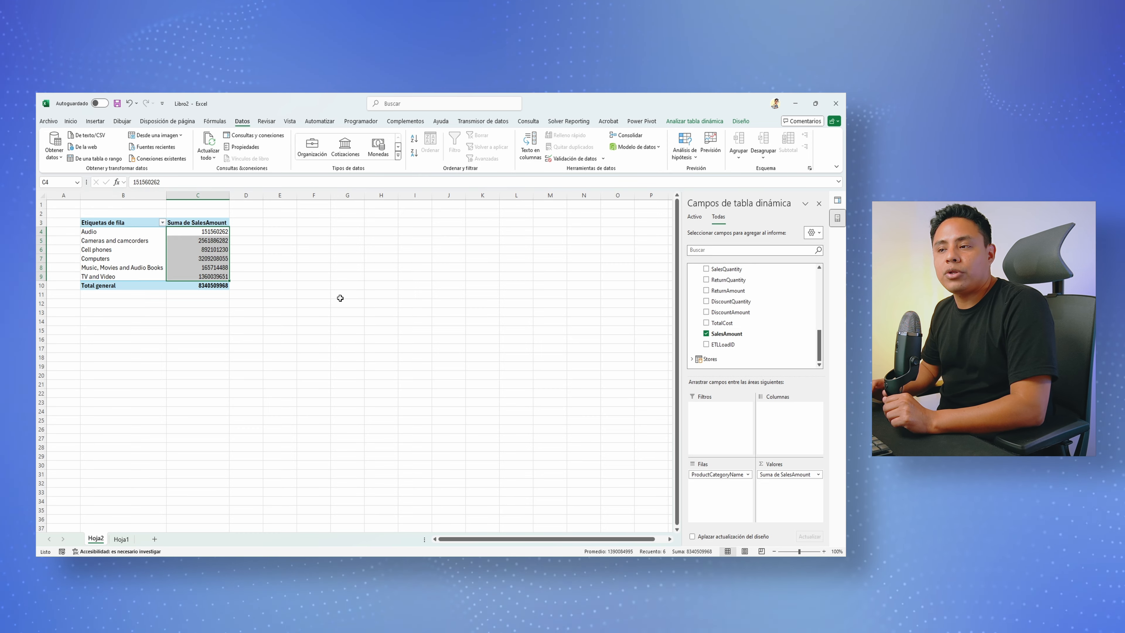
{"action": "left_click", "coordinate": [71, 121]}
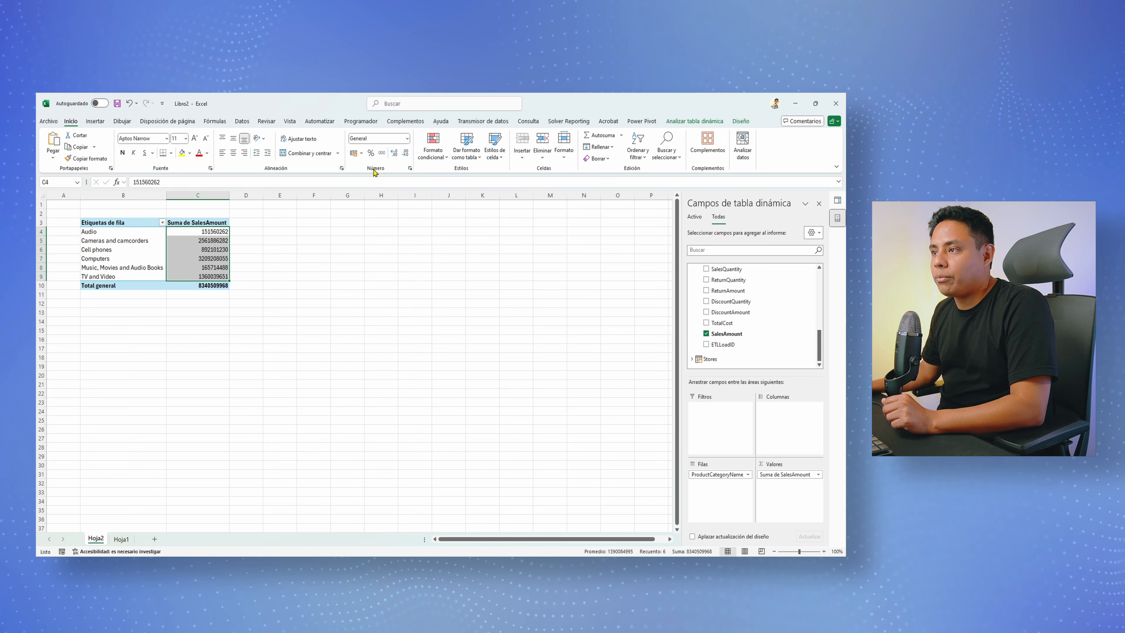
{"action": "left_click", "coordinate": [382, 156]}
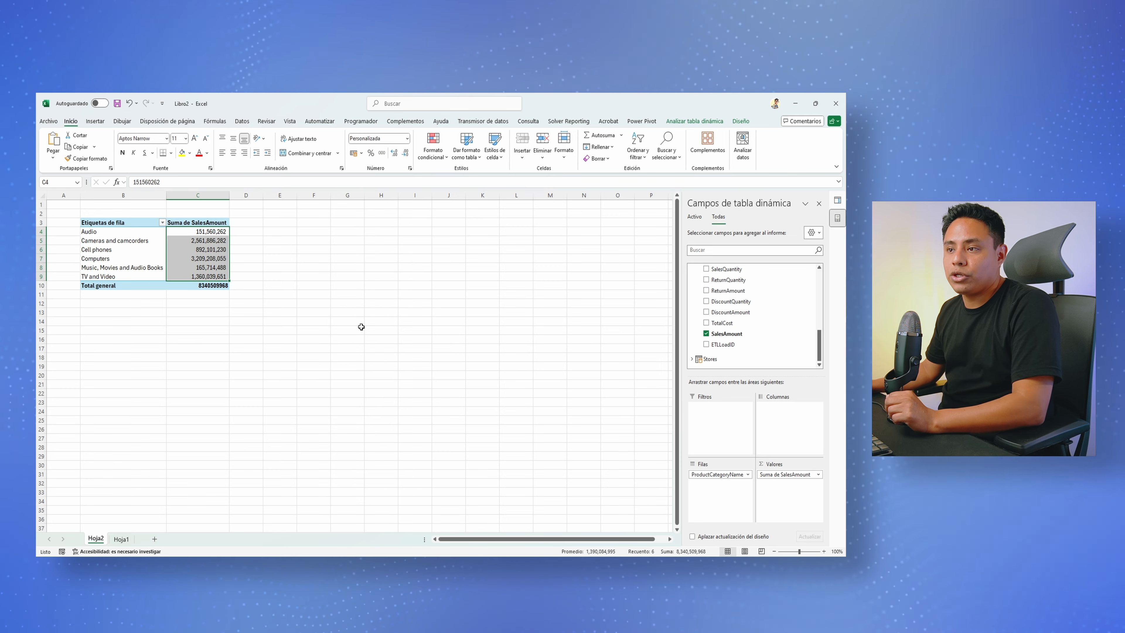
{"action": "left_click", "coordinate": [214, 285]}
{"action": "left_click", "coordinate": [381, 153]}
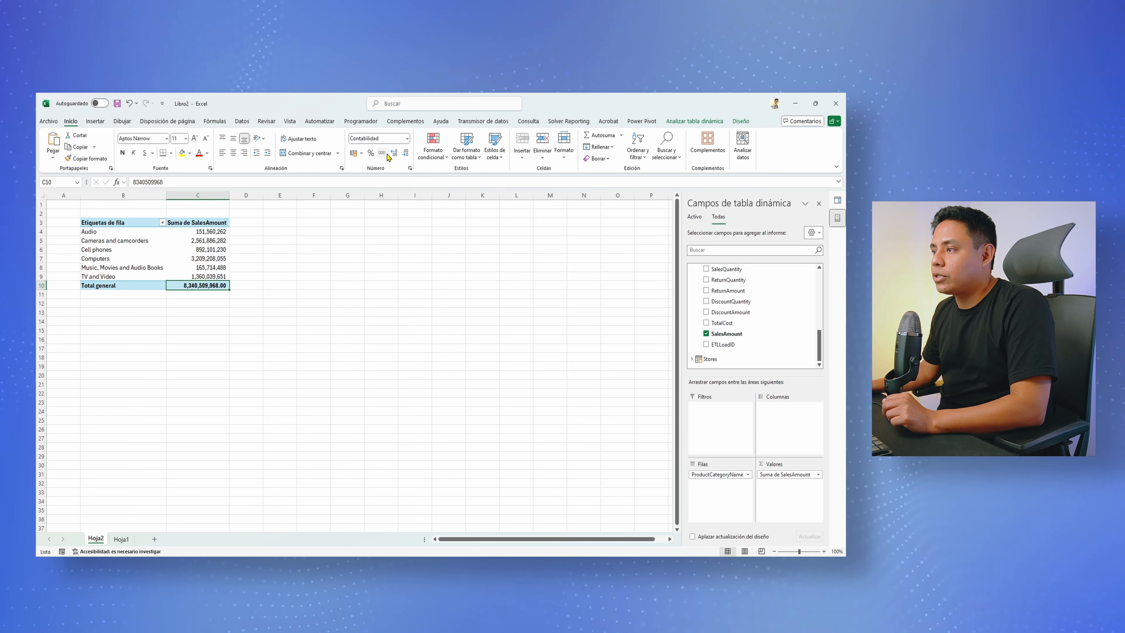
{"action": "left_click", "coordinate": [405, 153]}
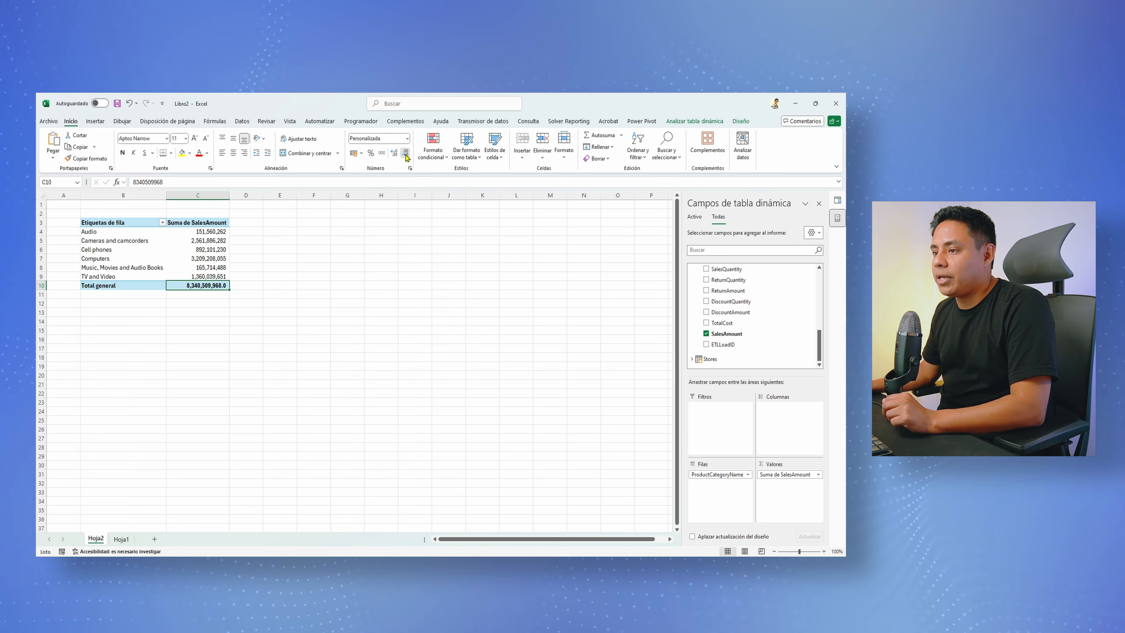
{"action": "left_click", "coordinate": [208, 233]}
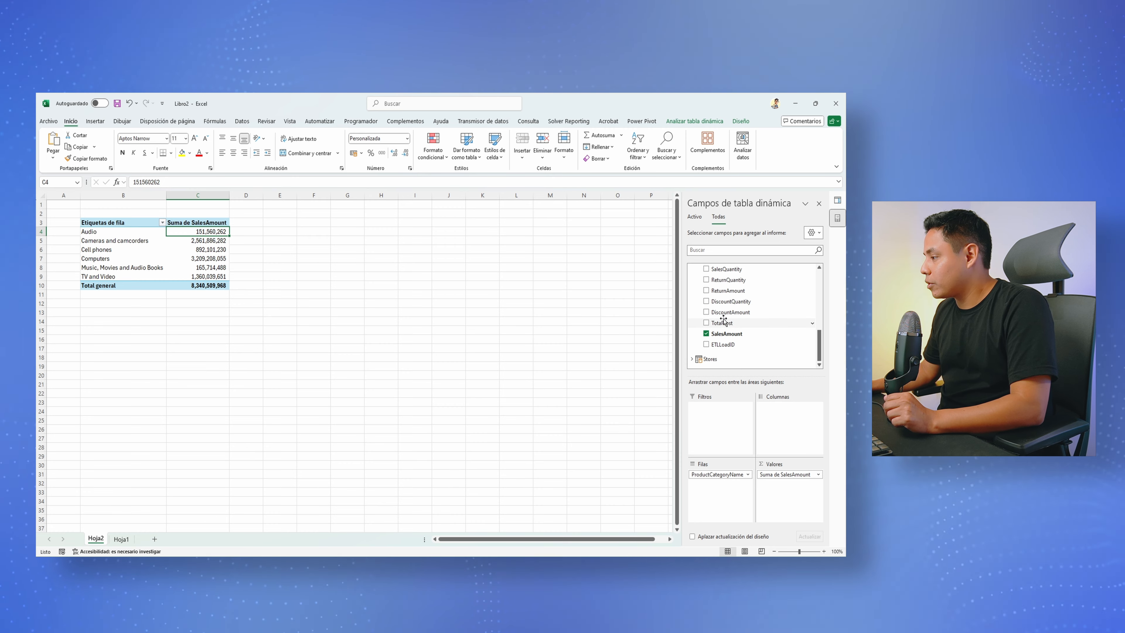
- Collapse the Sales fields and add Año from the Date table as a PivotTable report filter
{"action": "scroll", "coordinate": [724, 322], "scroll_direction": "up", "scroll_amount": 3}
{"action": "left_click", "coordinate": [691, 303]}
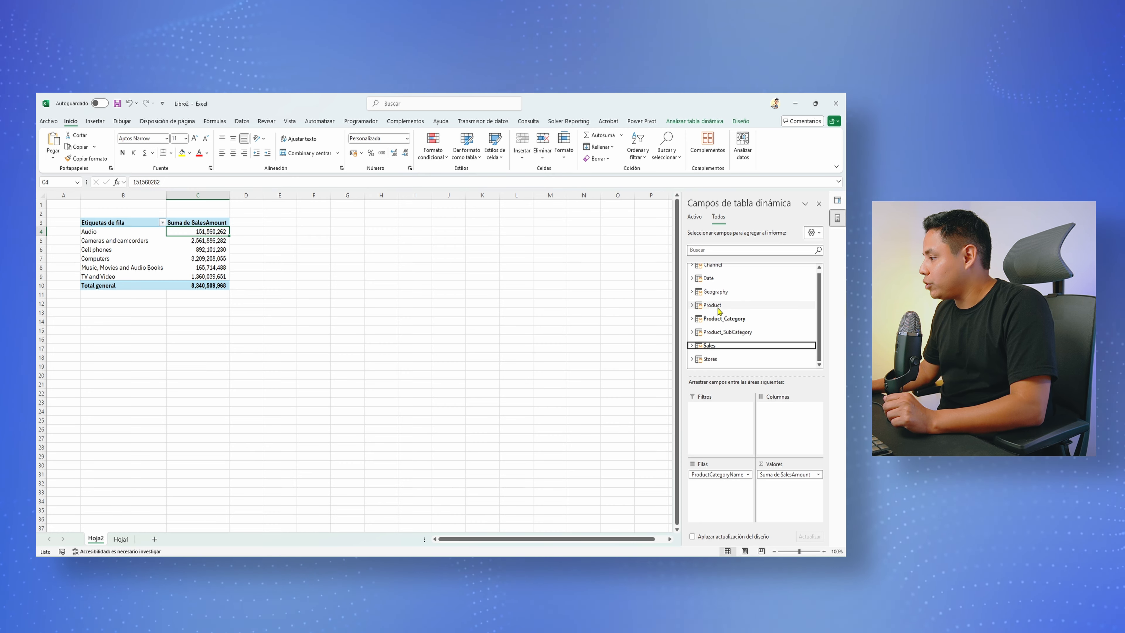
{"action": "left_click", "coordinate": [691, 280]}
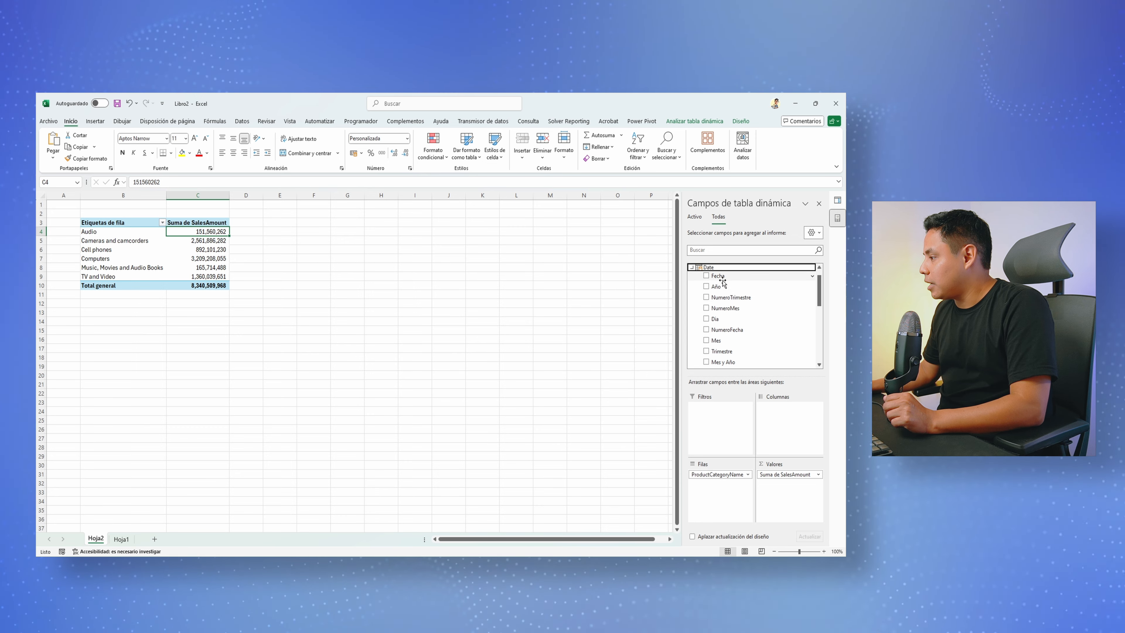
{"action": "scroll", "coordinate": [726, 310], "scroll_direction": "down", "scroll_amount": 1}
{"action": "left_click_drag", "start_coordinate": [716, 279], "coordinate": [731, 416]}
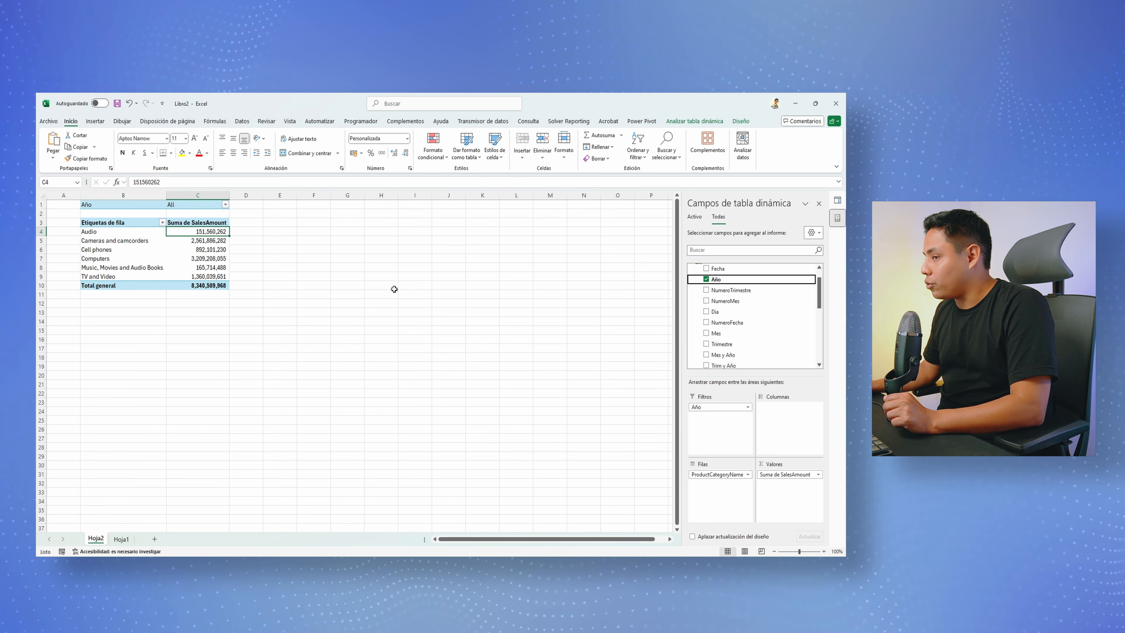
- Filter the PivotTable by Año to 2019 and select the category sales amounts
{"action": "left_click", "coordinate": [199, 201]}
{"action": "left_click", "coordinate": [225, 204]}
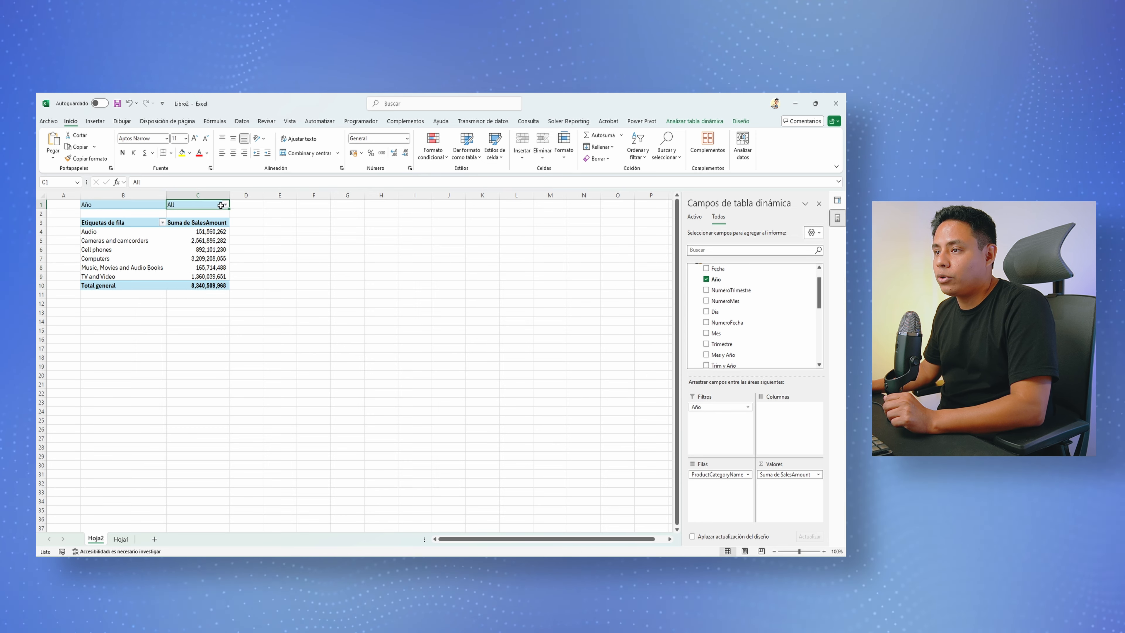
{"action": "left_click", "coordinate": [135, 229]}
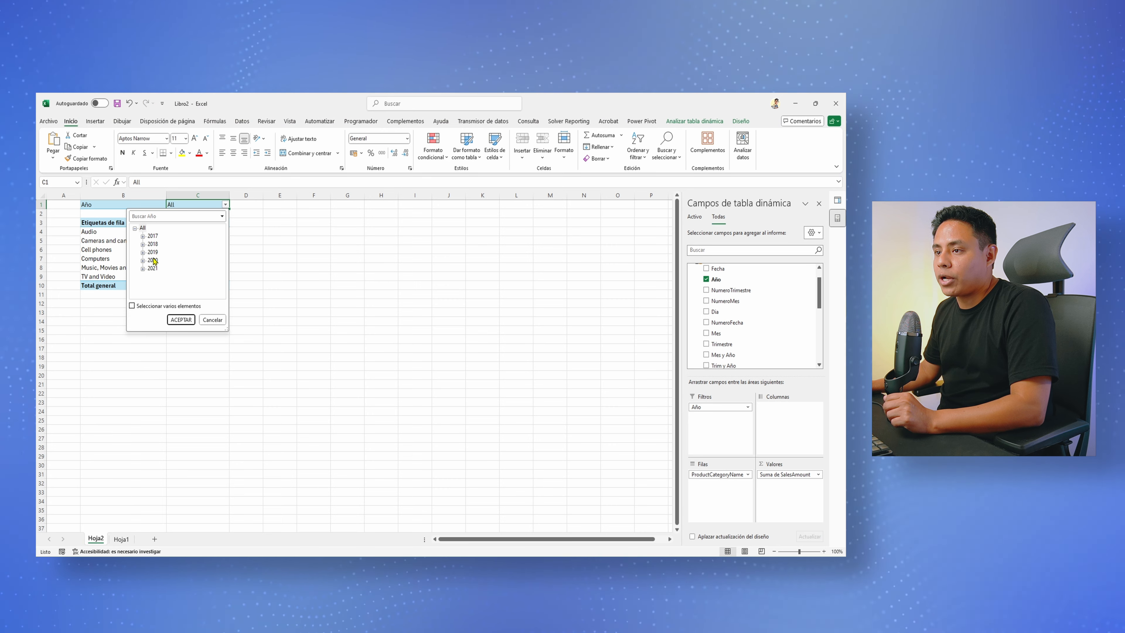
{"action": "left_click", "coordinate": [153, 252]}
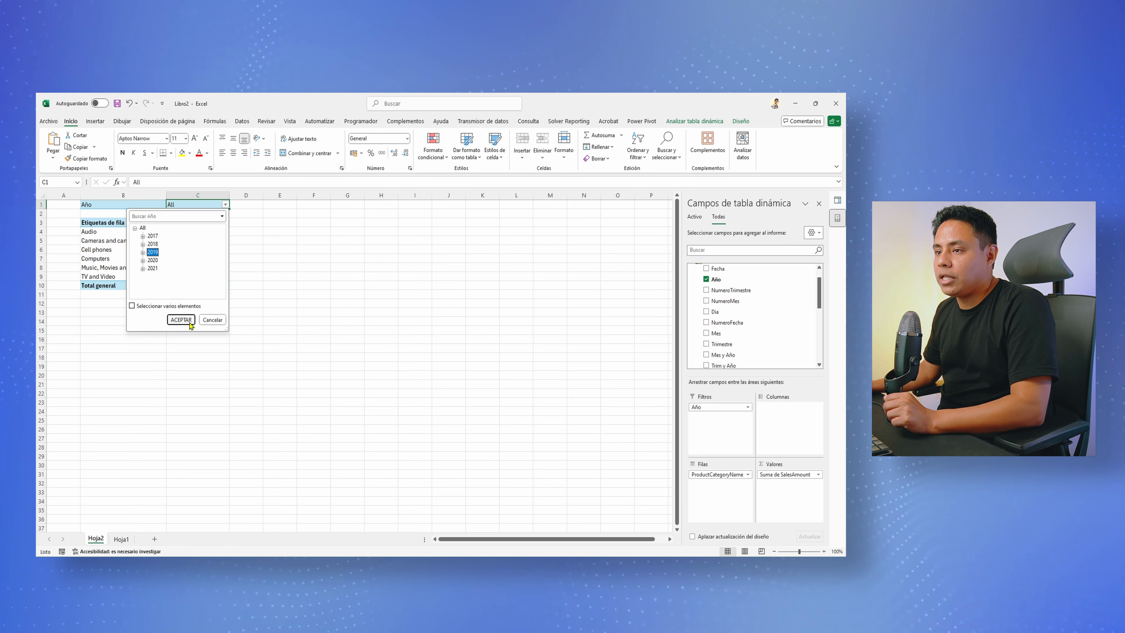
{"action": "left_click", "coordinate": [180, 320]}
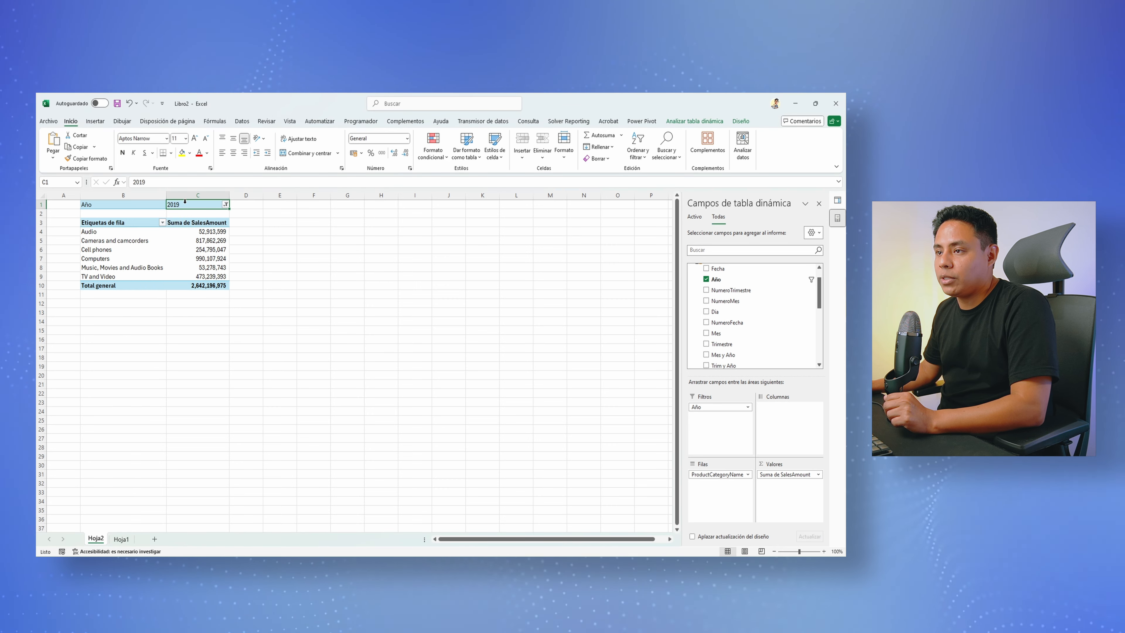
{"action": "left_click", "coordinate": [209, 232]}
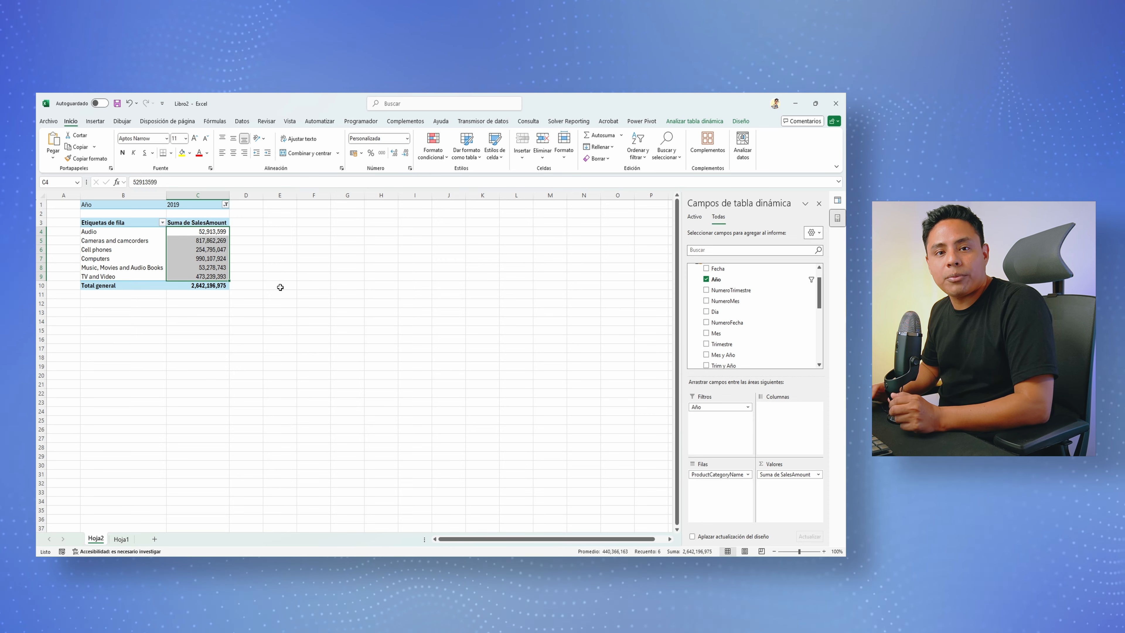
- Add Mes from the Date table to the PivotTable columns to split the category sales by month
{"action": "scroll", "coordinate": [708, 310], "scroll_direction": "up", "scroll_amount": 1}
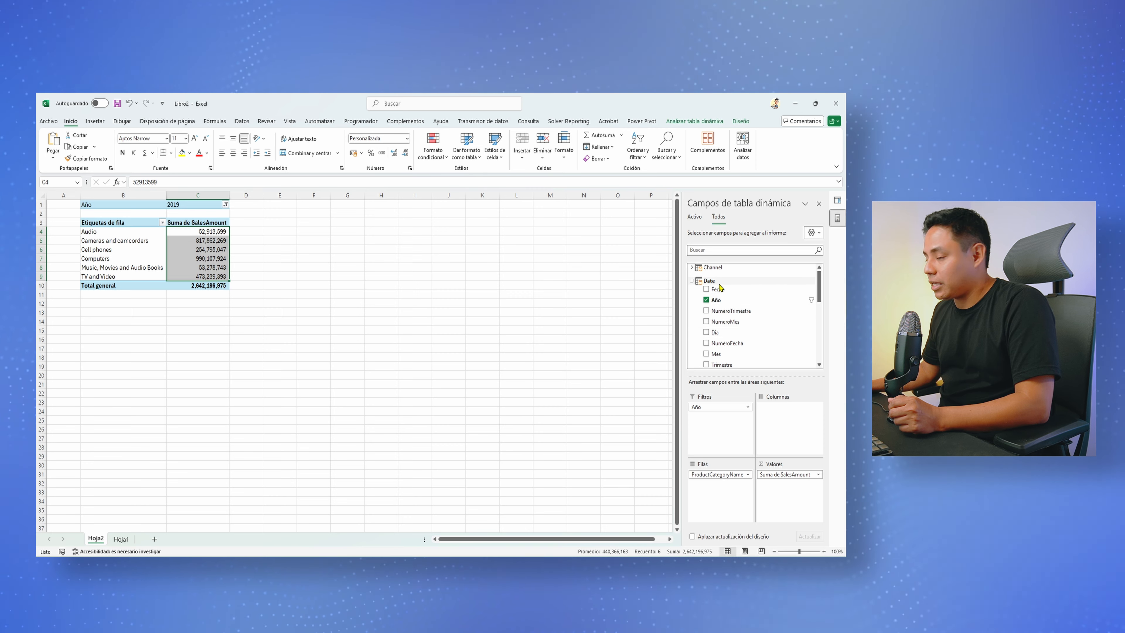
{"action": "scroll", "coordinate": [750, 323], "scroll_direction": "down", "scroll_amount": 1}
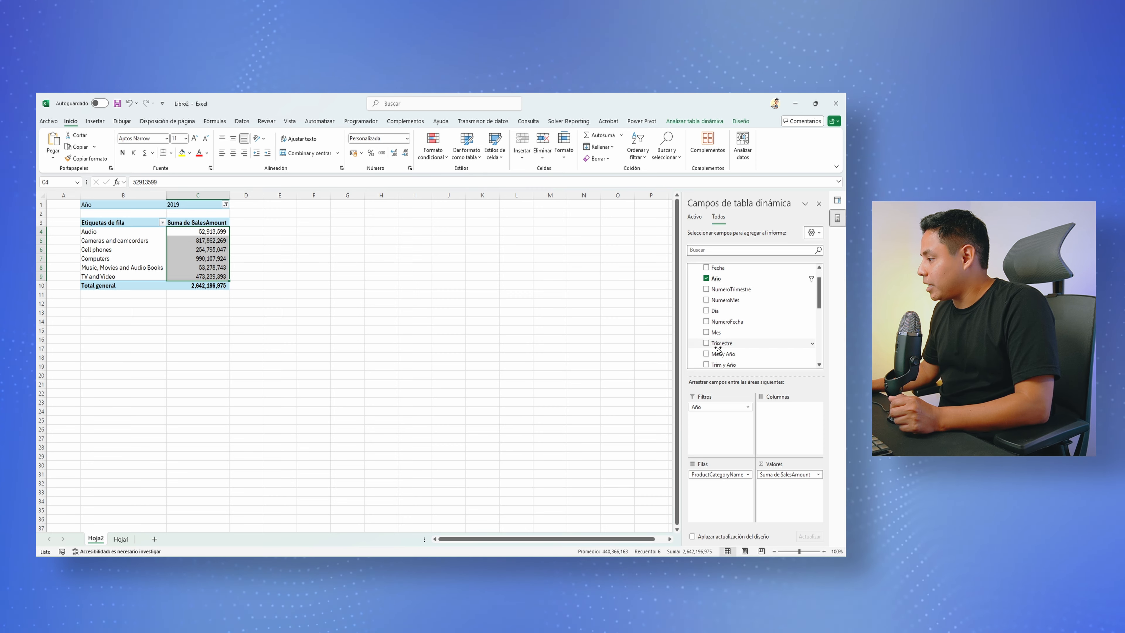
{"action": "left_click_drag", "start_coordinate": [722, 327], "coordinate": [783, 426]}
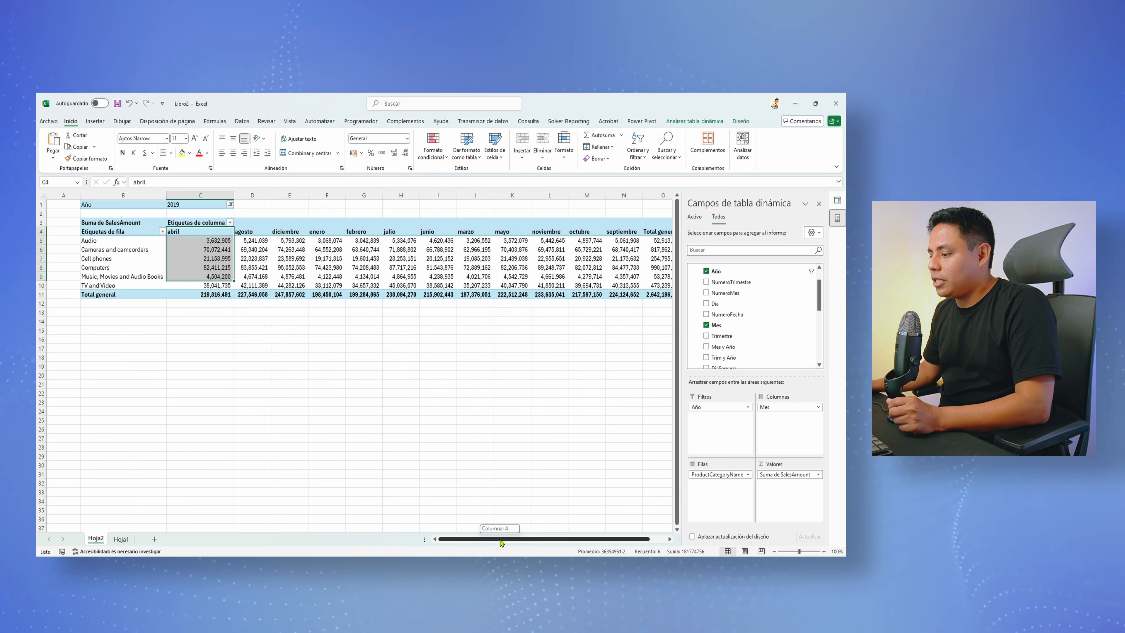
- In the Power Pivot window, set the Date table's Mes column to sort by NumeroMes
{"action": "left_click_drag", "start_coordinate": [501, 543], "coordinate": [518, 541]}
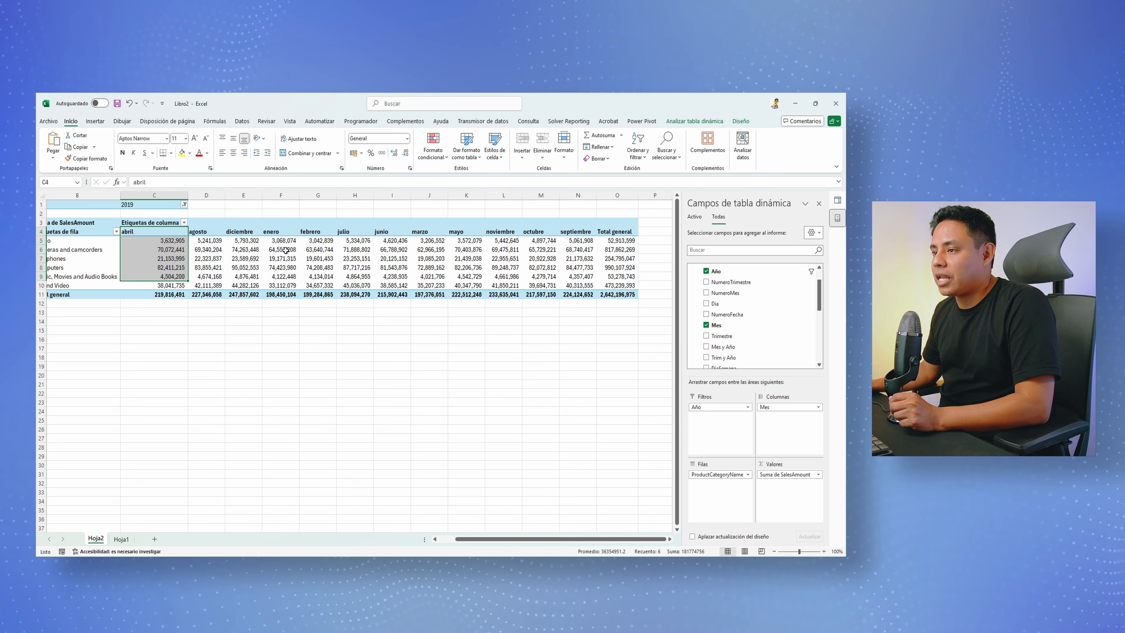
{"action": "left_click", "coordinate": [277, 232]}
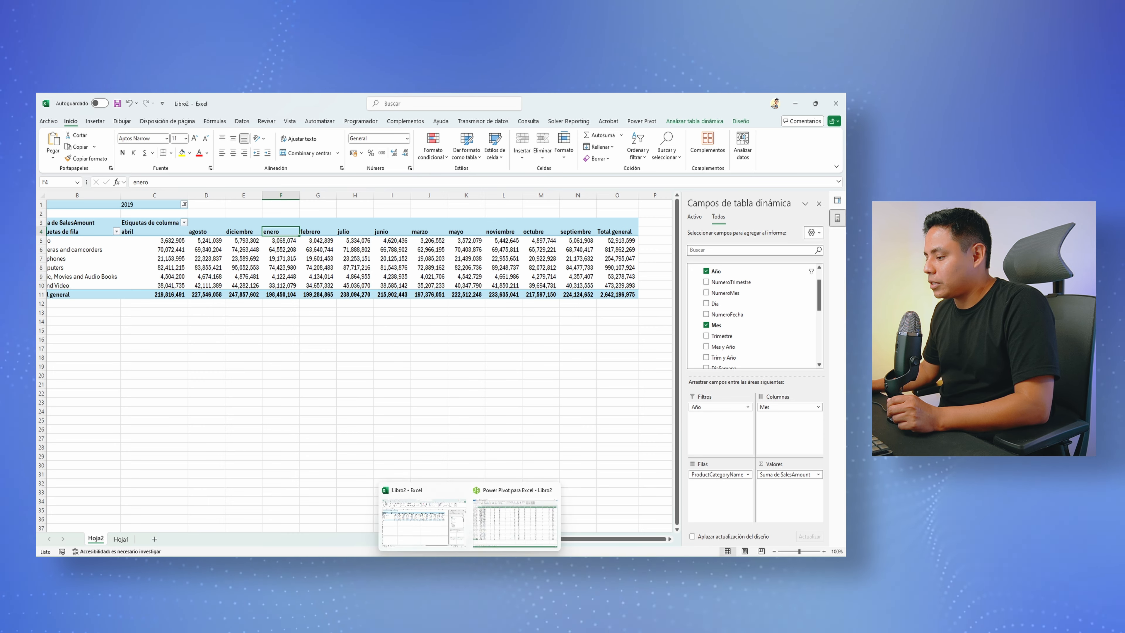
{"action": "left_click", "coordinate": [516, 522]}
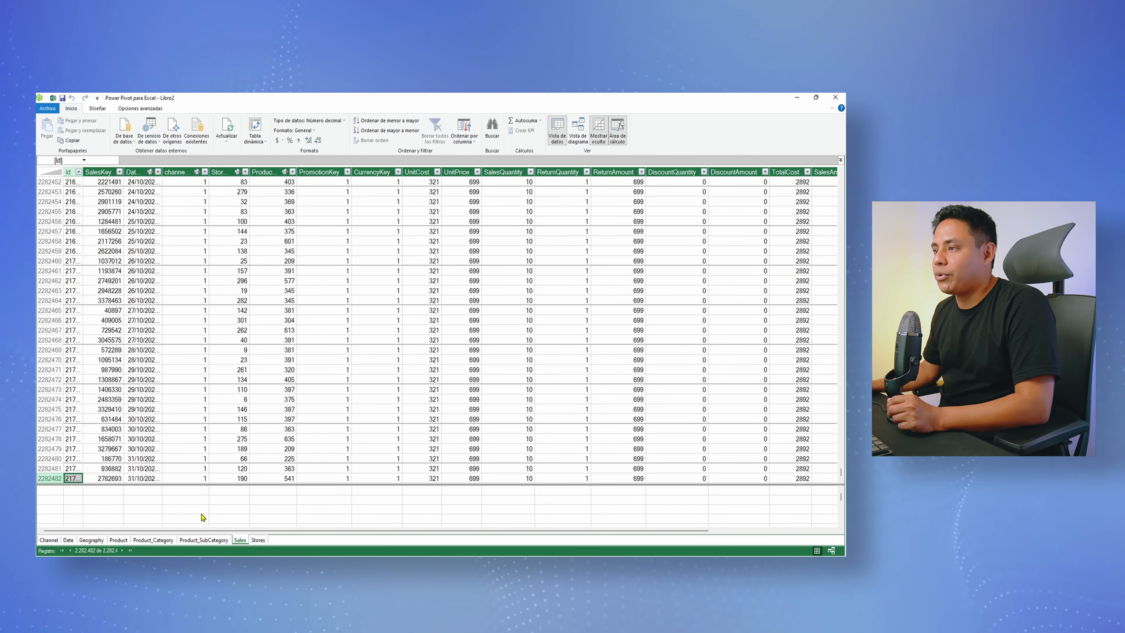
{"action": "left_click", "coordinate": [69, 539]}
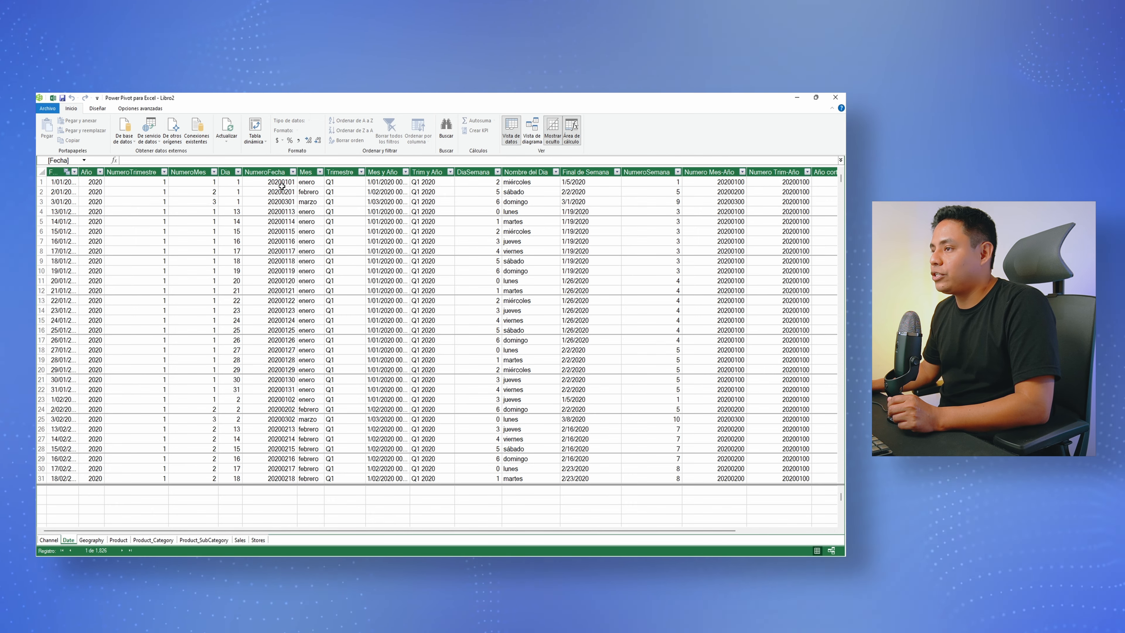
{"action": "left_click", "coordinate": [305, 174]}
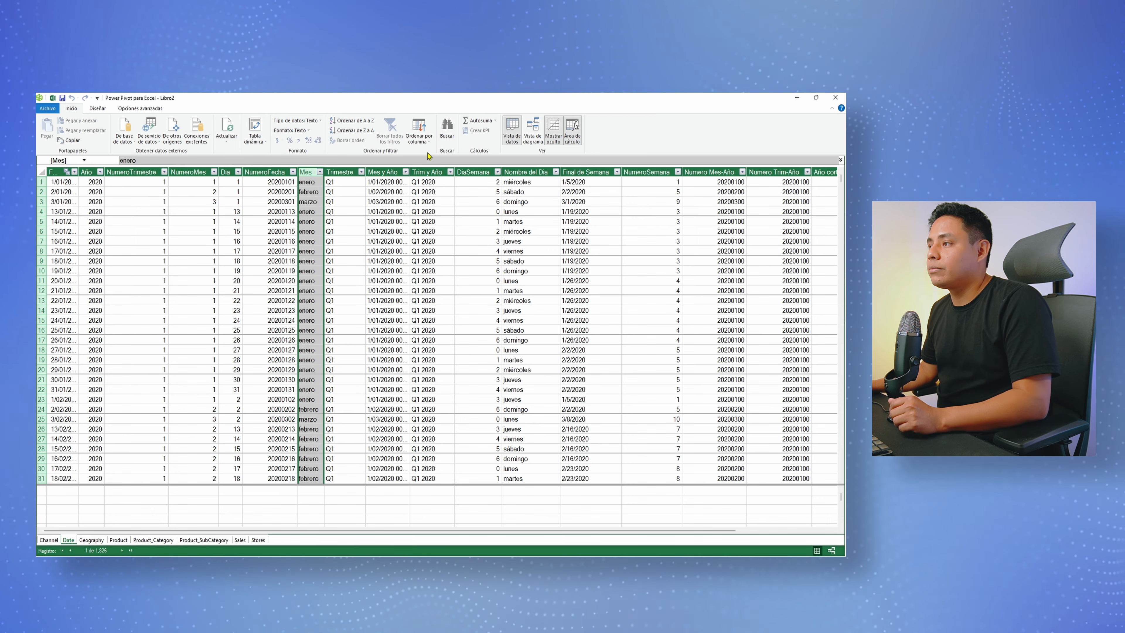
{"action": "left_click", "coordinate": [428, 141]}
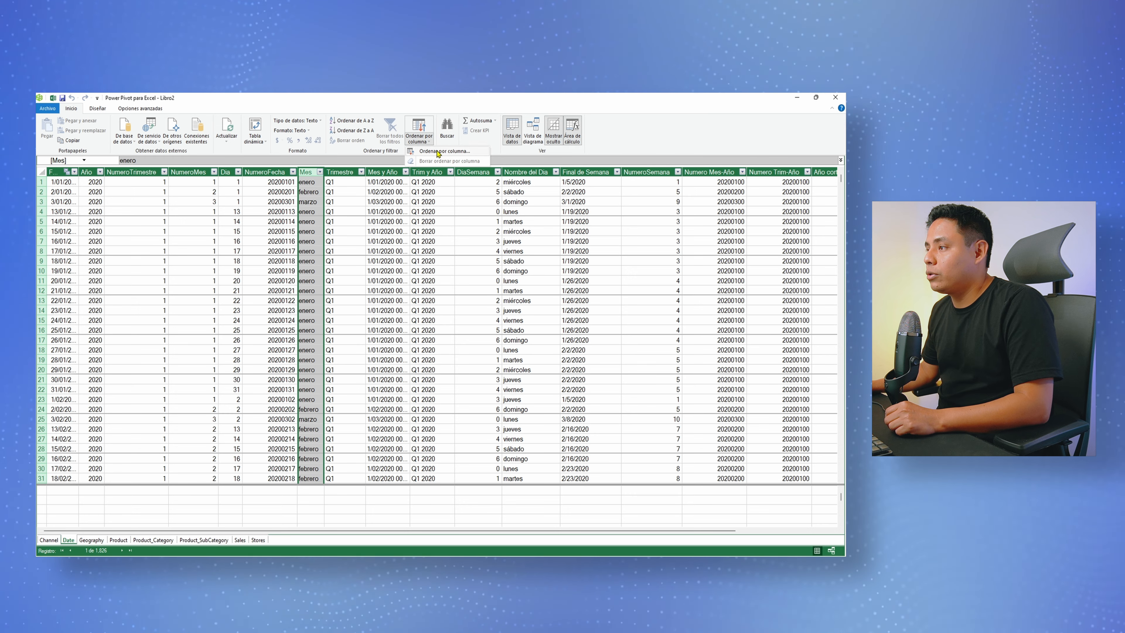
{"action": "left_click", "coordinate": [440, 151]}
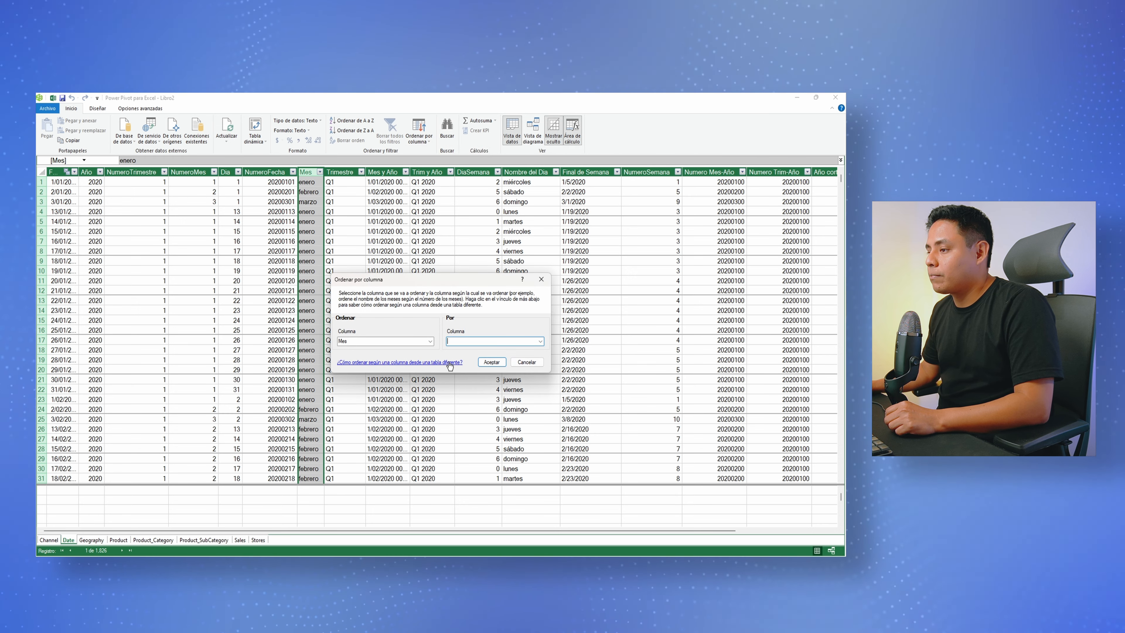
{"action": "left_click", "coordinate": [541, 342]}
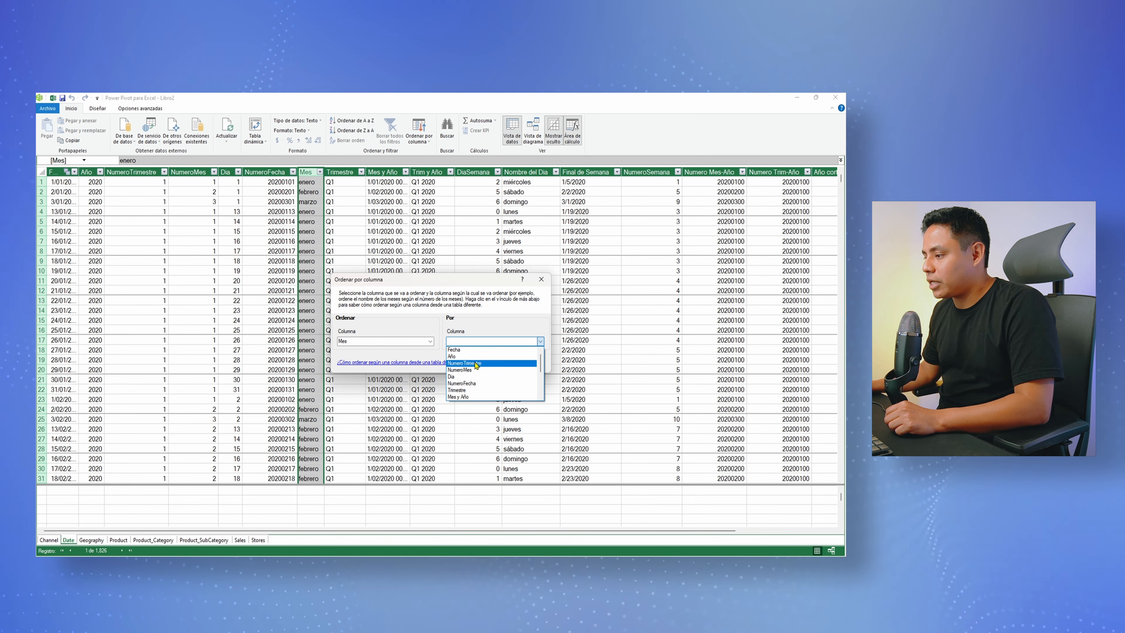
{"action": "left_click", "coordinate": [460, 369]}
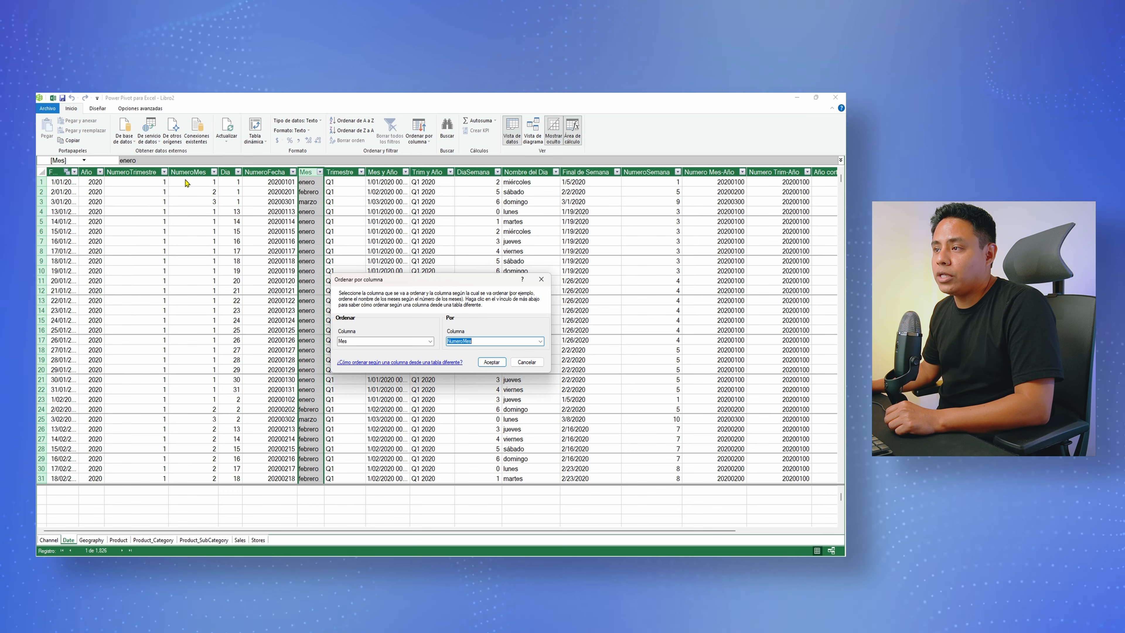
{"action": "left_click", "coordinate": [490, 363]}
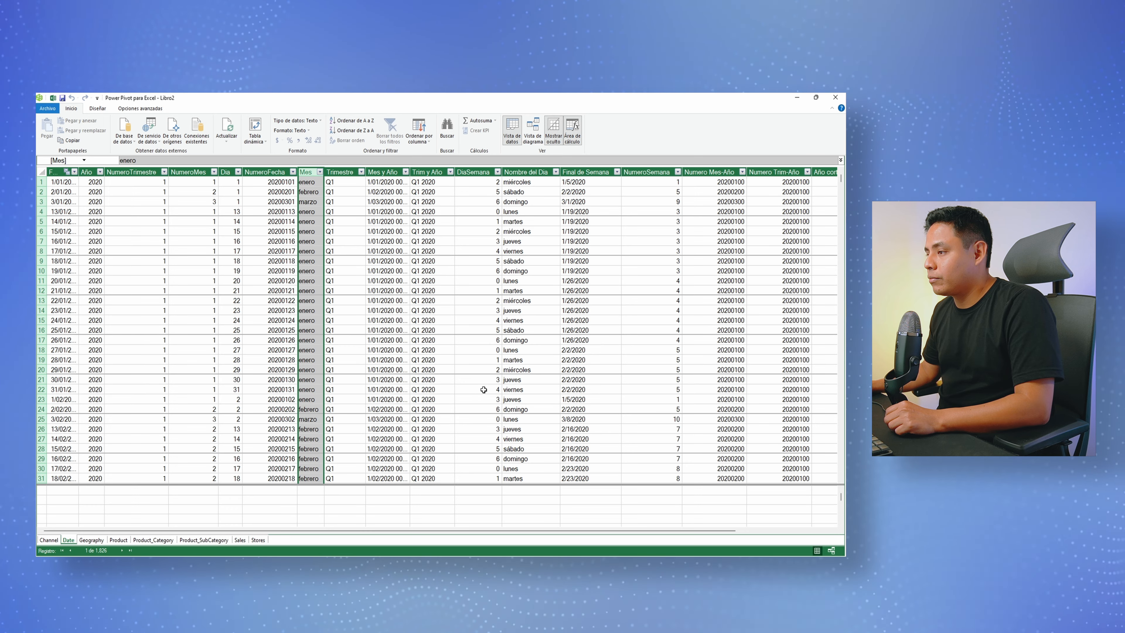
- Return to the Excel workbook and narrow the empty column A beside the PivotTable
{"action": "left_click", "coordinate": [796, 101]}
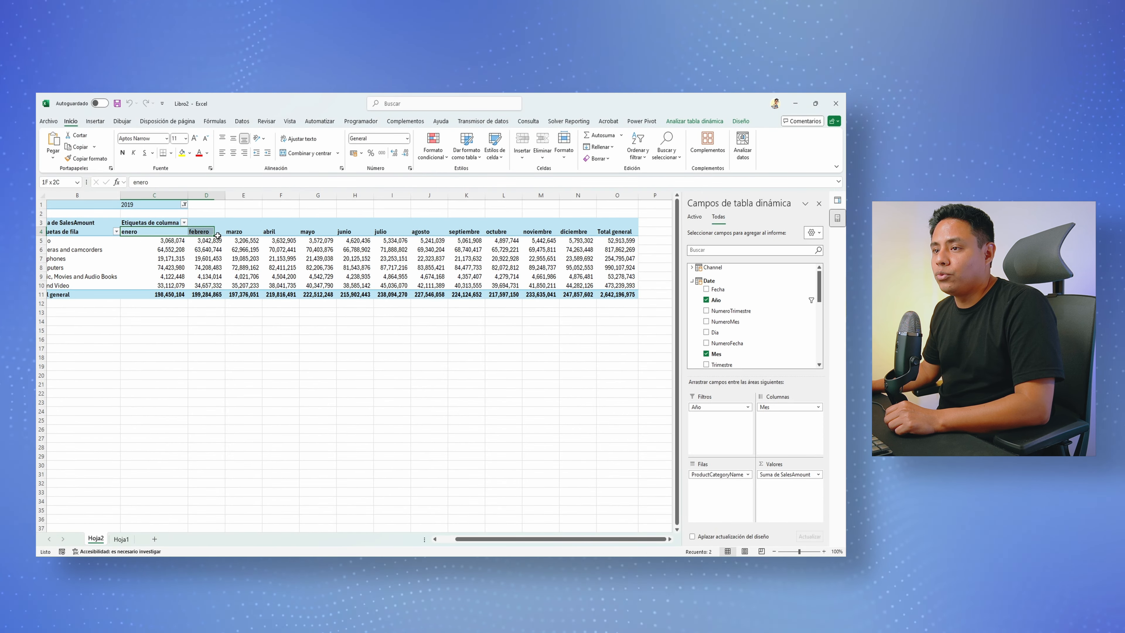
{"action": "left_click_drag", "start_coordinate": [217, 236], "coordinate": [628, 294]}
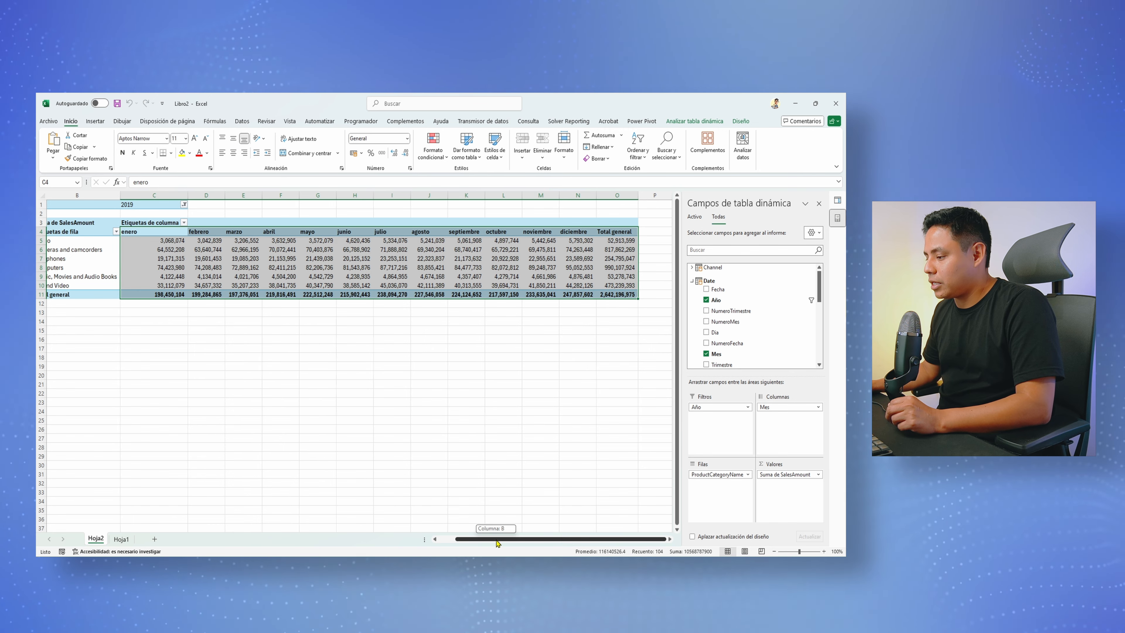
{"action": "left_click_drag", "start_coordinate": [497, 543], "coordinate": [481, 544]}
{"action": "left_click_drag", "start_coordinate": [75, 194], "coordinate": [50, 198]}
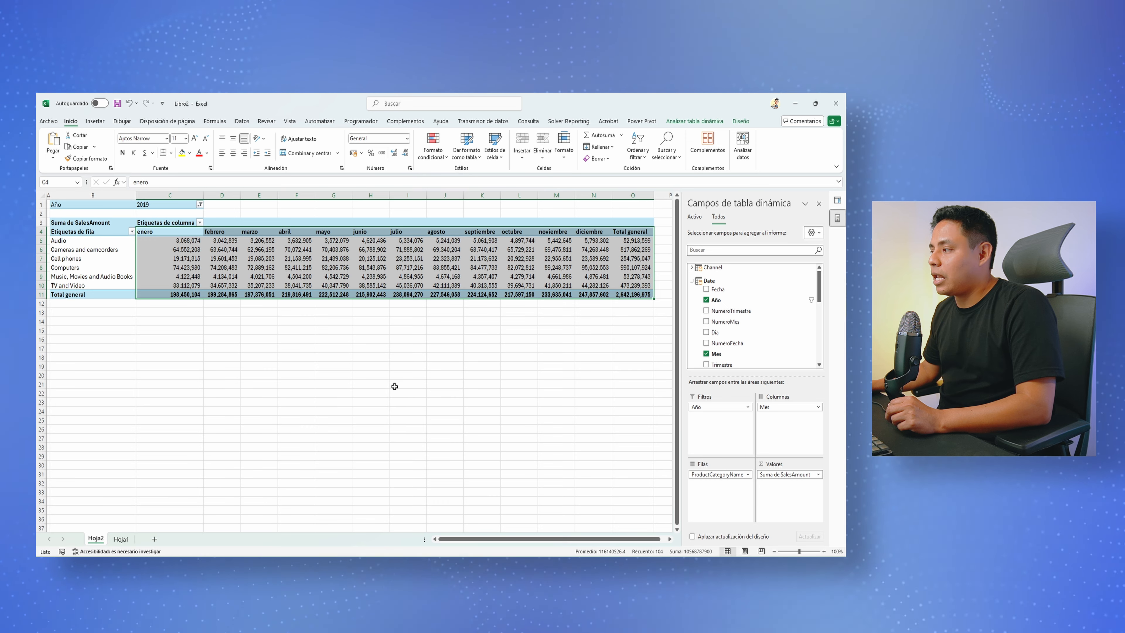
- Review the Año filter and the monthly sales amounts by product category
{"action": "left_click", "coordinate": [151, 204]}
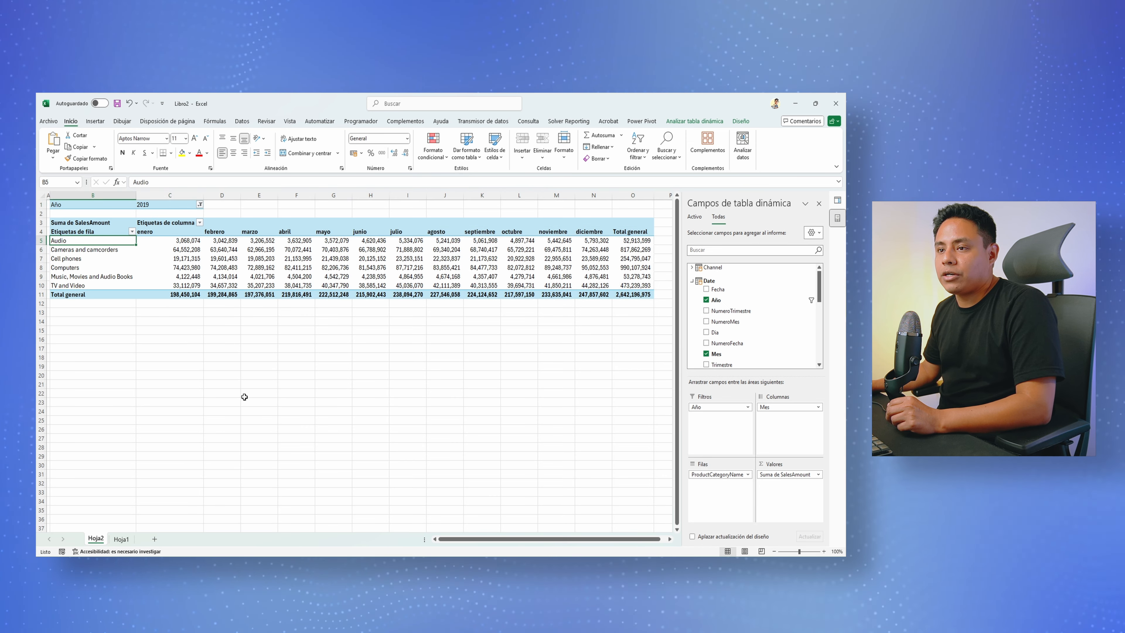
{"action": "left_click_drag", "start_coordinate": [186, 241], "coordinate": [602, 286]}
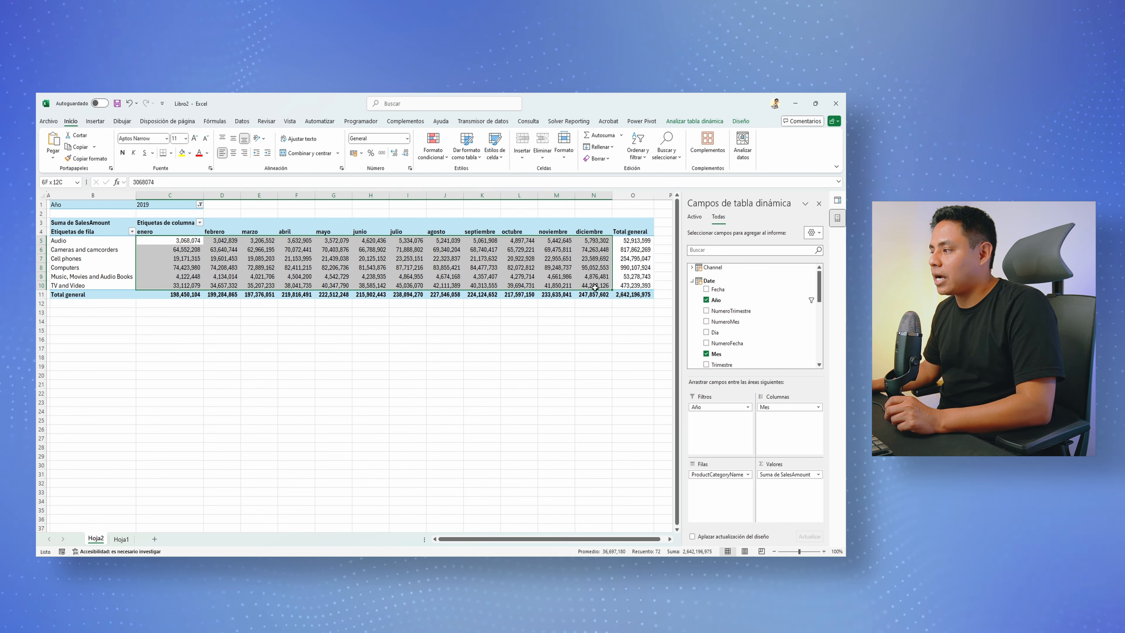
{"action": "left_click", "coordinate": [77, 242]}
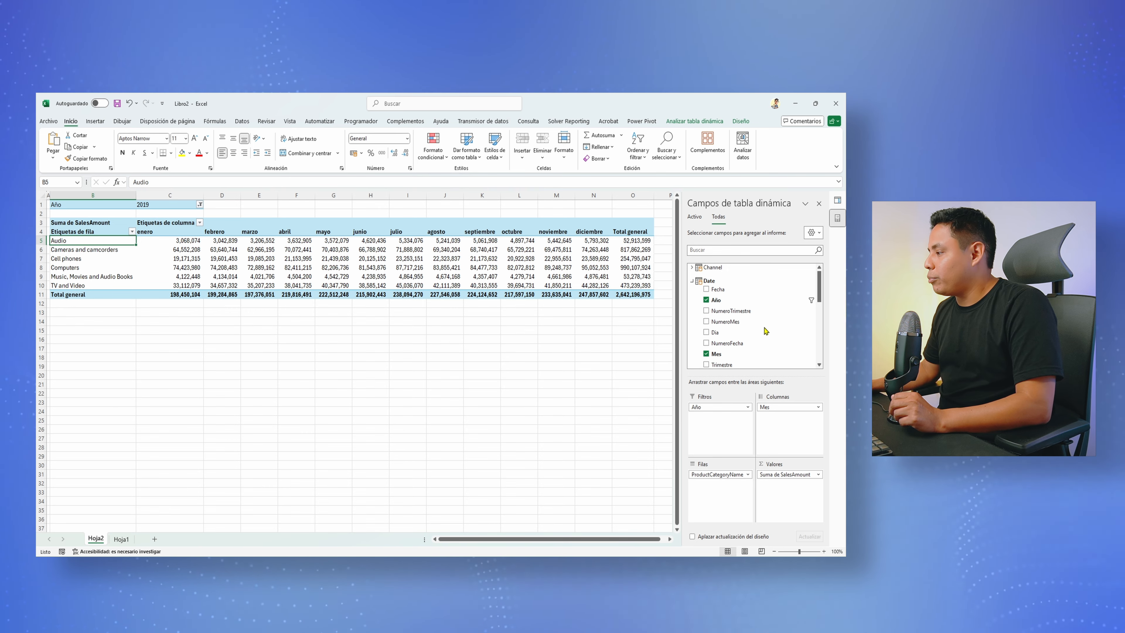
- Add ProductSubcategoryName from the Product_SubCategory table to the PivotTable rows, below ProductCategoryName
{"action": "left_click", "coordinate": [692, 281]}
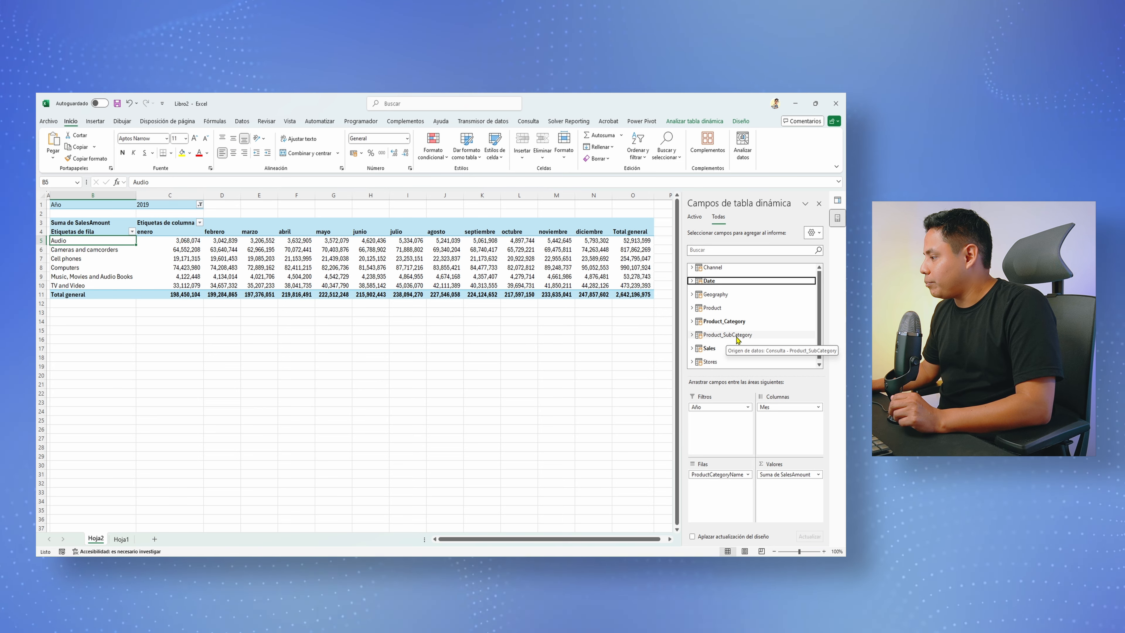
{"action": "left_click", "coordinate": [692, 335]}
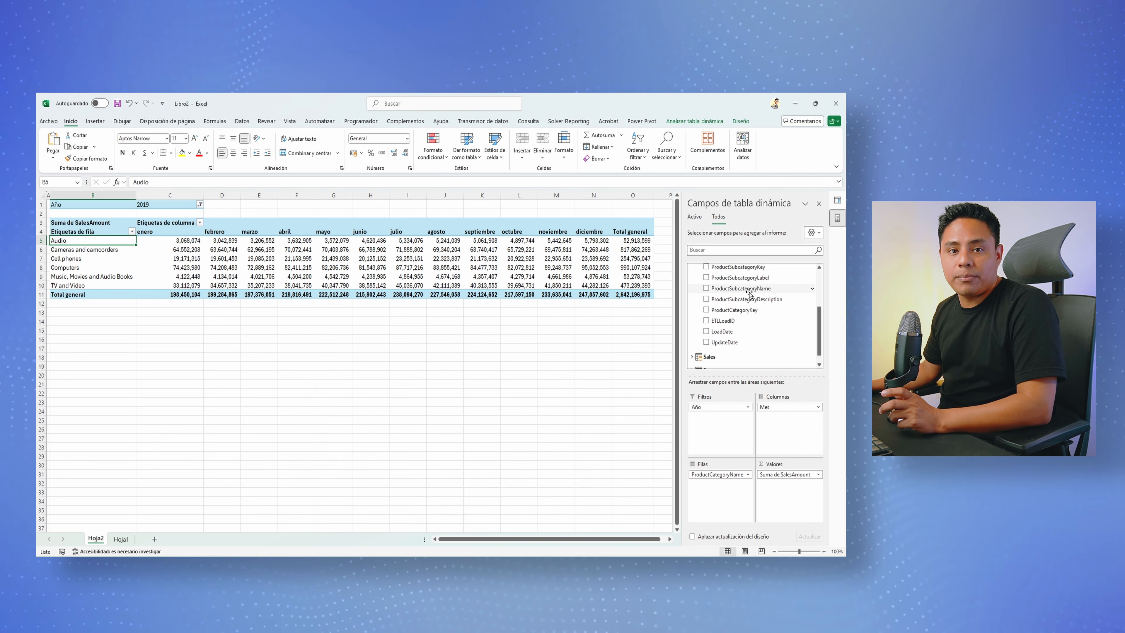
{"action": "left_click_drag", "start_coordinate": [749, 293], "coordinate": [725, 491]}
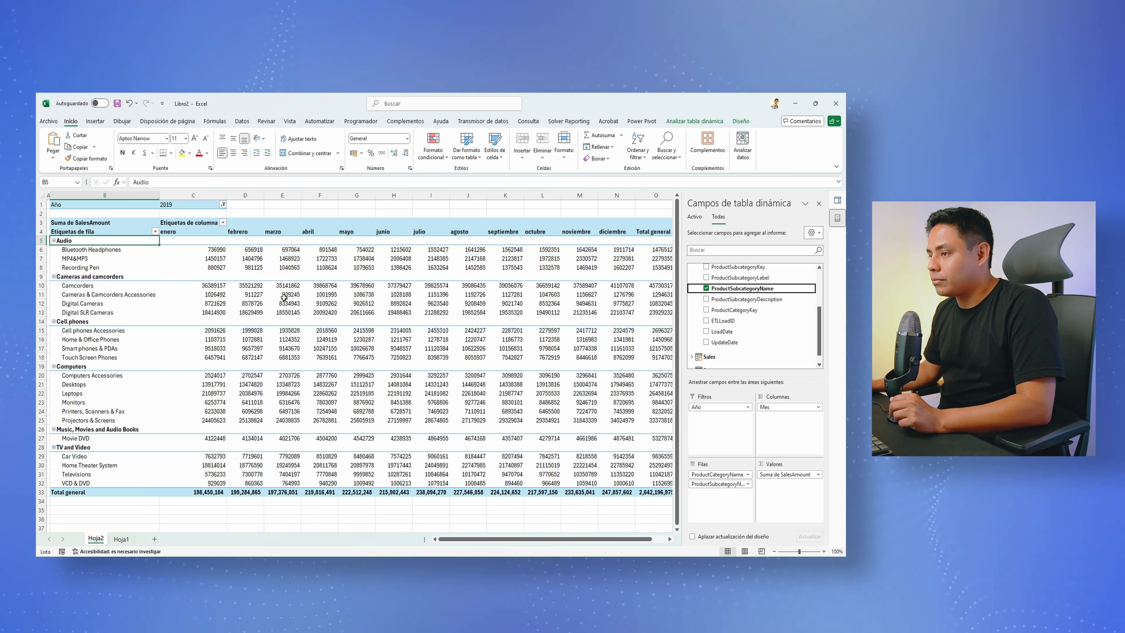
- Close the Consultas y conexiones pane and switch the PivotTable's report layout to tabular form
{"action": "left_click", "coordinate": [322, 212]}
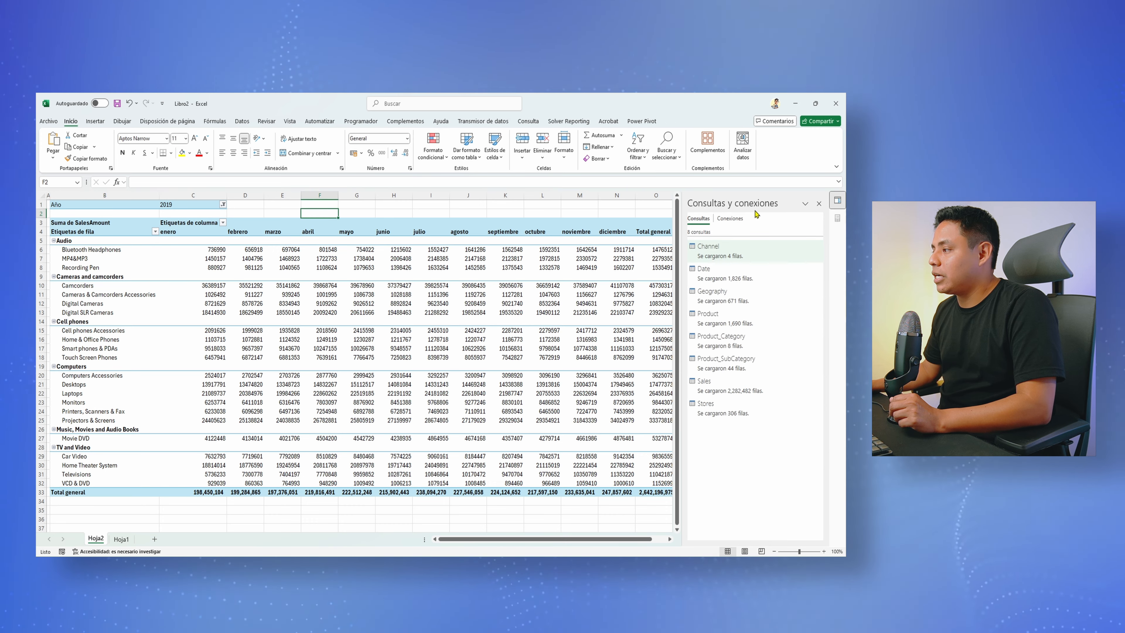
{"action": "left_click", "coordinate": [819, 203]}
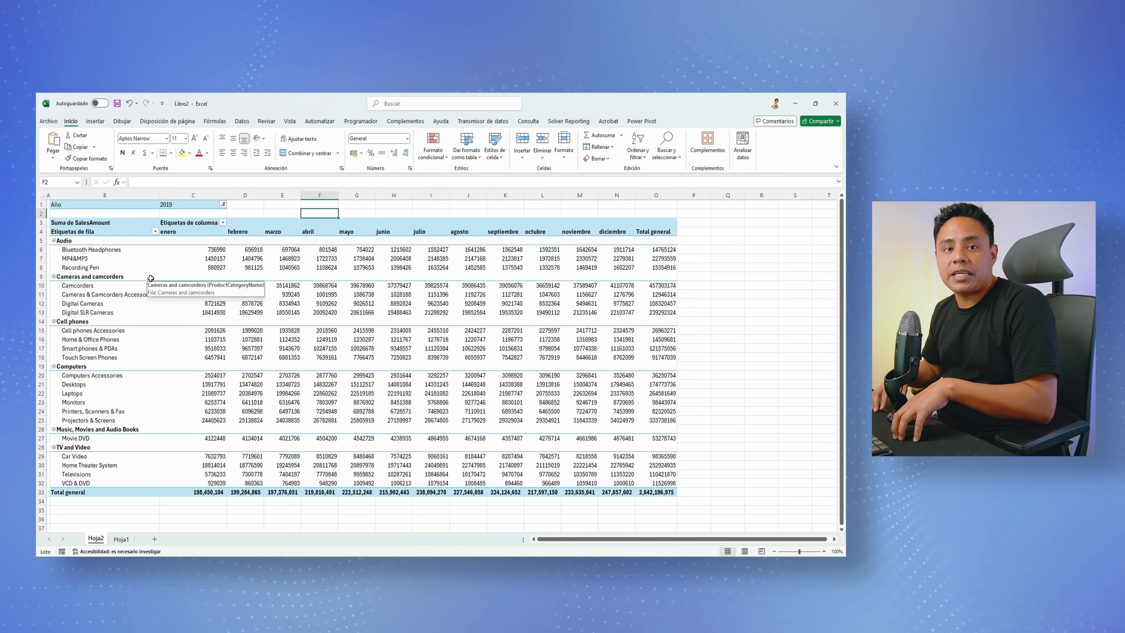
{"action": "left_click", "coordinate": [142, 250]}
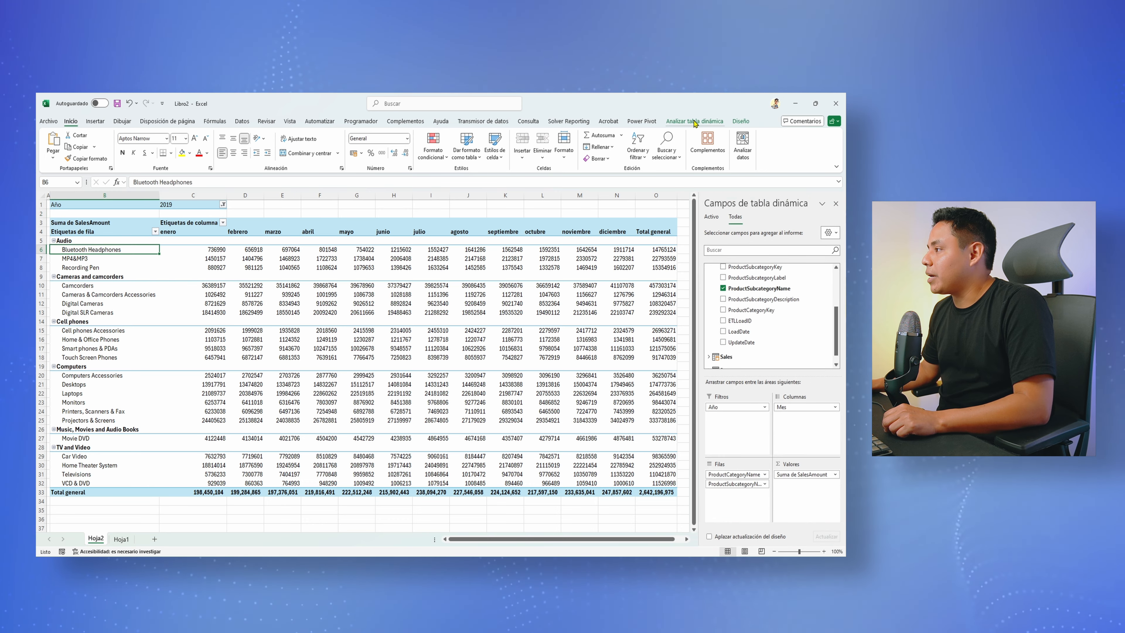
{"action": "left_click", "coordinate": [741, 121]}
{"action": "left_click", "coordinate": [116, 146]}
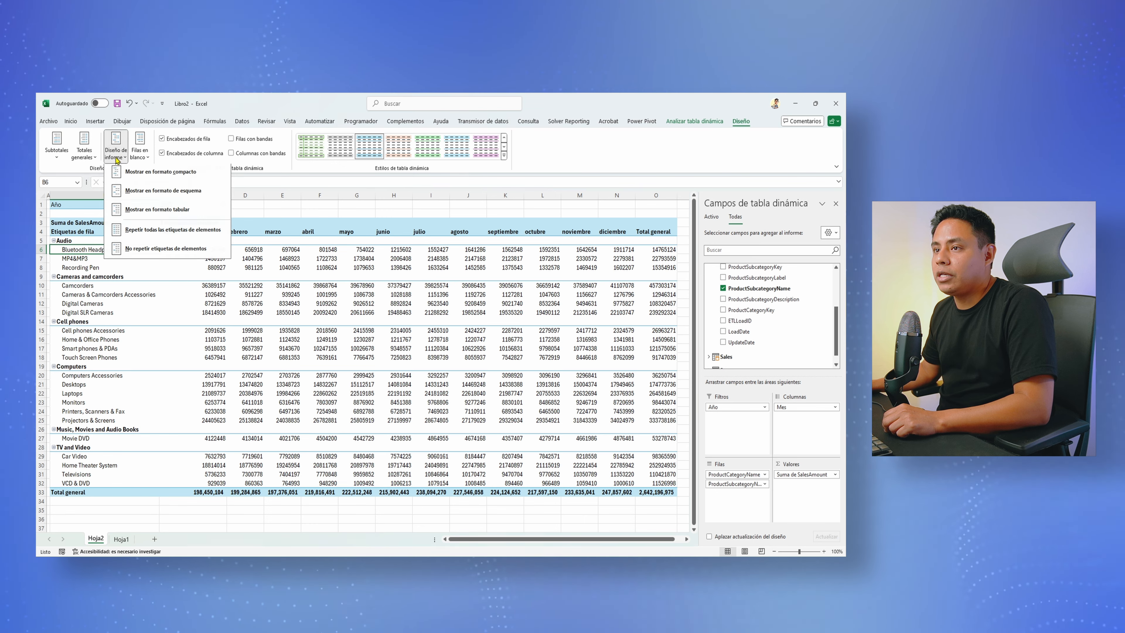
{"action": "left_click", "coordinate": [158, 213]}
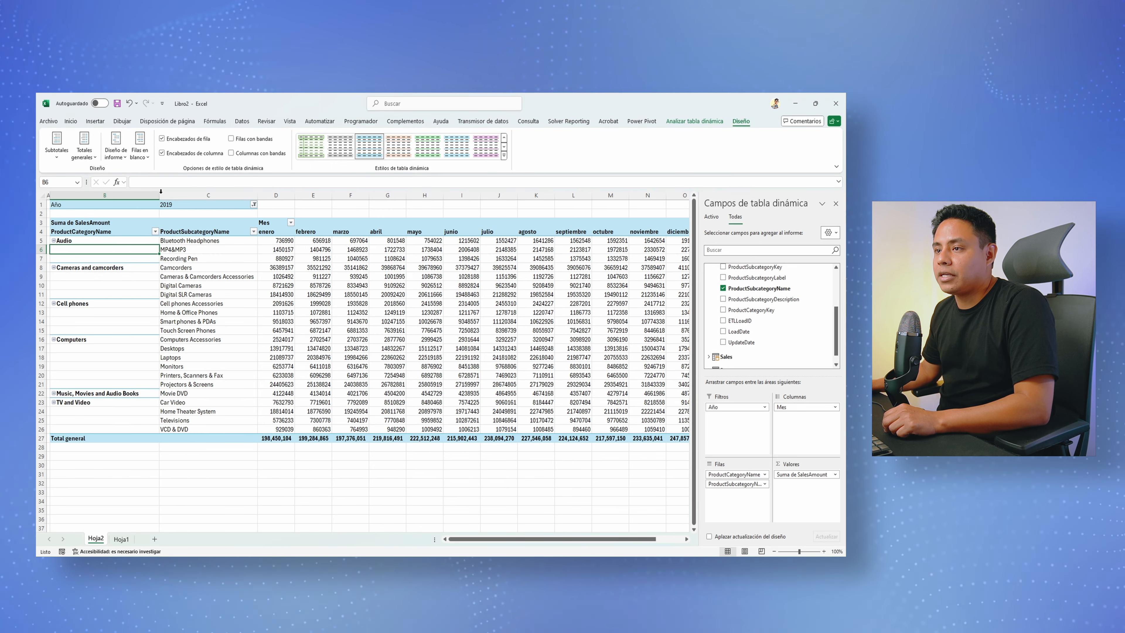
- Autofit the ProductCategoryName column and reduce the whole sheet's font size to 10
{"action": "double_click", "coordinate": [160, 195]}
{"action": "left_click", "coordinate": [44, 196]}
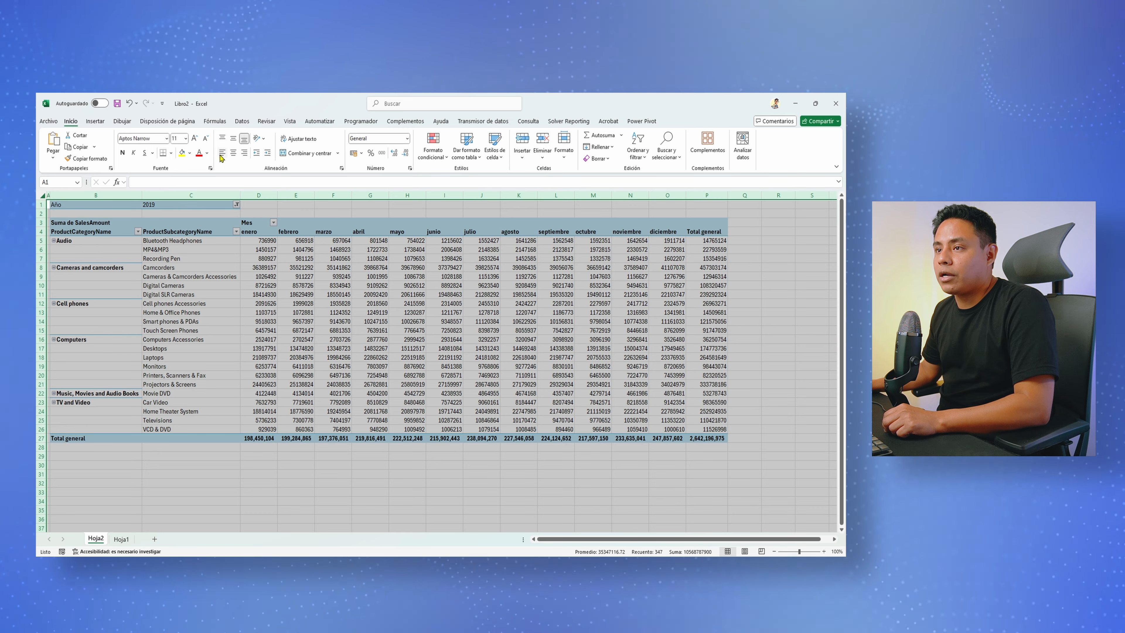
{"action": "left_click", "coordinate": [205, 138]}
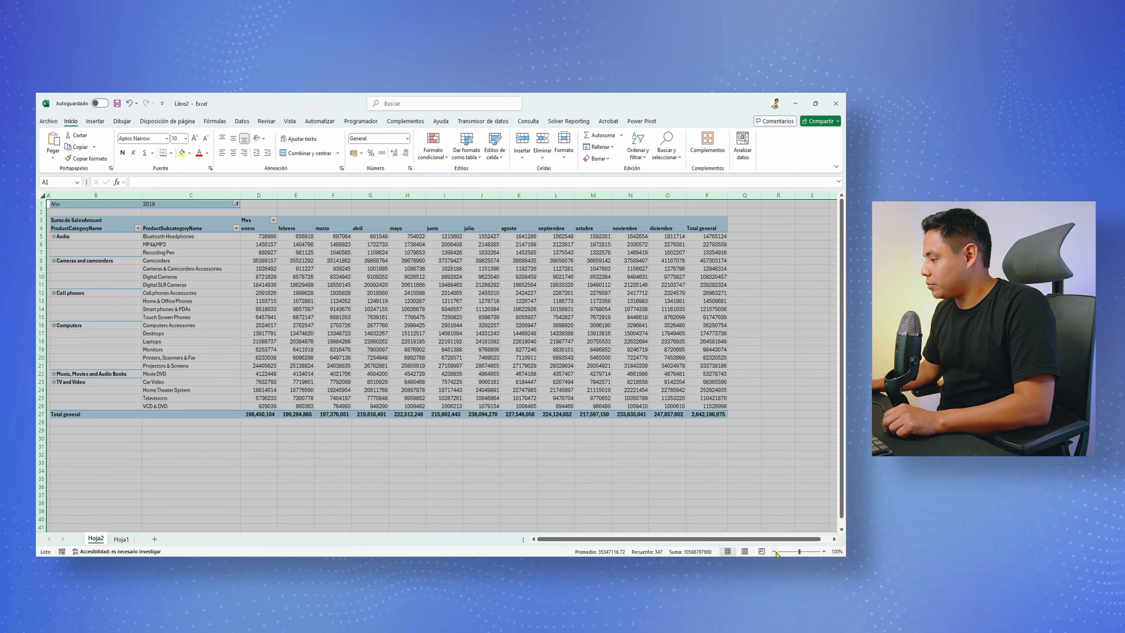
{"action": "left_click", "coordinate": [787, 552]}
{"action": "left_click", "coordinate": [371, 310]}
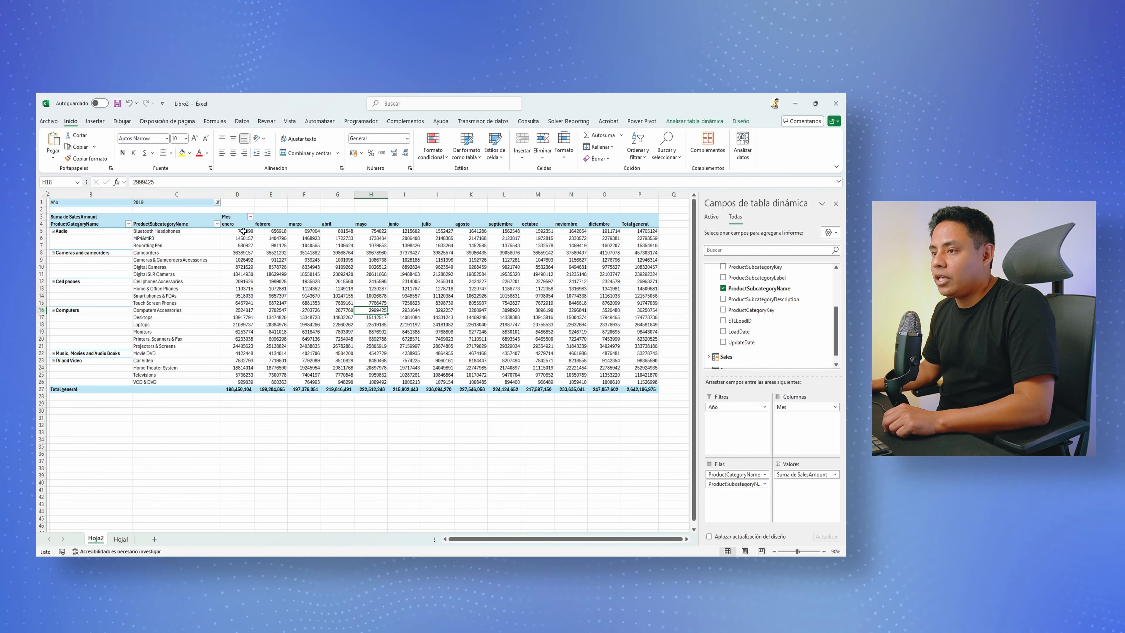
- Format all monthly subcategory sales amounts and totals with thousands separators and no decimals
{"action": "left_click_drag", "start_coordinate": [243, 231], "coordinate": [634, 389]}
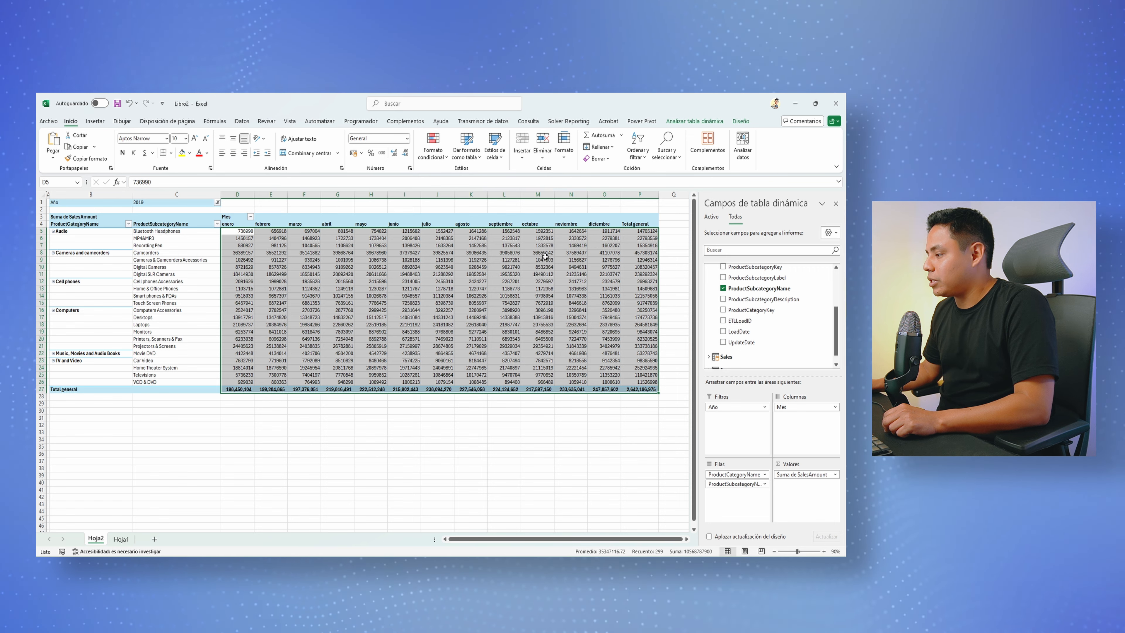
{"action": "left_click", "coordinate": [381, 153]}
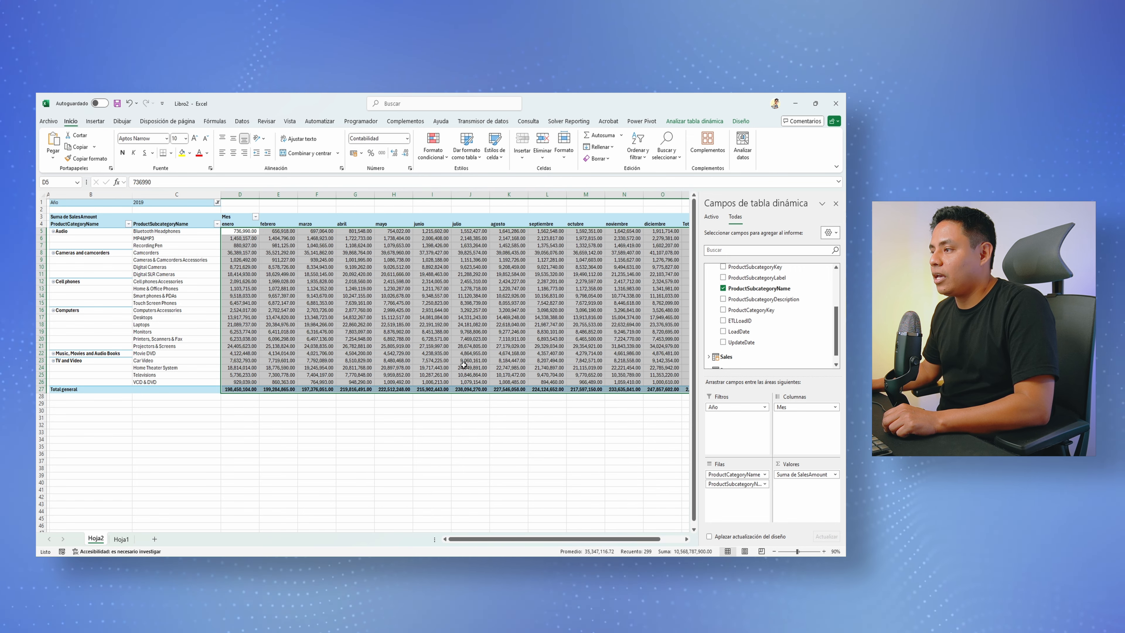
{"action": "left_click", "coordinate": [406, 153]}
{"action": "left_click", "coordinate": [405, 153]}
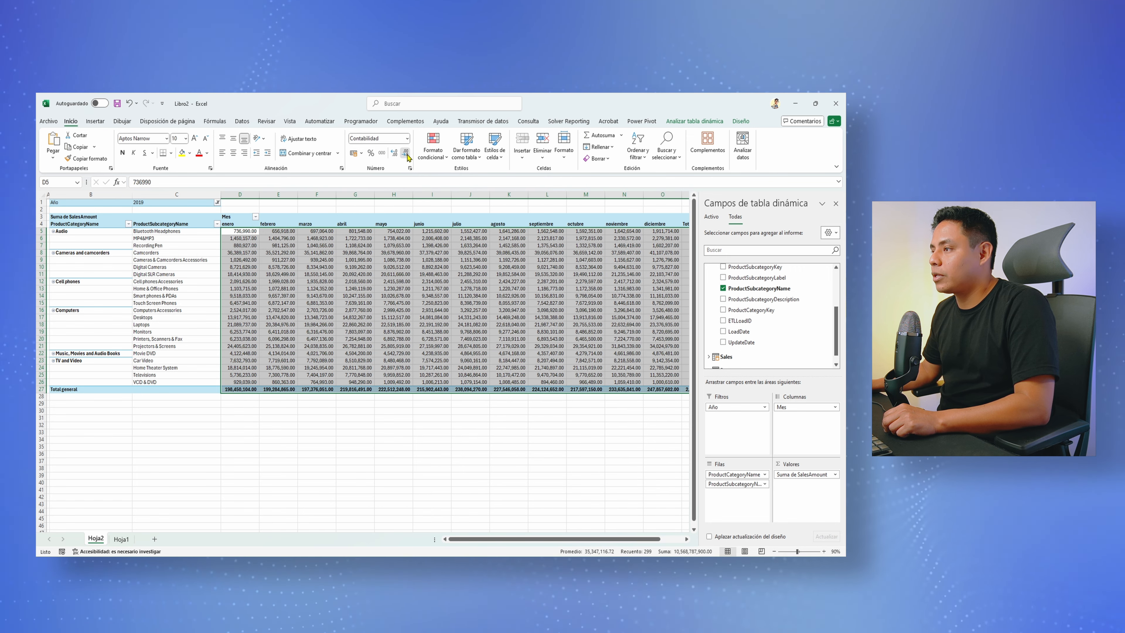
{"action": "left_click", "coordinate": [470, 448]}
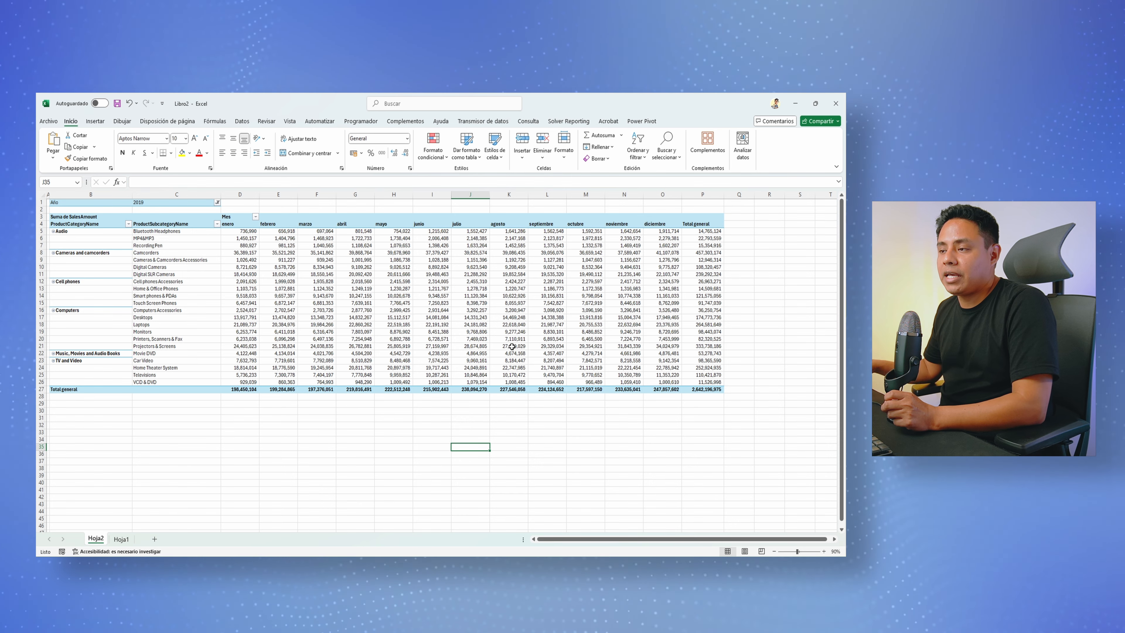
- Open the workbook's data model in Power Pivot and show the Sales table
{"action": "left_click", "coordinate": [533, 289]}
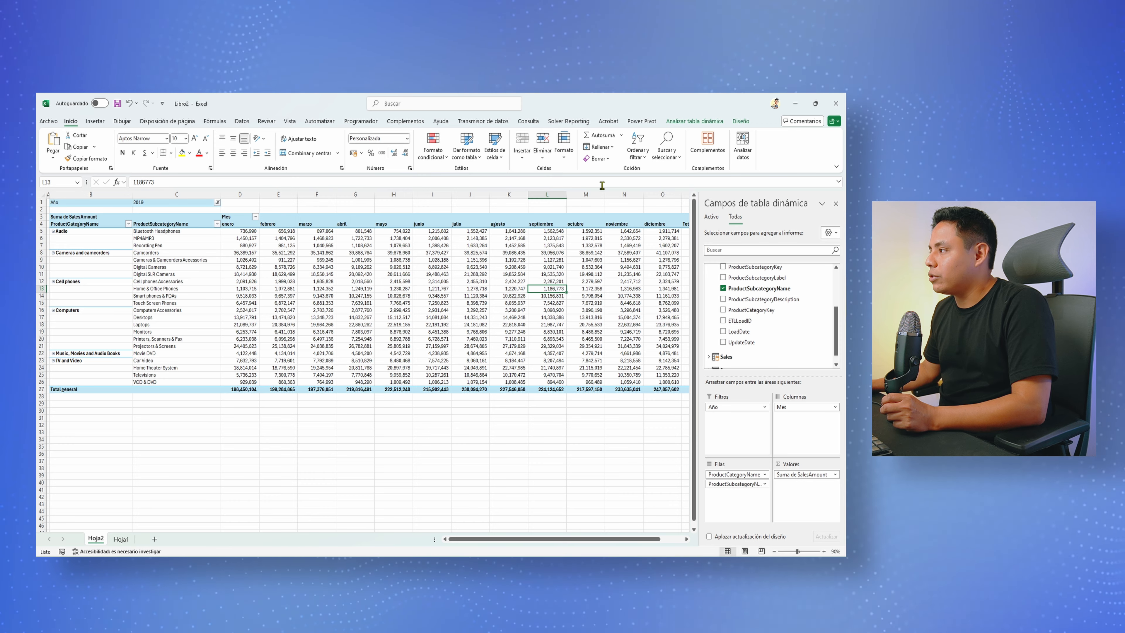
{"action": "left_click", "coordinate": [242, 121]}
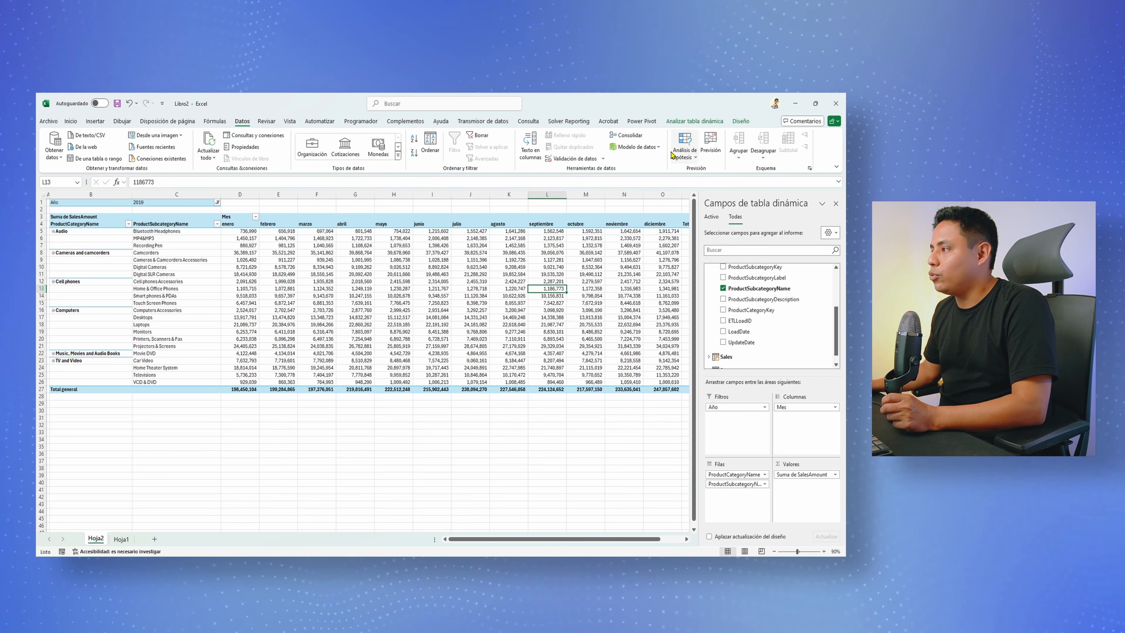
{"action": "left_click", "coordinate": [635, 147]}
{"action": "left_click", "coordinate": [649, 160]}
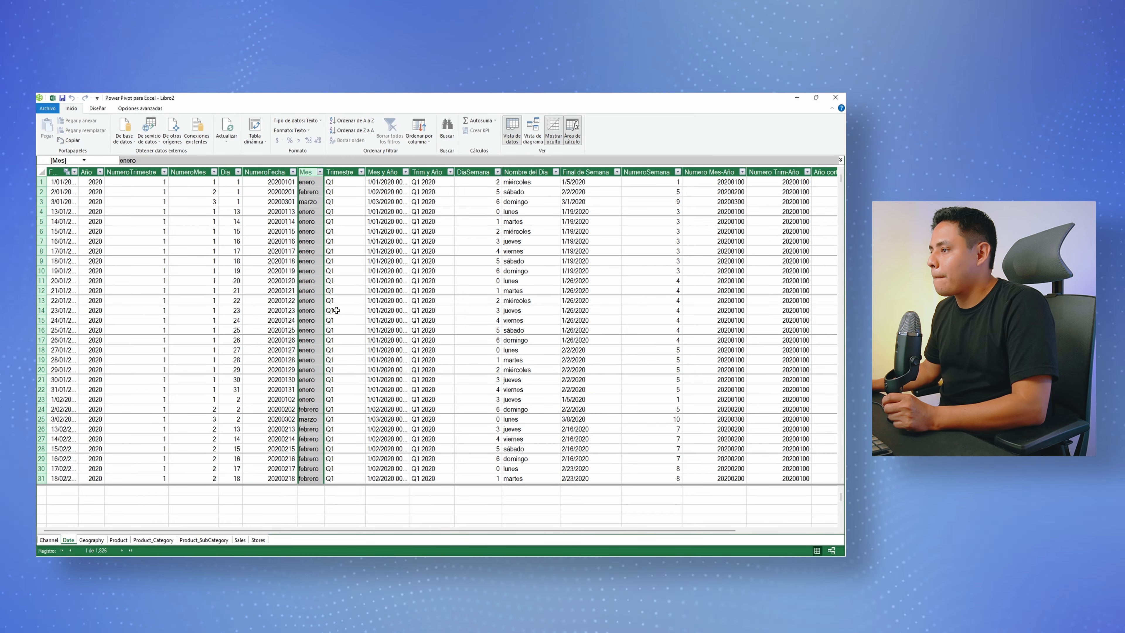
{"action": "left_click", "coordinate": [240, 540]}
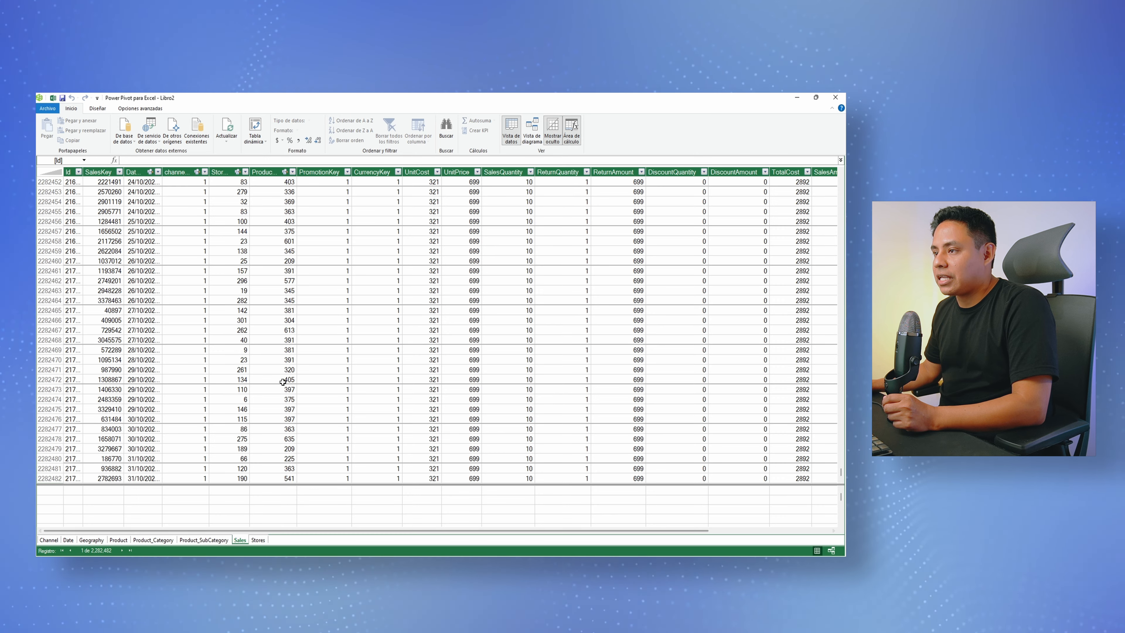
- Switch back to the PivotTable in Excel and expand the Sales table in the field list to examine its SalesAmount field
{"action": "left_click_drag", "start_coordinate": [515, 532], "coordinate": [613, 533]}
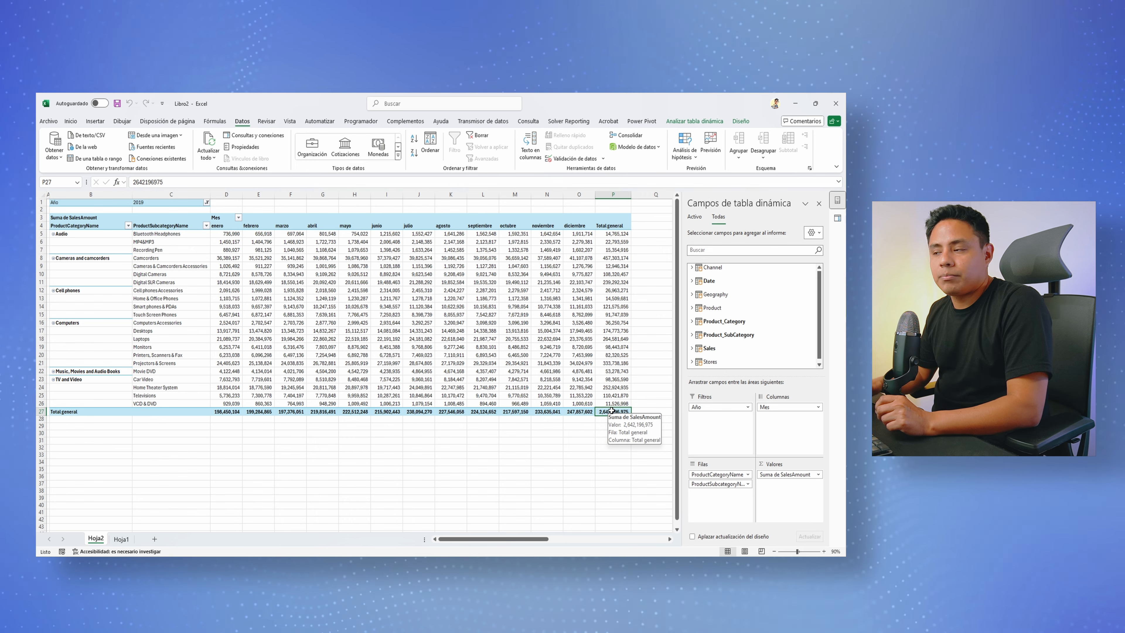
{"action": "scroll", "coordinate": [712, 350], "scroll_direction": "down", "scroll_amount": 1}
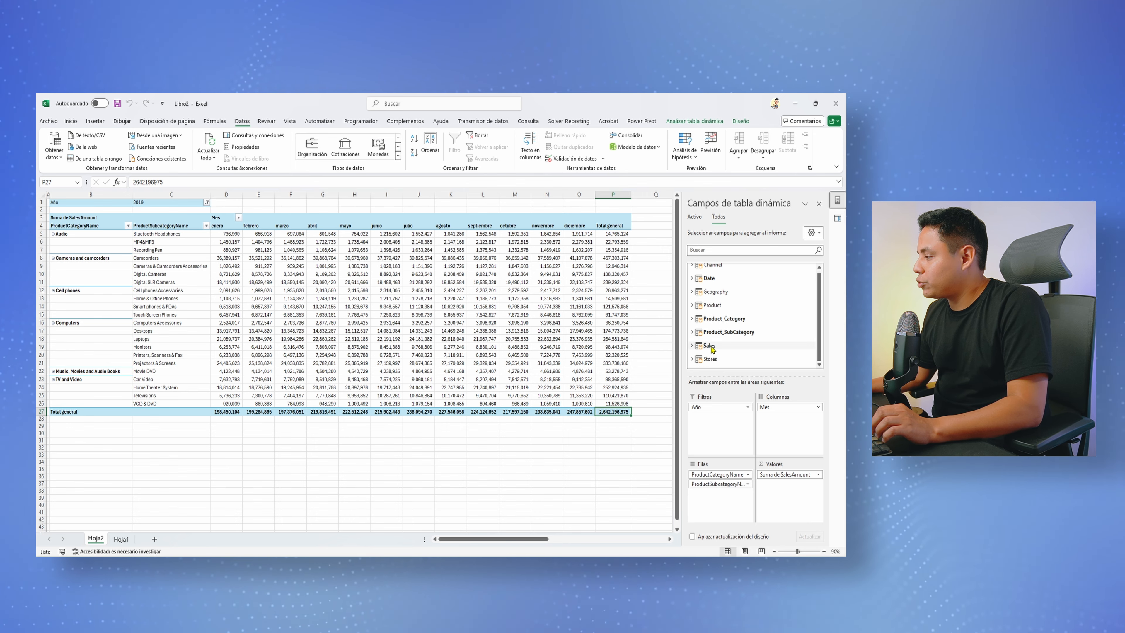
{"action": "left_click", "coordinate": [691, 348]}
{"action": "scroll", "coordinate": [747, 350], "scroll_direction": "down", "scroll_amount": 5}
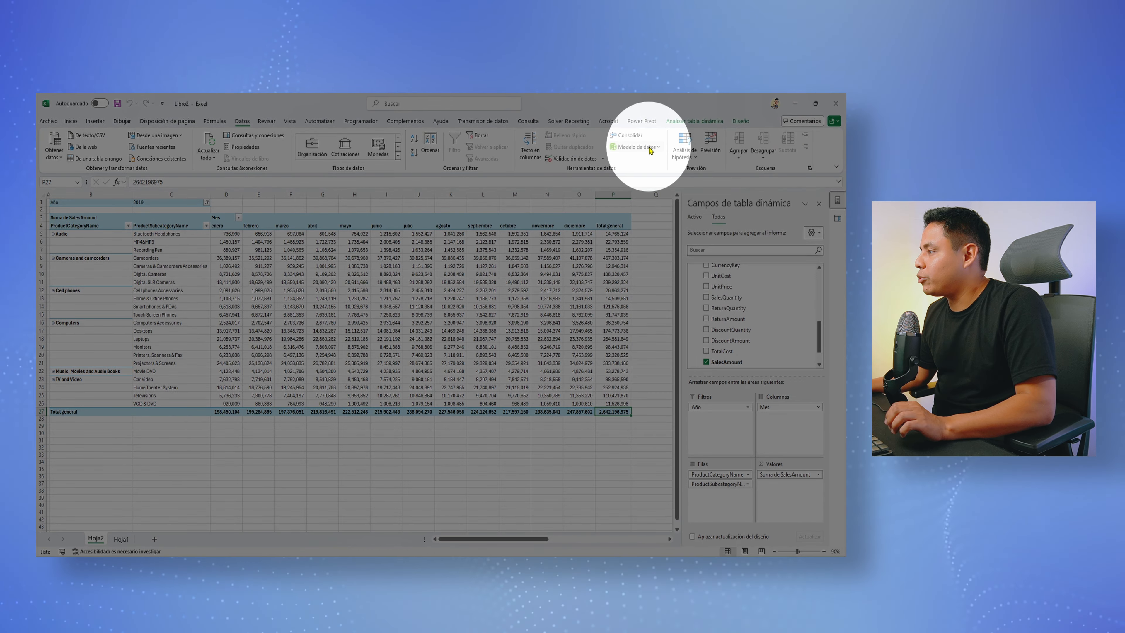
- Reopen the data model in Power Pivot, select the Sales table's SalesAmount column and compare it with the monthly amounts in the PivotTable
{"action": "left_click", "coordinate": [649, 148]}
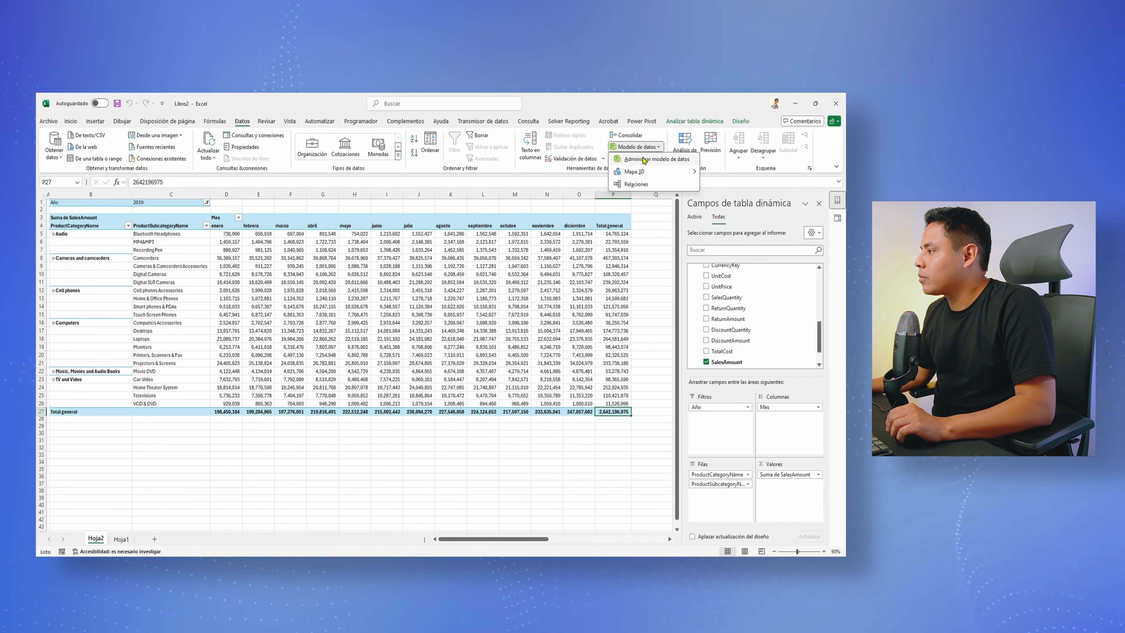
{"action": "left_click", "coordinate": [644, 161]}
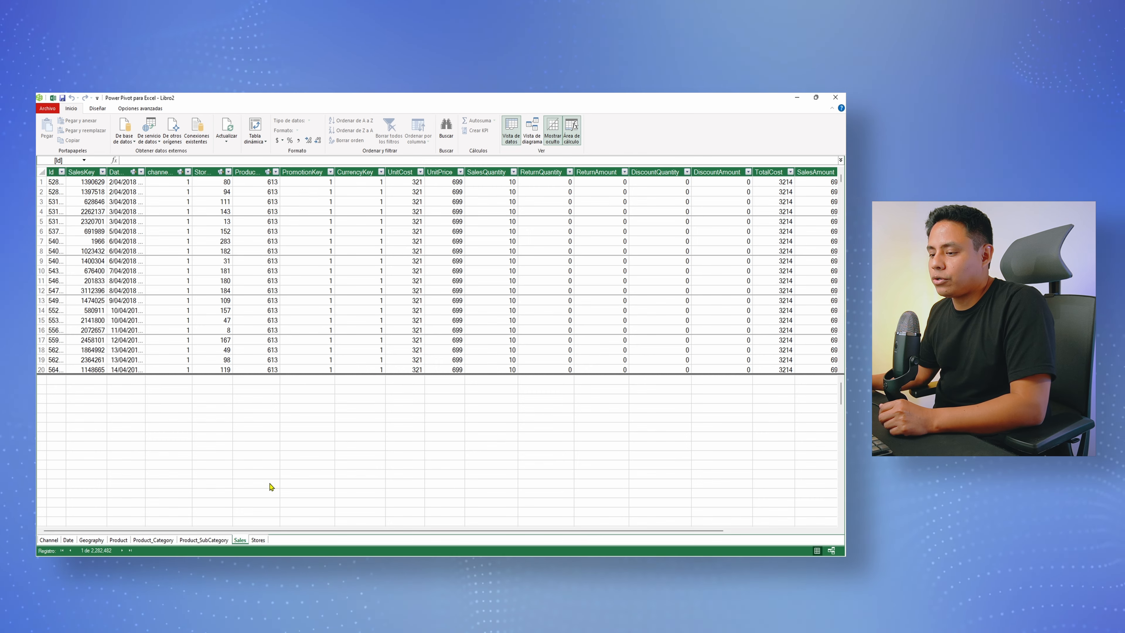
{"action": "mouse_move", "coordinate": [414, 561]}
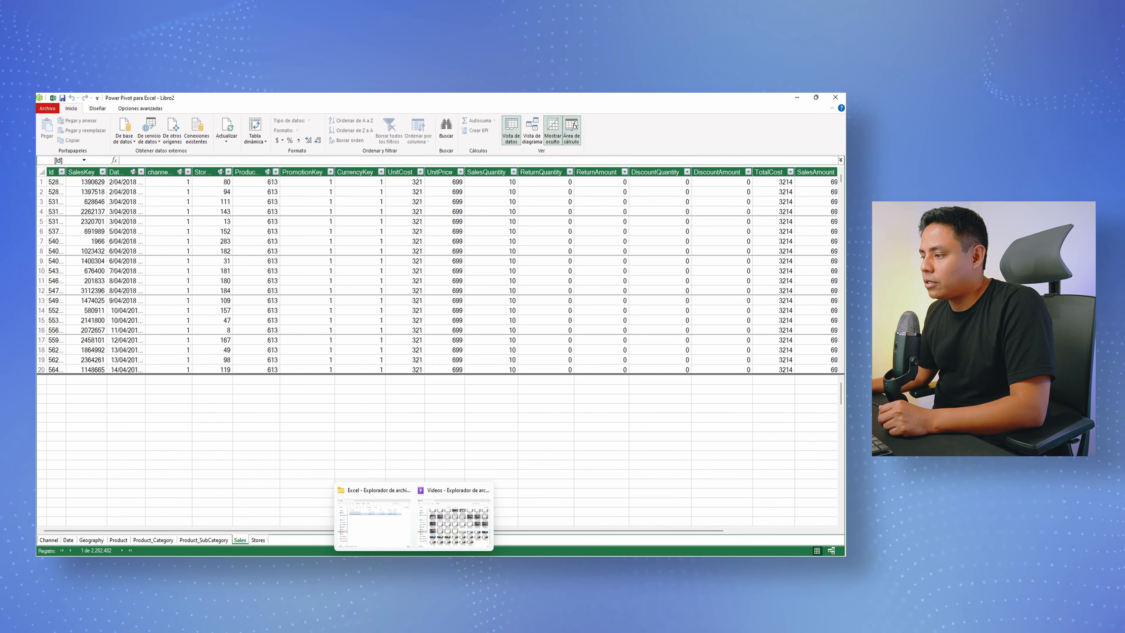
{"action": "left_click_drag", "start_coordinate": [535, 535], "coordinate": [739, 446]}
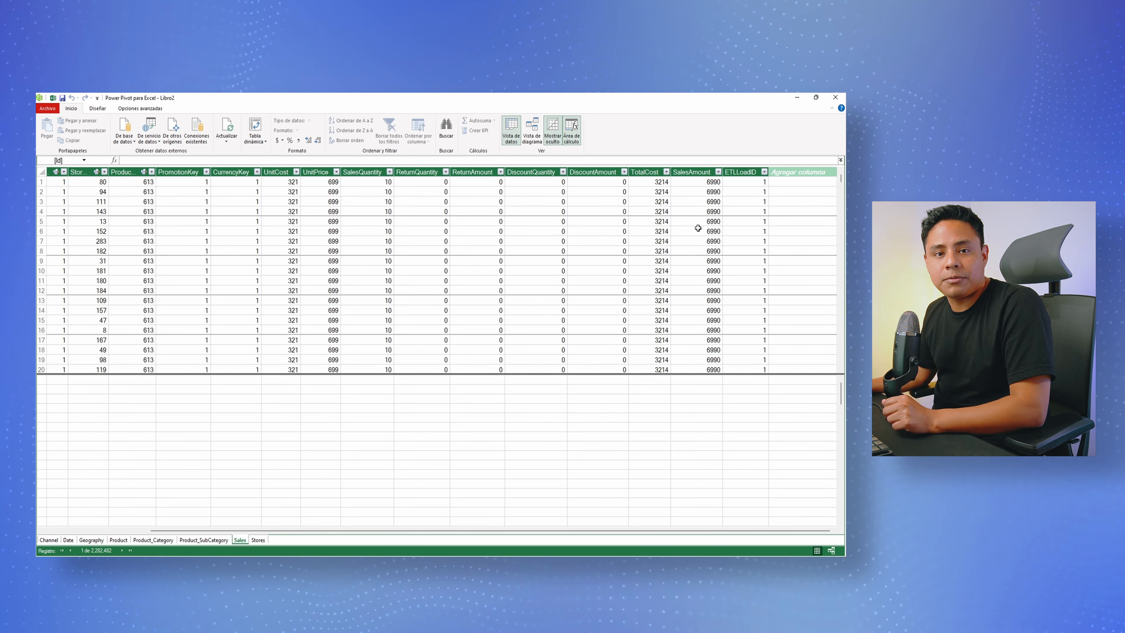
{"action": "left_click", "coordinate": [700, 172]}
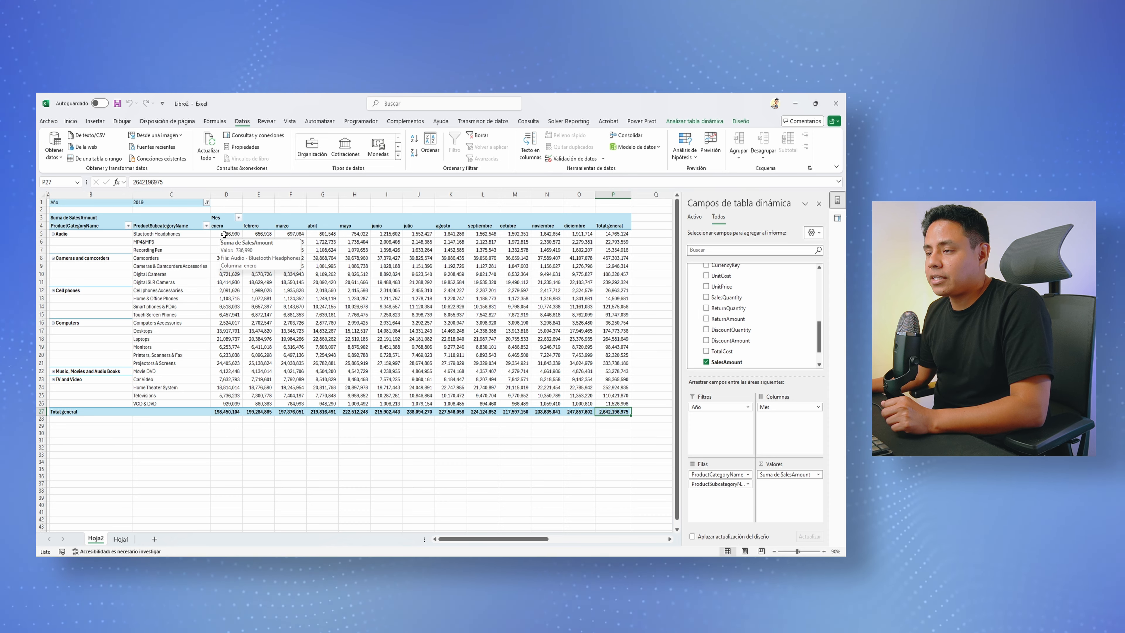
{"action": "left_click_drag", "start_coordinate": [223, 226], "coordinate": [617, 408]}
{"action": "left_click", "coordinate": [460, 340]}
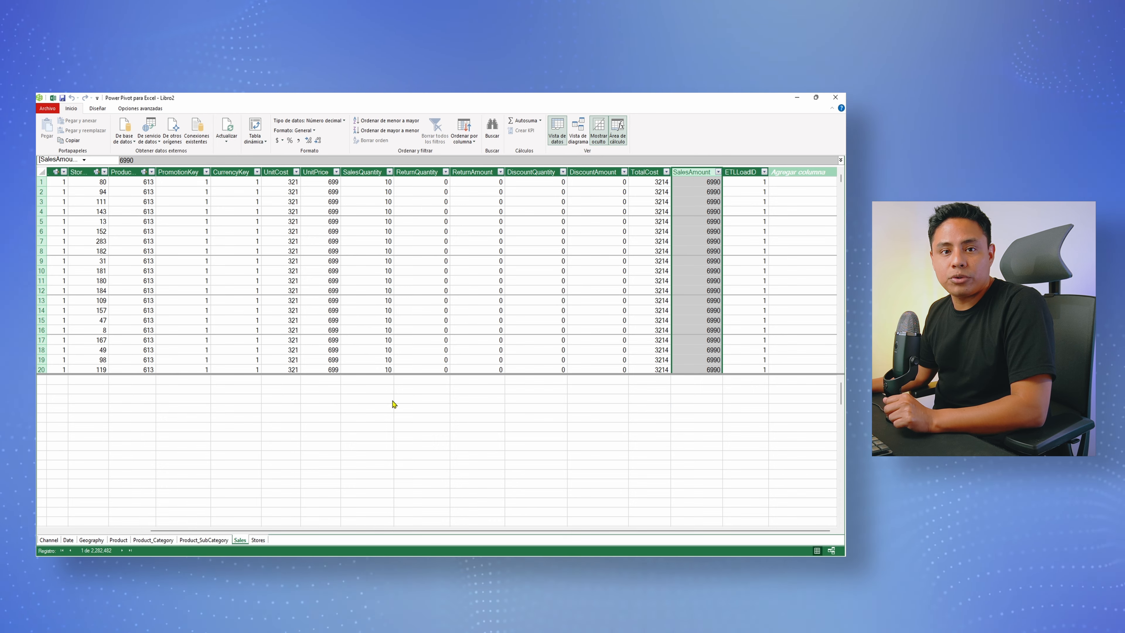
- Create the measure Ventas:=SUM(Sales[SalesAmount]) in the Sales table's calculation area, in the first cell under CurrencyKey
{"action": "left_click", "coordinate": [231, 390]}
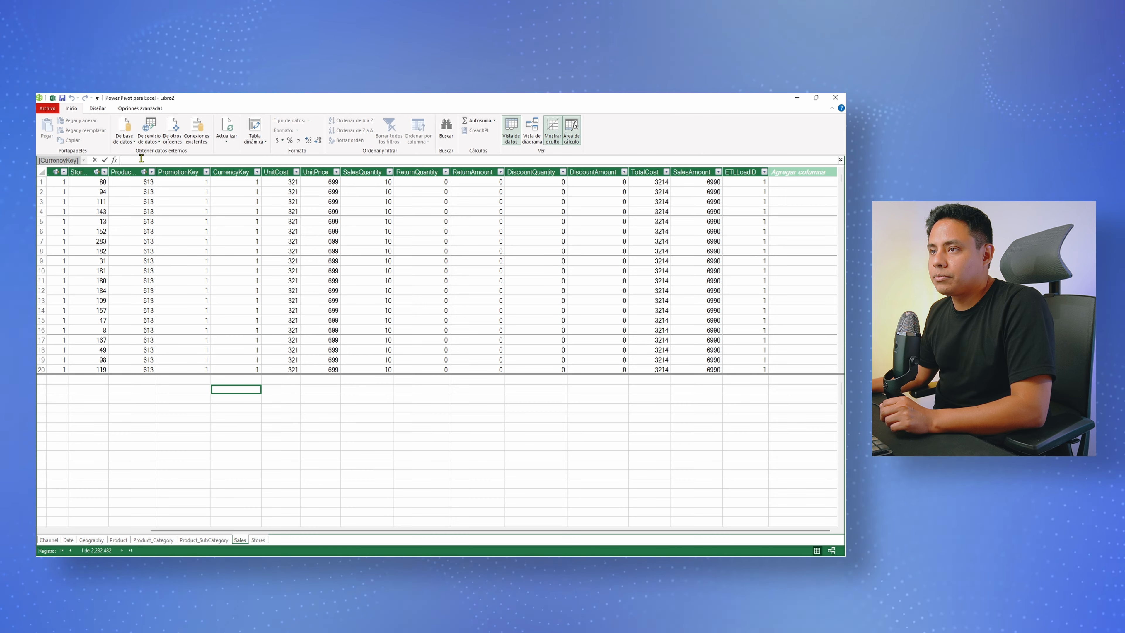
{"action": "left_click", "coordinate": [141, 160]}
{"action": "type", "text": "Ventas "}
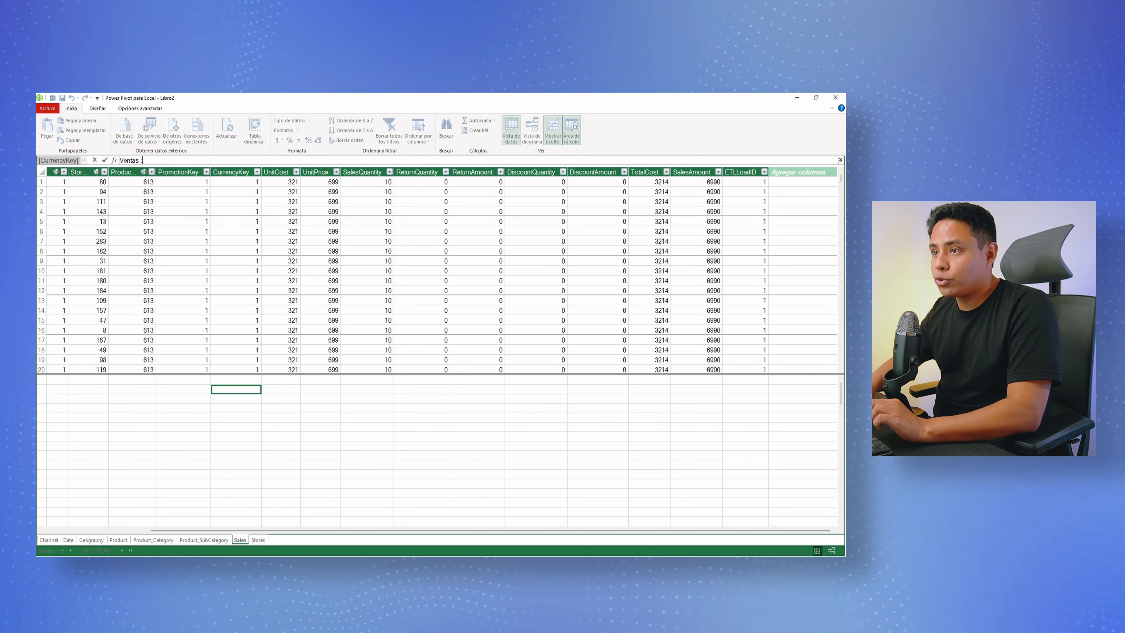
{"action": "type", "text": ":="}
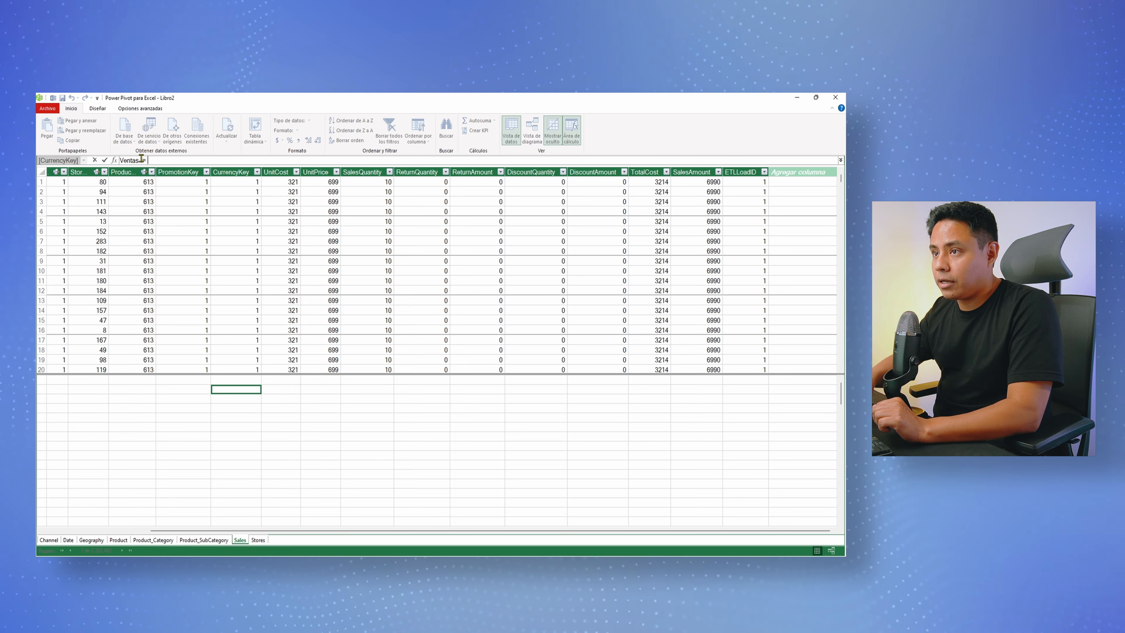
{"action": "type", "text": " sum"}
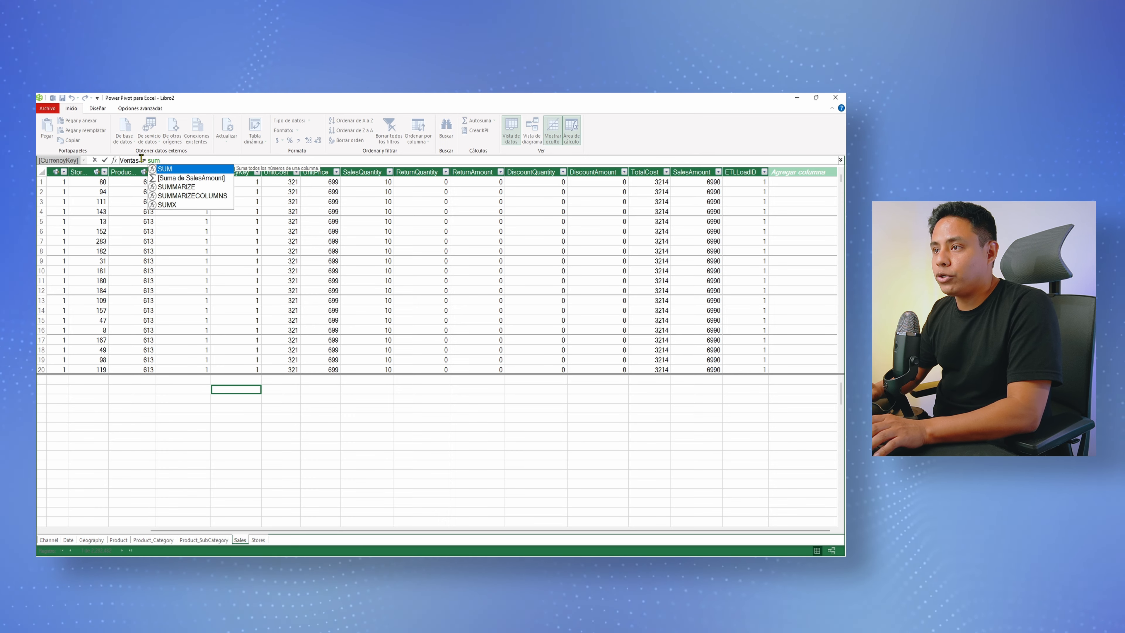
{"action": "key", "text": "Tab"}
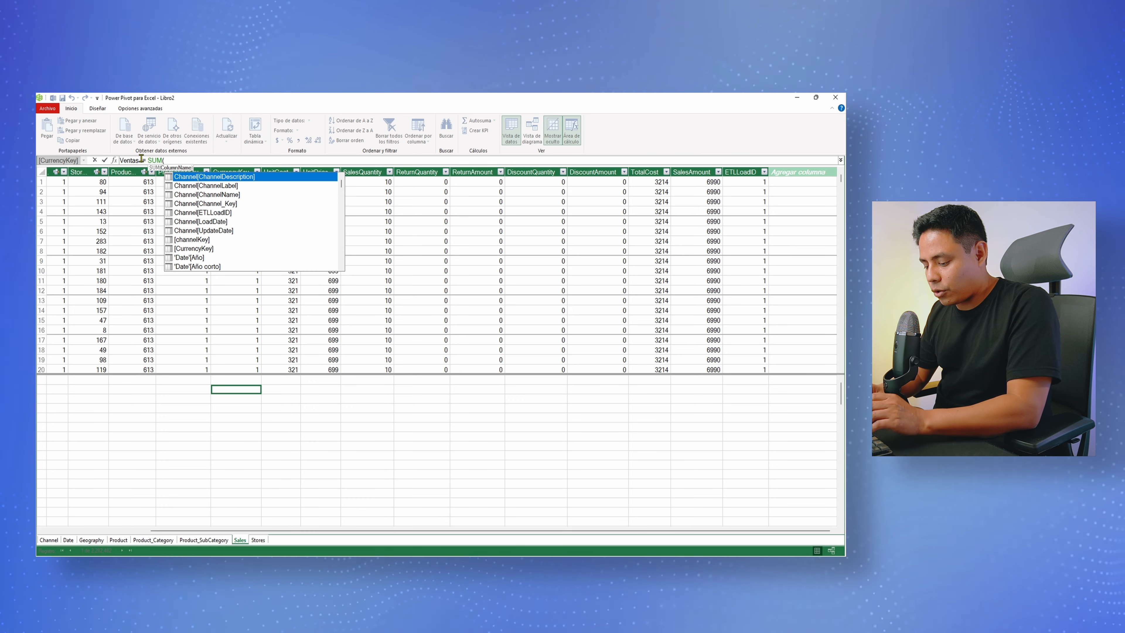
{"action": "type", "text": "salesamo"}
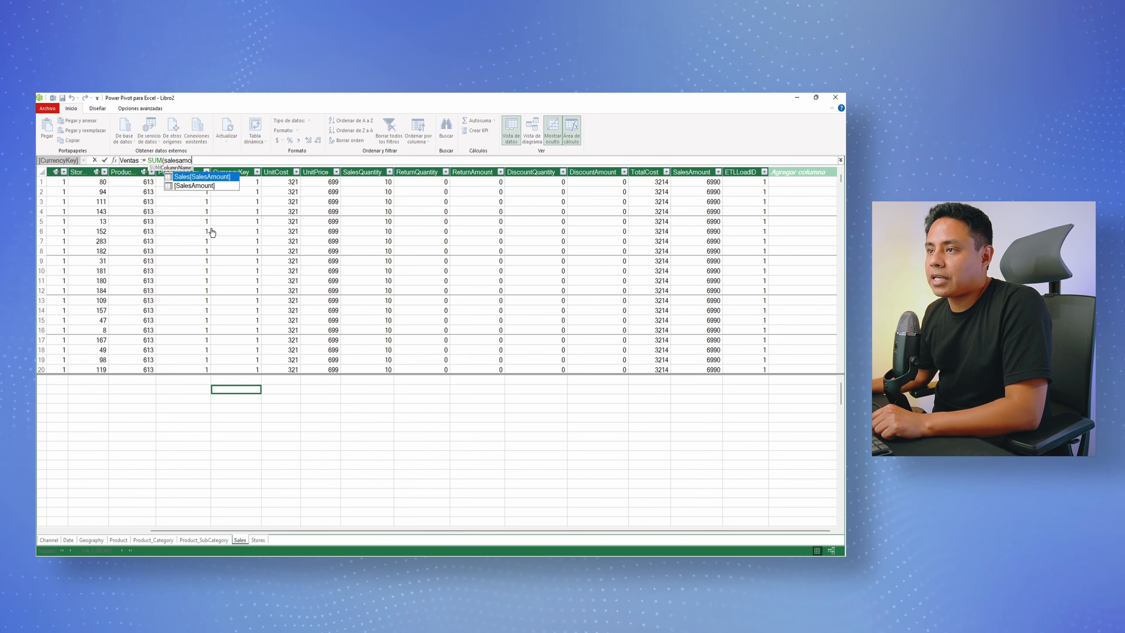
{"action": "double_click", "coordinate": [199, 177]}
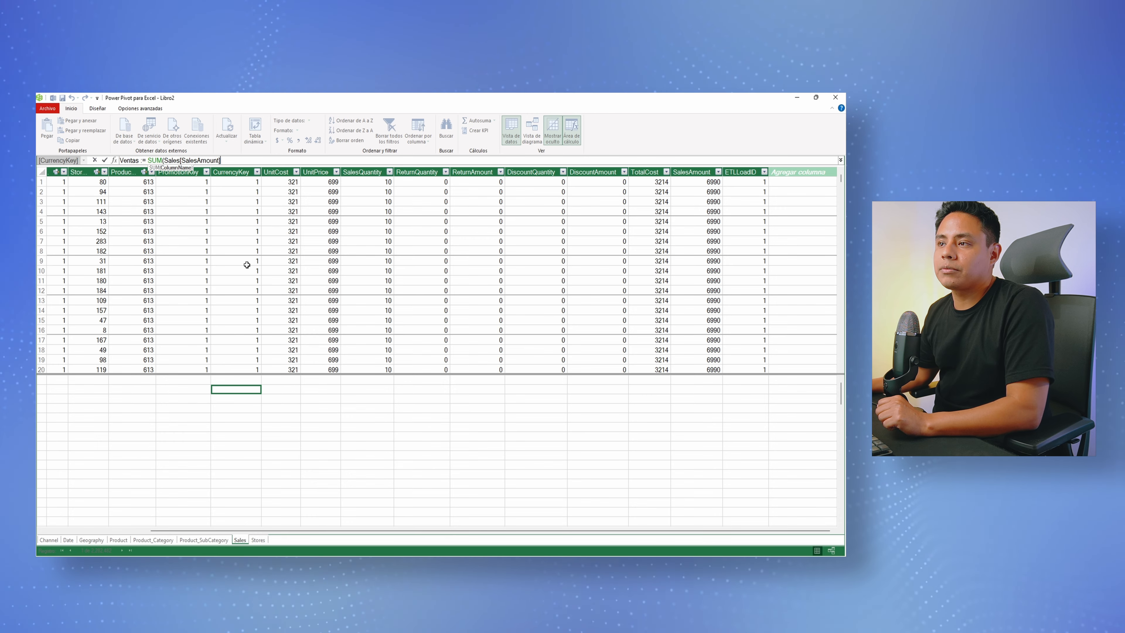
{"action": "type", "text": ")"}
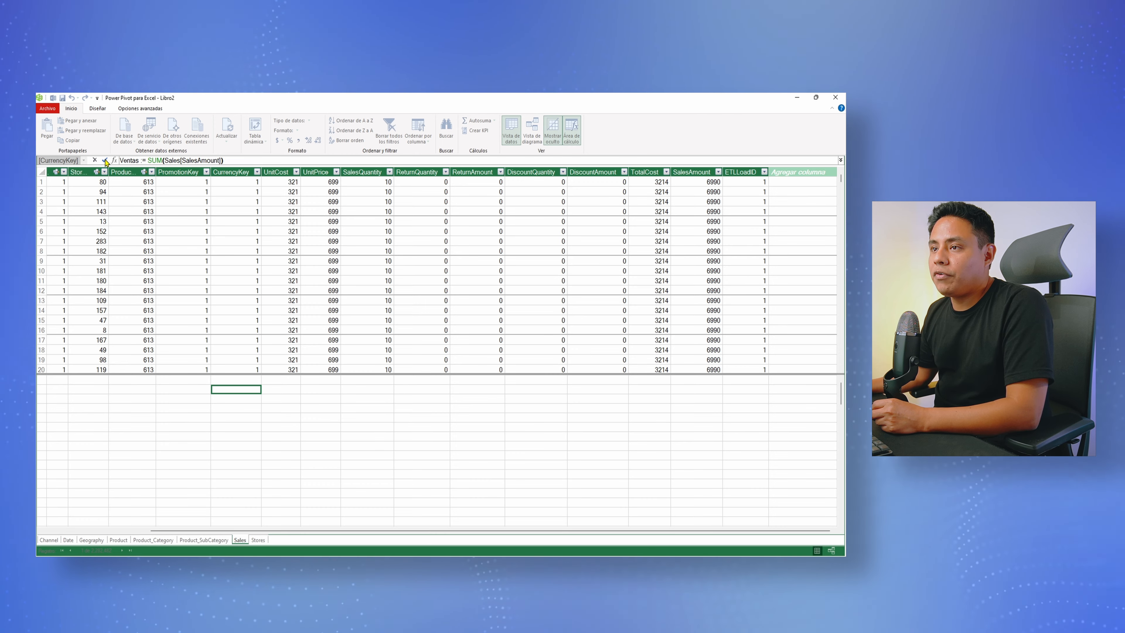
{"action": "left_click", "coordinate": [105, 161]}
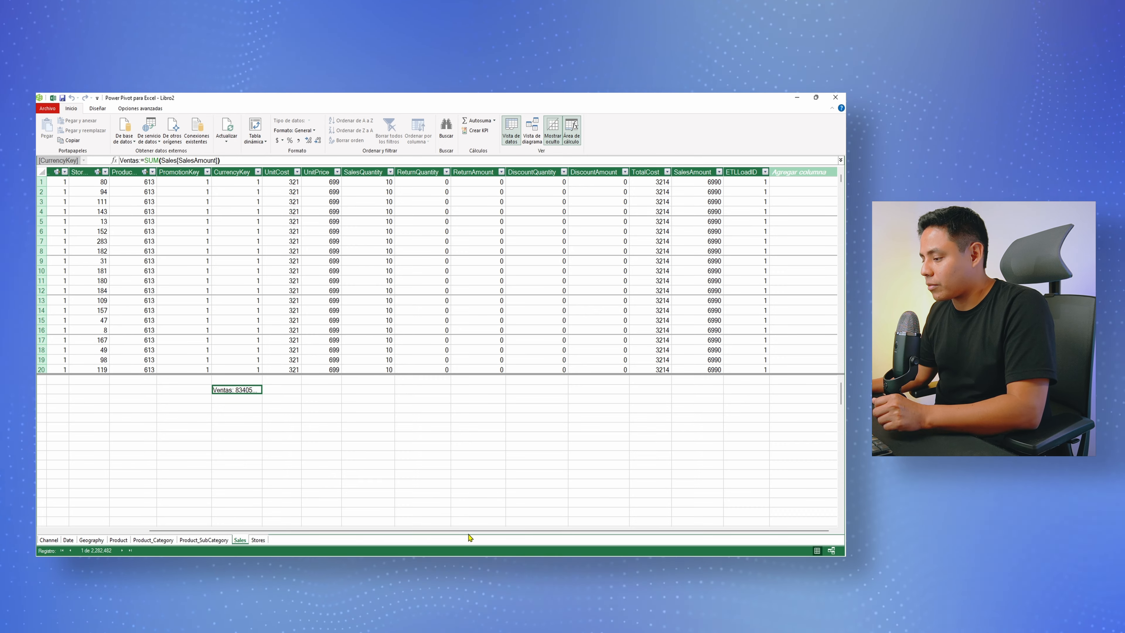
- Return to Excel and replace Suma de SalesAmount with the Ventas measure from the Sales table as the PivotTable's value field
{"action": "left_click", "coordinate": [432, 528]}
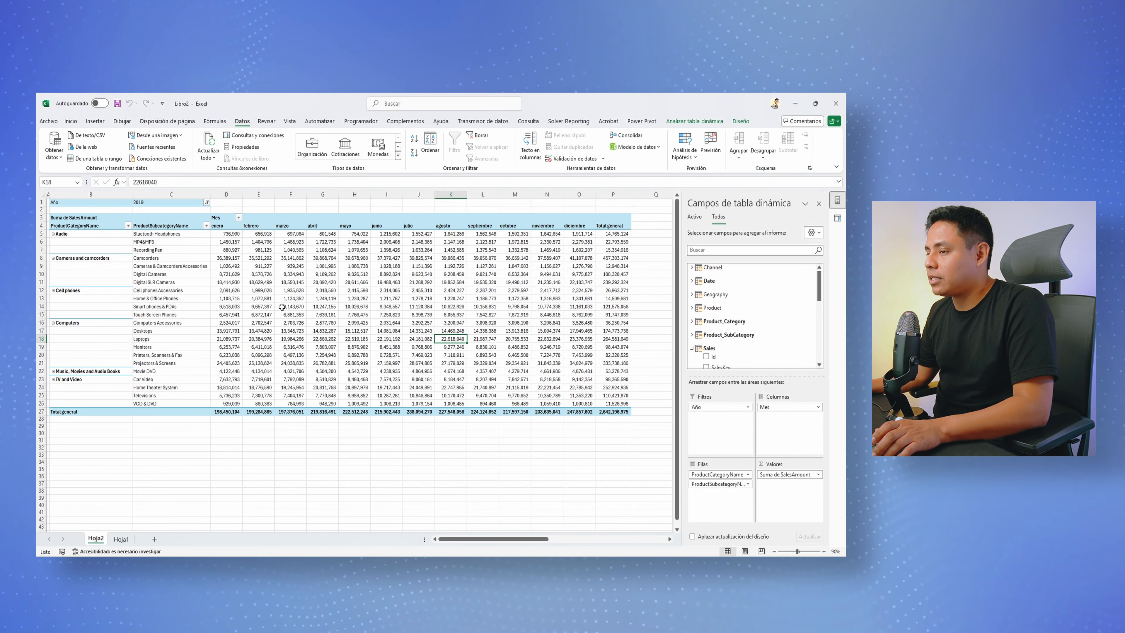
{"action": "scroll", "coordinate": [719, 307], "scroll_direction": "down", "scroll_amount": 2}
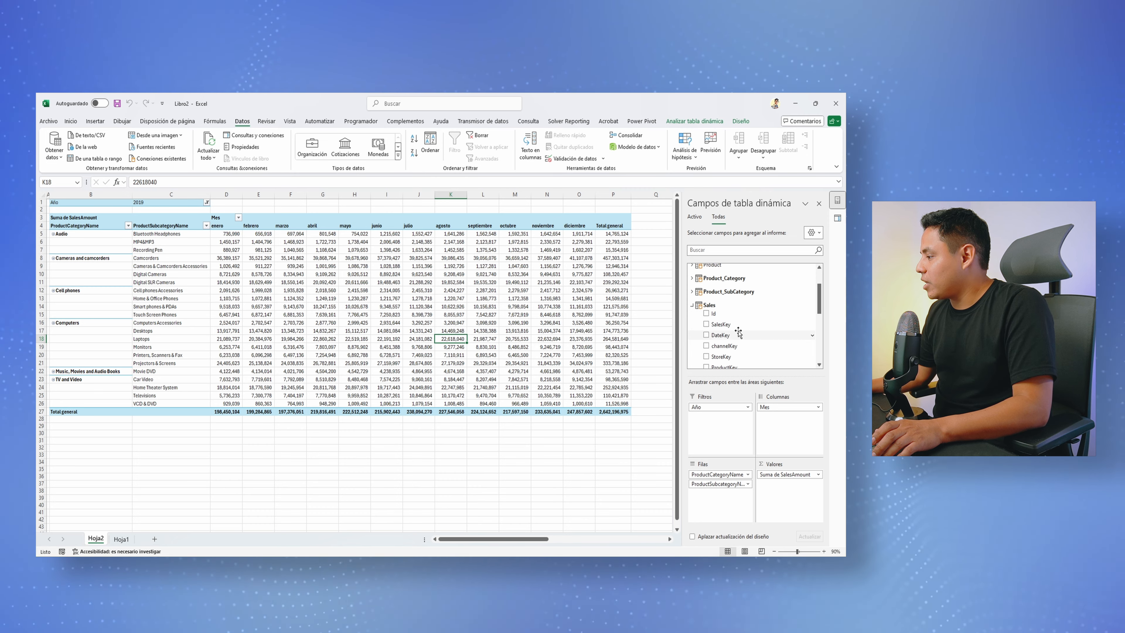
{"action": "left_click", "coordinate": [718, 307]}
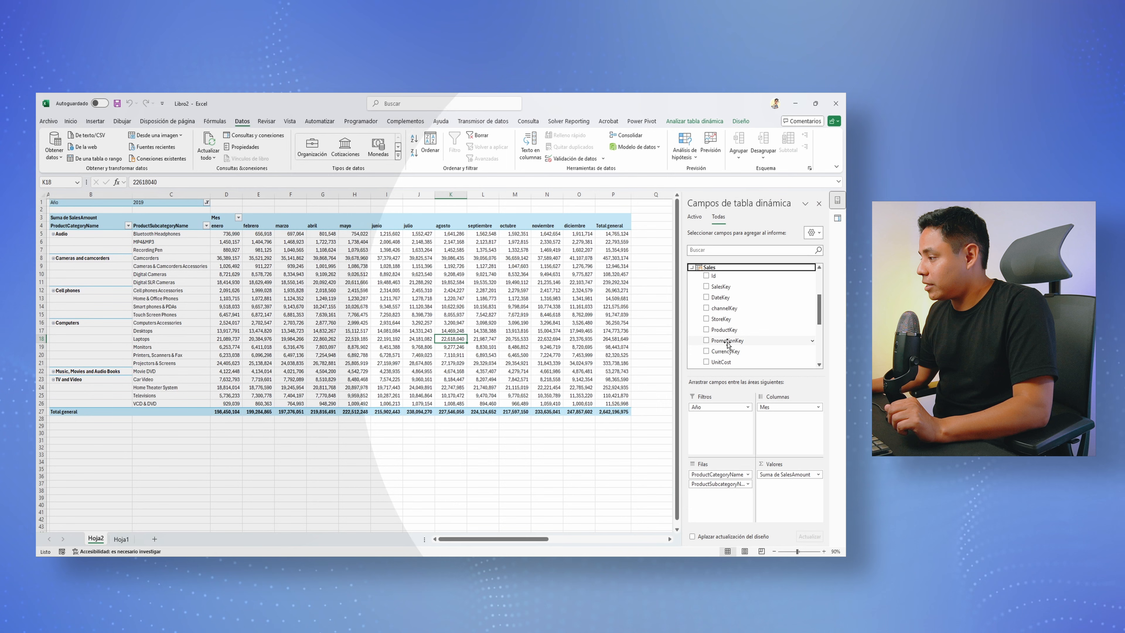
{"action": "left_click", "coordinate": [692, 345]}
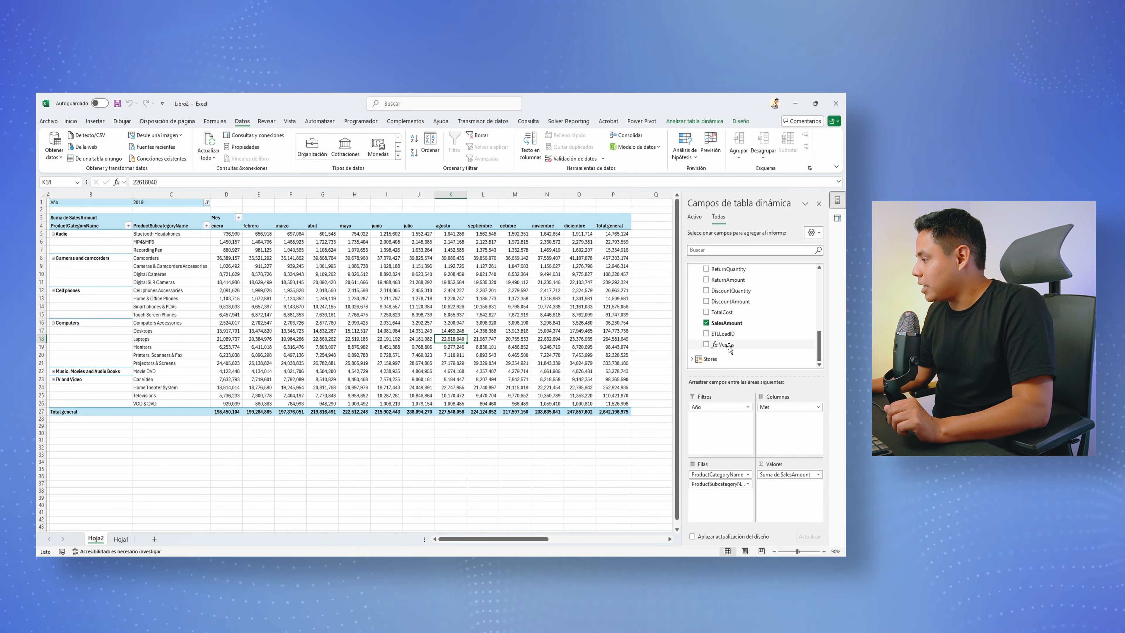
{"action": "left_click", "coordinate": [729, 346]}
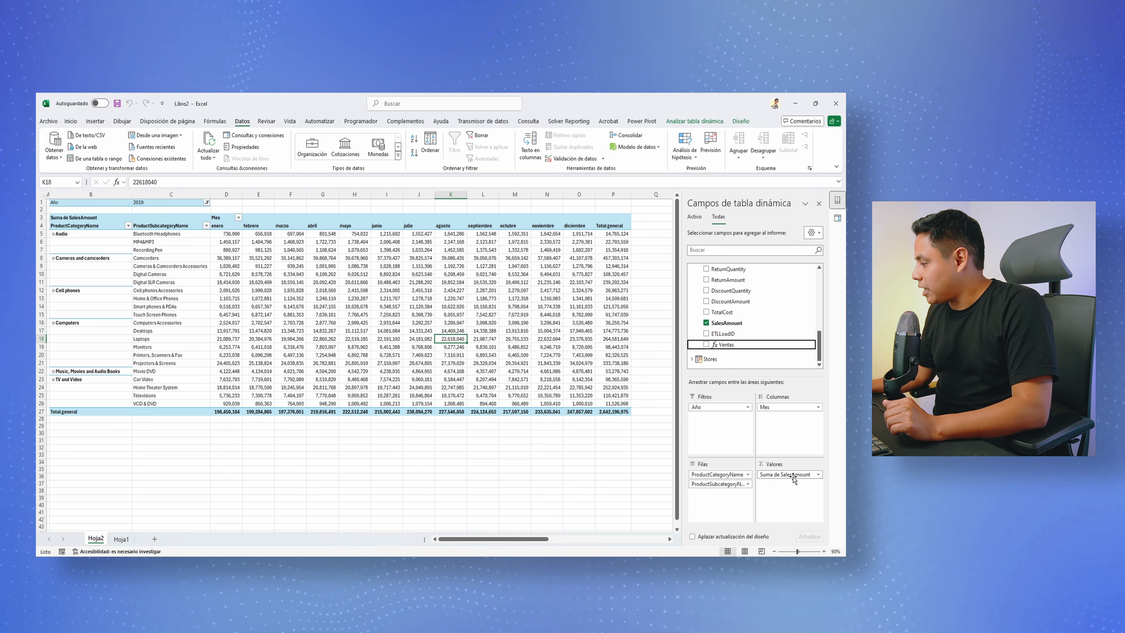
{"action": "left_click_drag", "start_coordinate": [794, 479], "coordinate": [611, 469]}
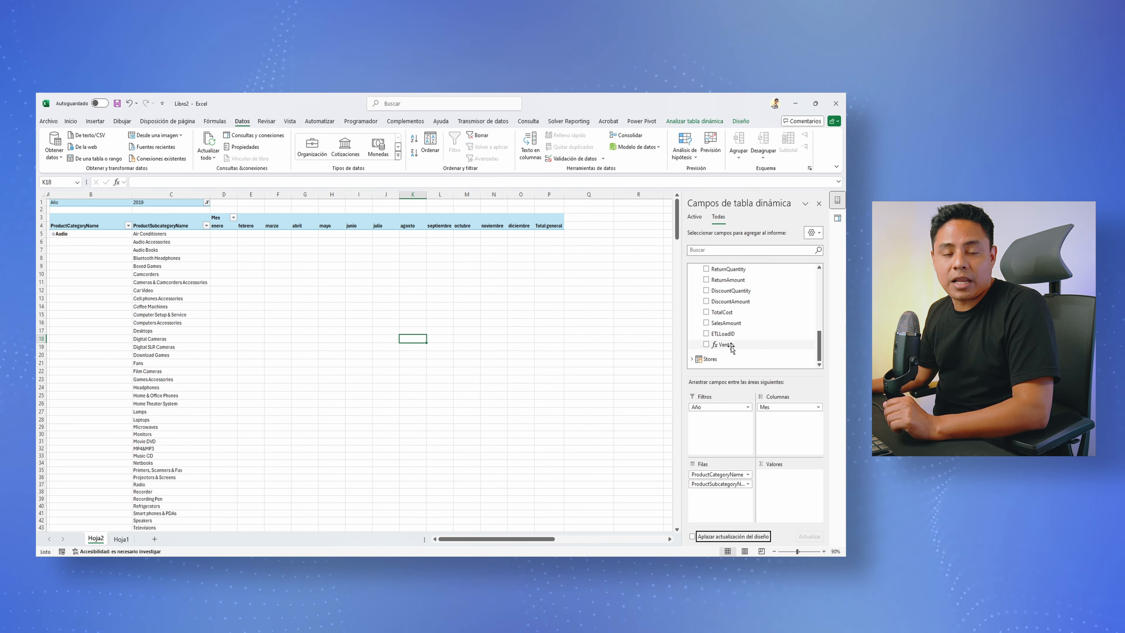
{"action": "left_click_drag", "start_coordinate": [731, 347], "coordinate": [795, 491]}
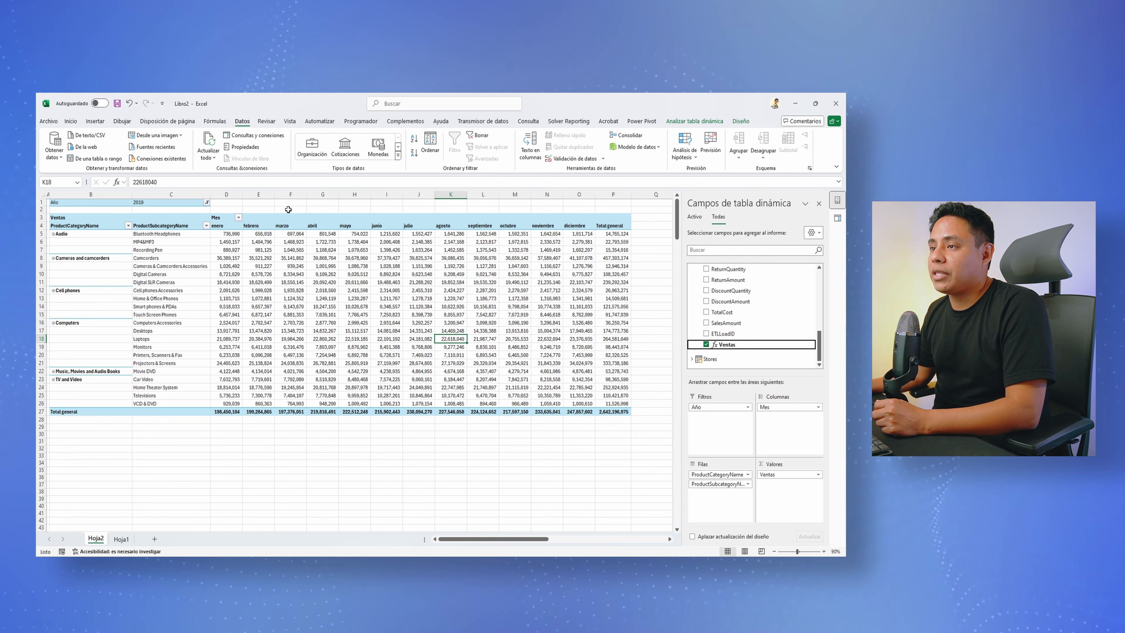
{"action": "left_click", "coordinate": [215, 158]}
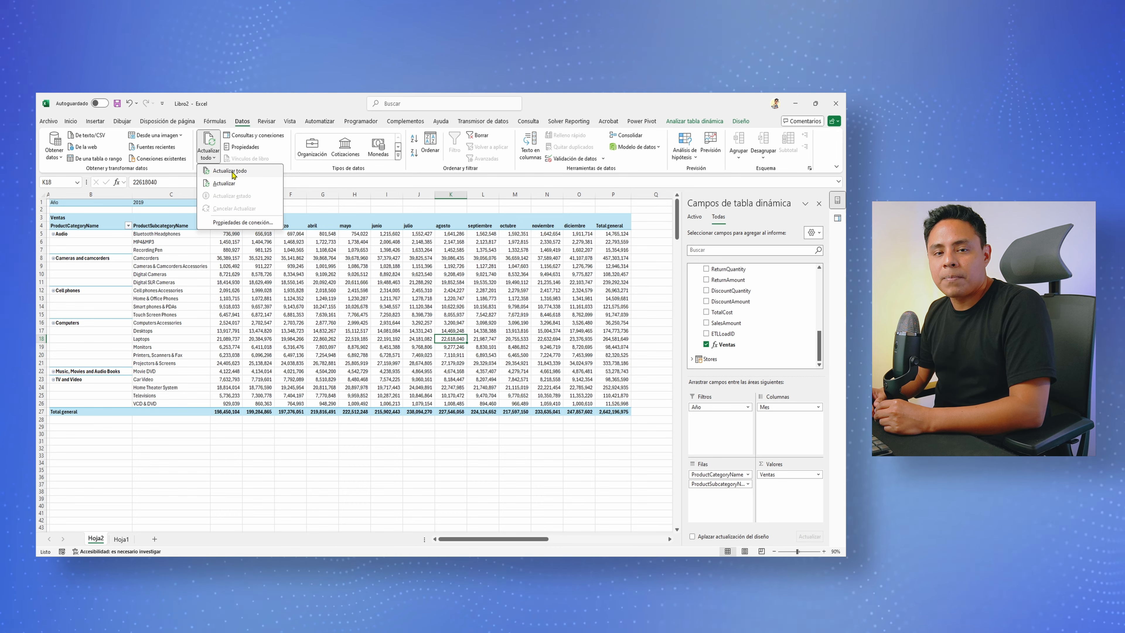
{"action": "key", "text": "Escape"}
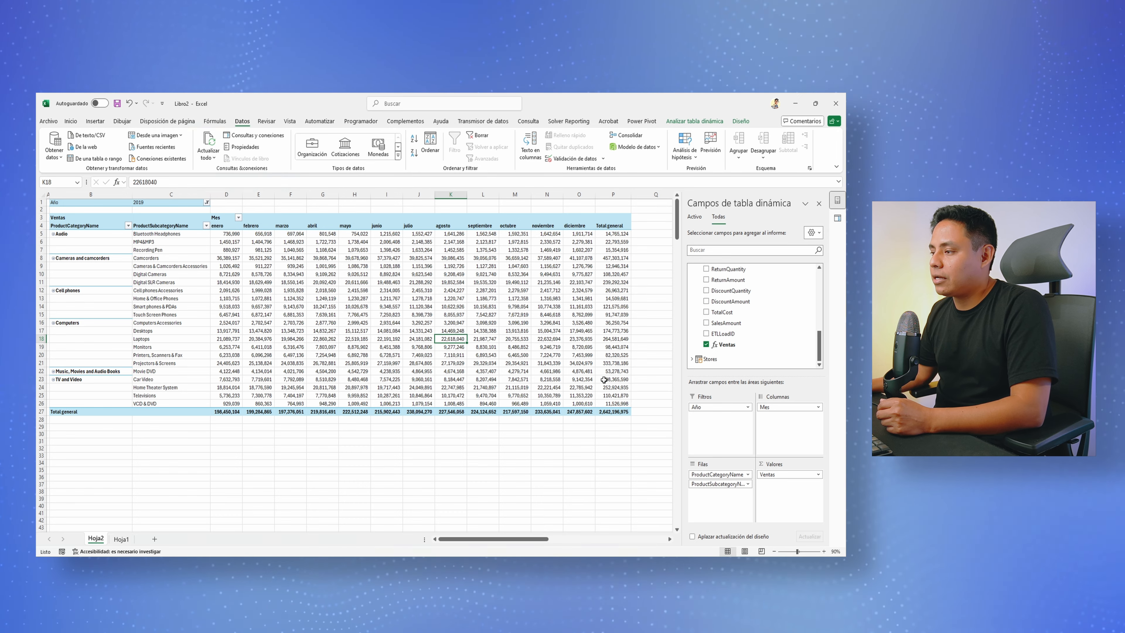
{"action": "left_click", "coordinate": [569, 371]}
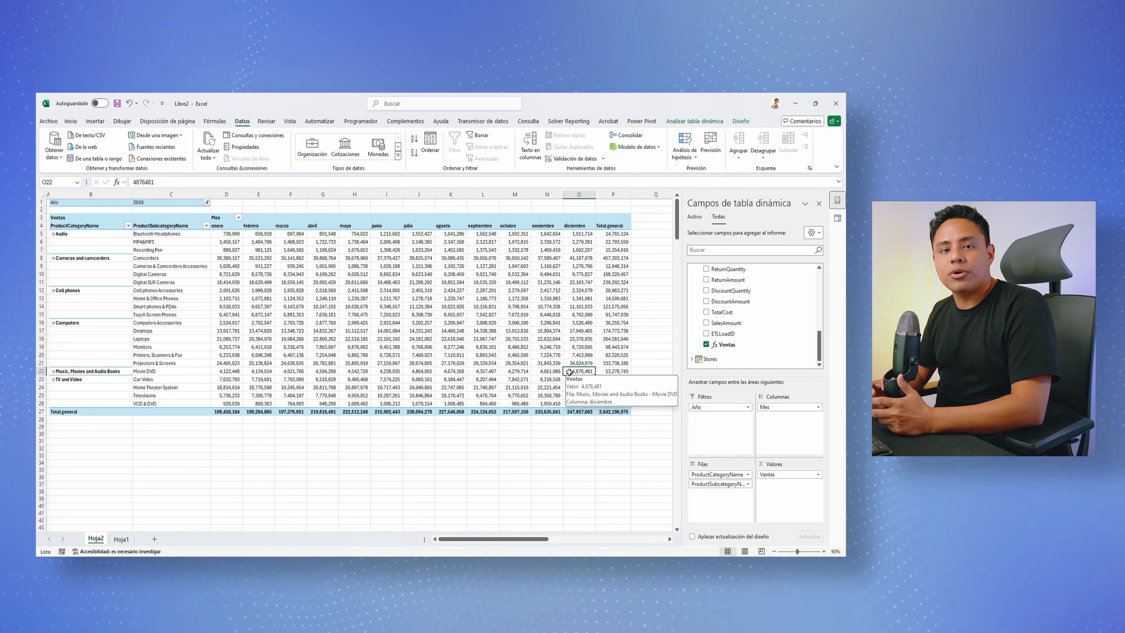